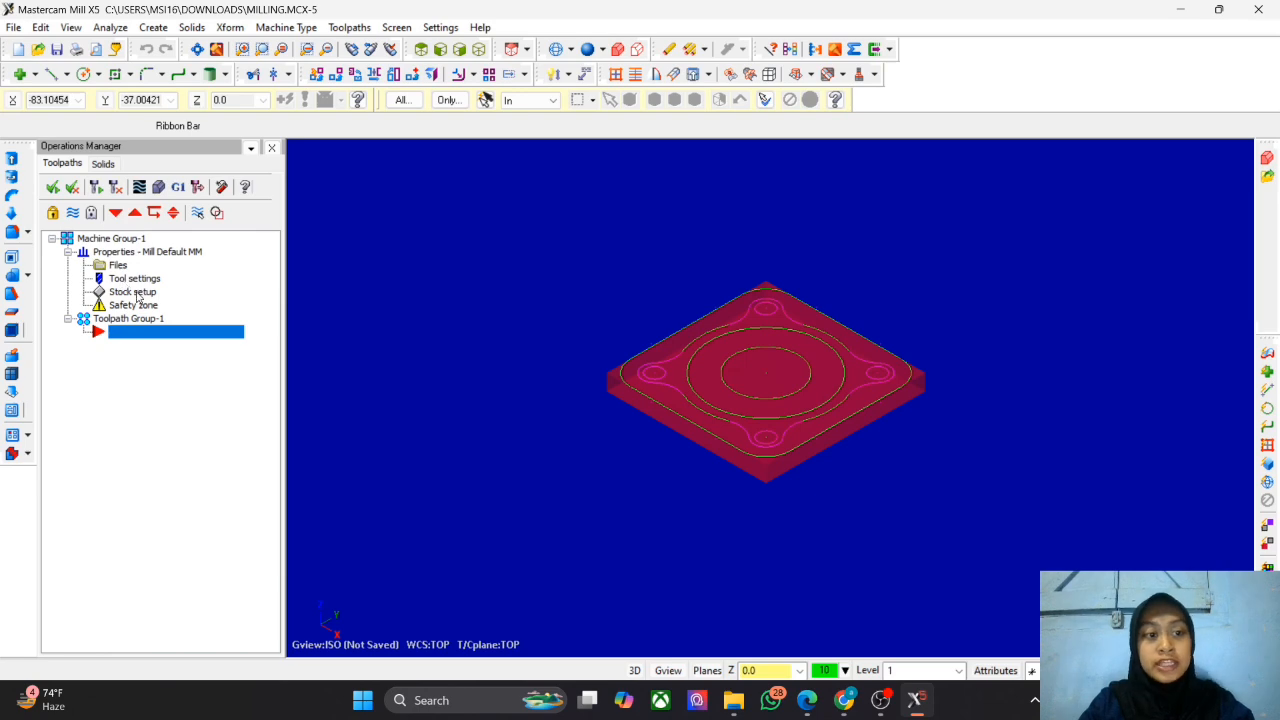
# Step: Review the machine group's tool settings and the X, Y and Z dimensions in the stock setup
pyautogui.click(136, 279)
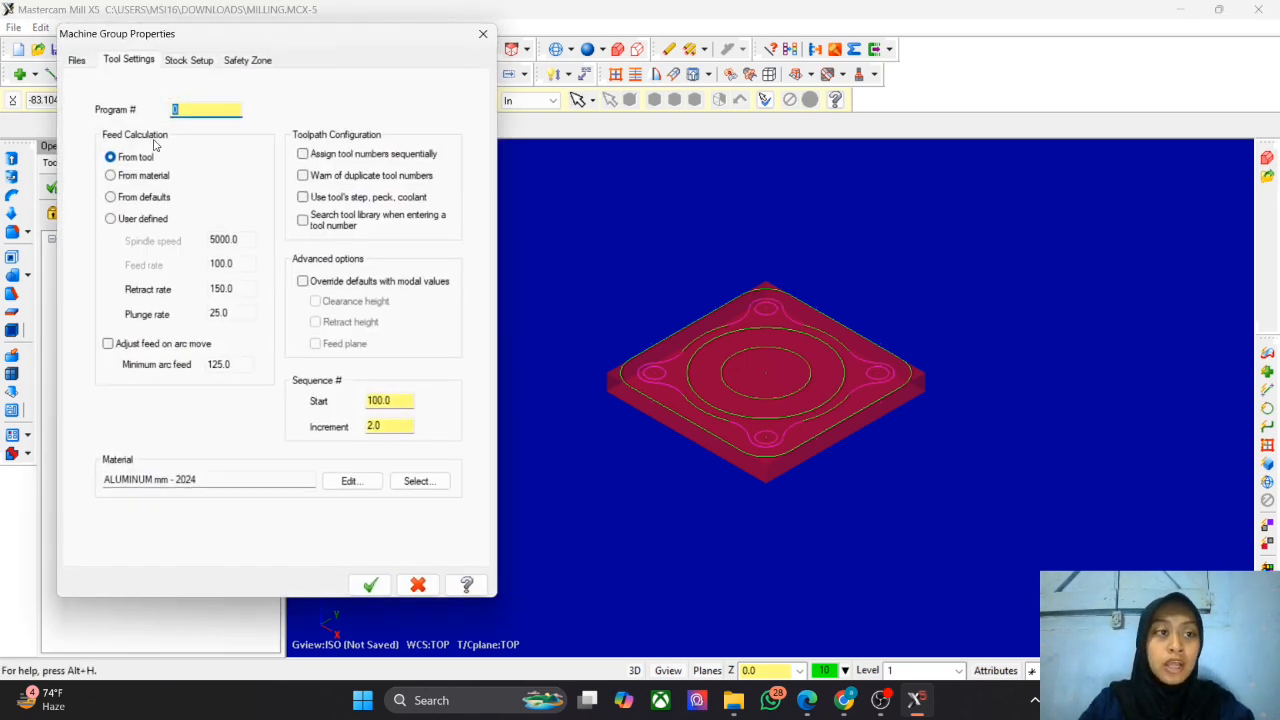
pyautogui.click(482, 37)
pyautogui.click(140, 292)
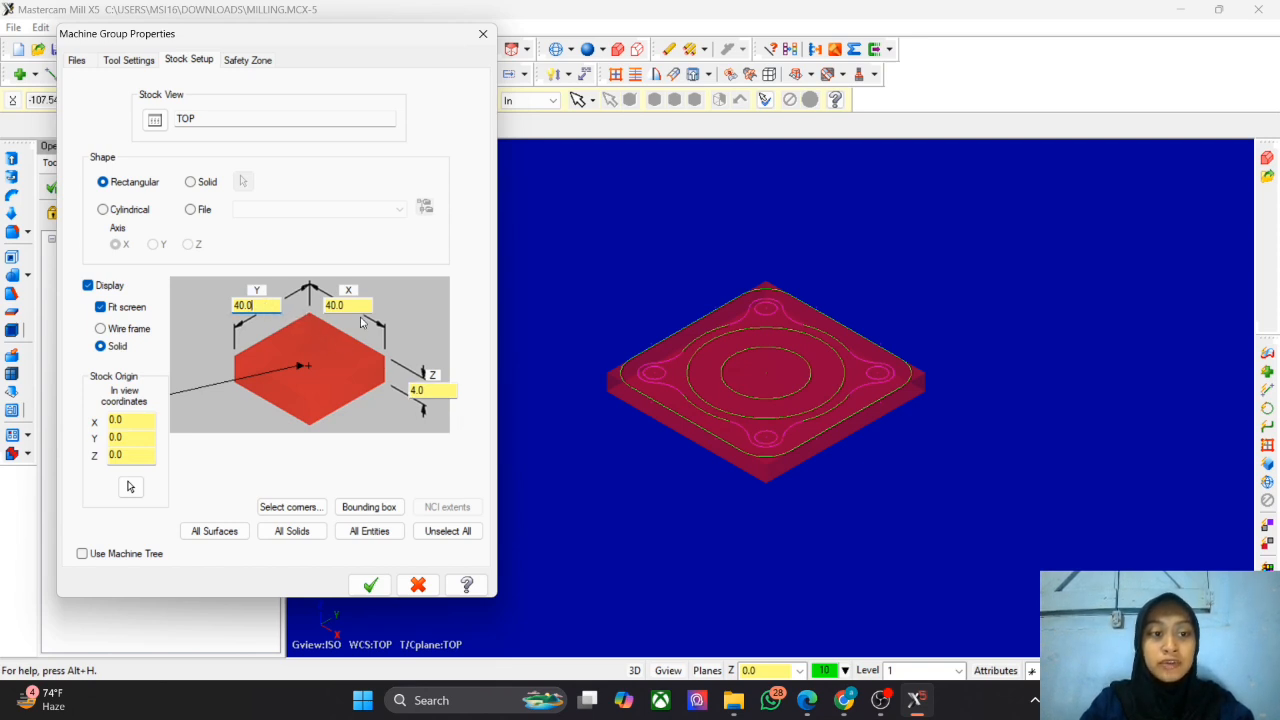
pyautogui.click(439, 392)
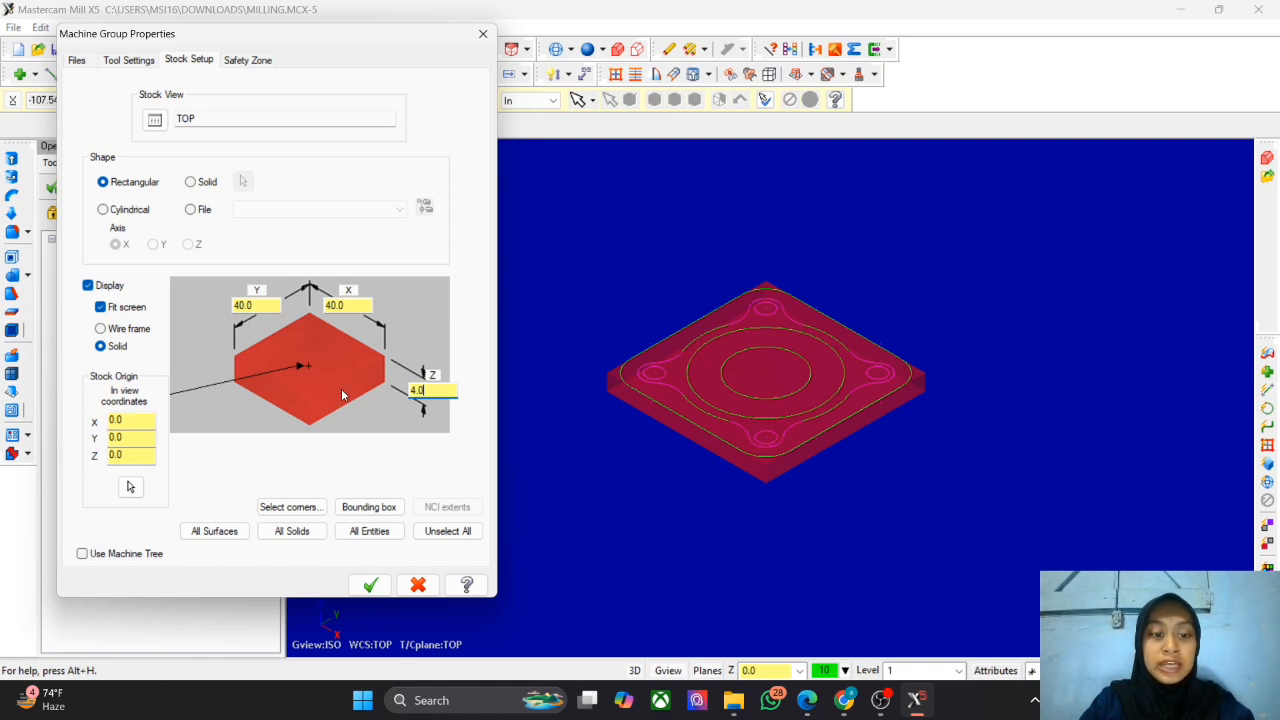
pyautogui.click(370, 584)
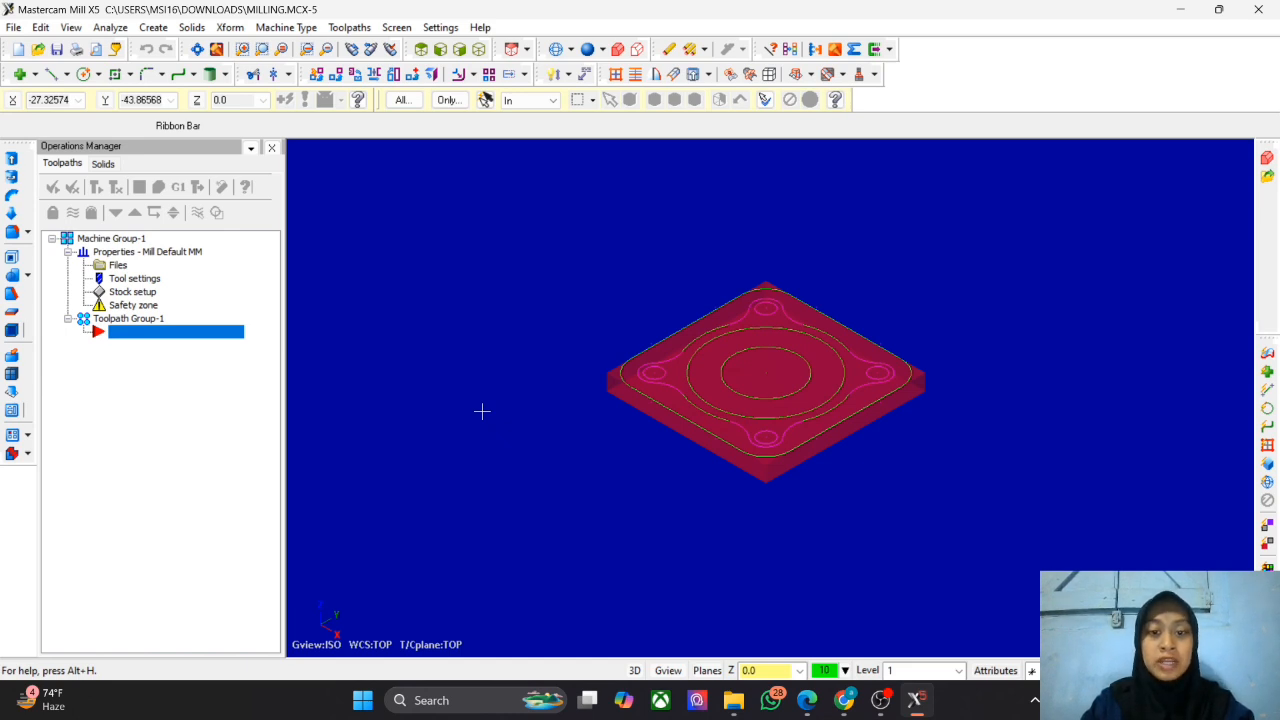
pyautogui.click(350, 27)
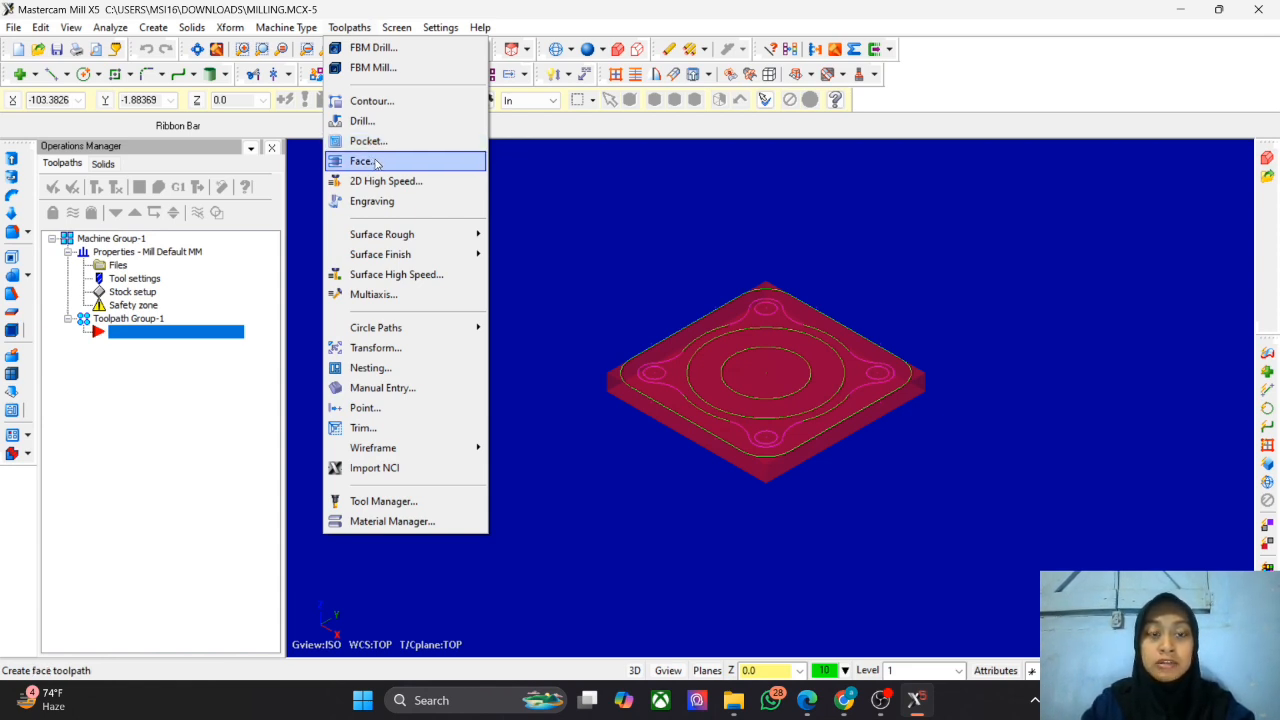
pyautogui.click(547, 185)
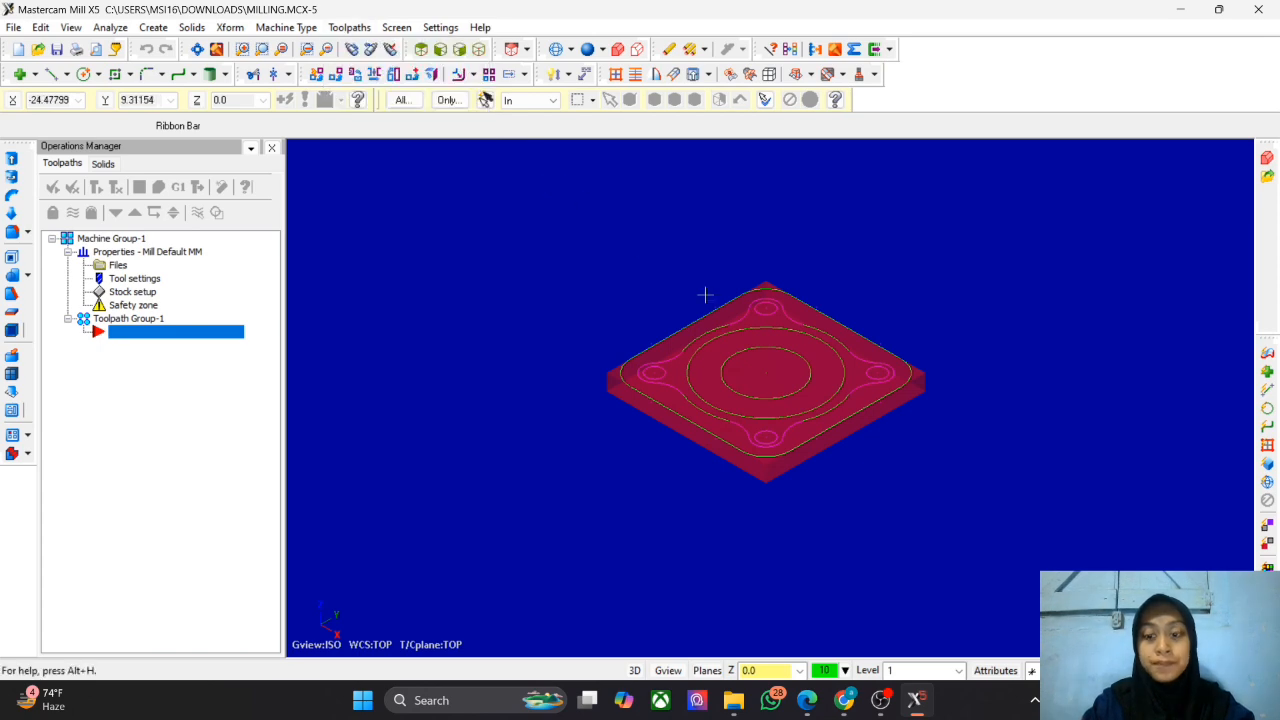
# Step: Switch to the top view and start a Contour toolpath with the NC name toolpath1
pyautogui.hotkey('alt', '1')
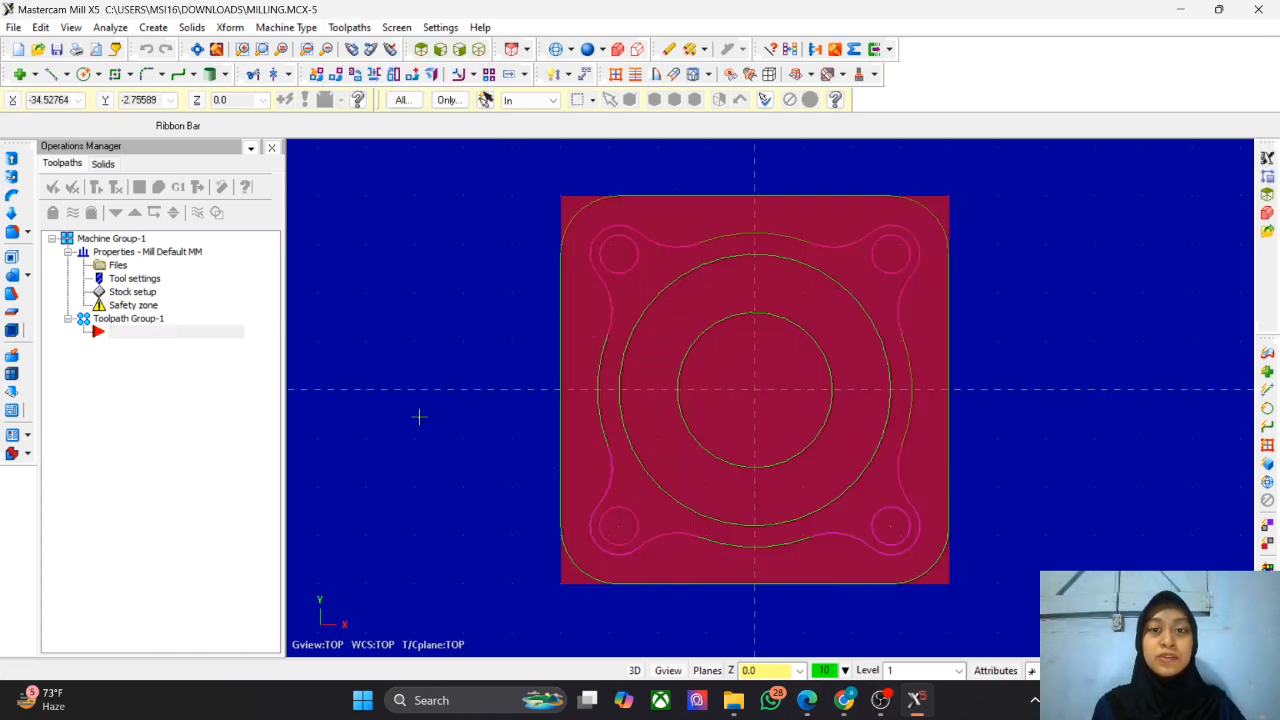
pyautogui.click(340, 28)
pyautogui.click(357, 102)
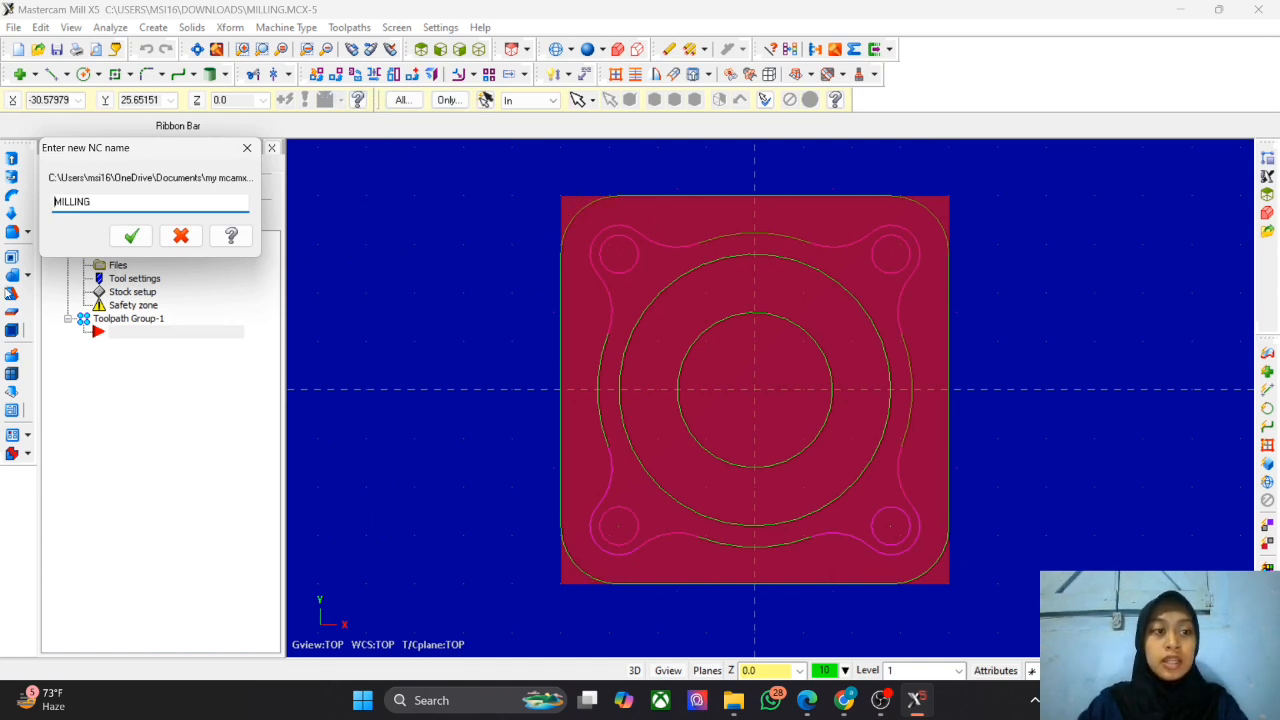
pyautogui.moveTo(138, 206); pyautogui.dragTo(1, 209)
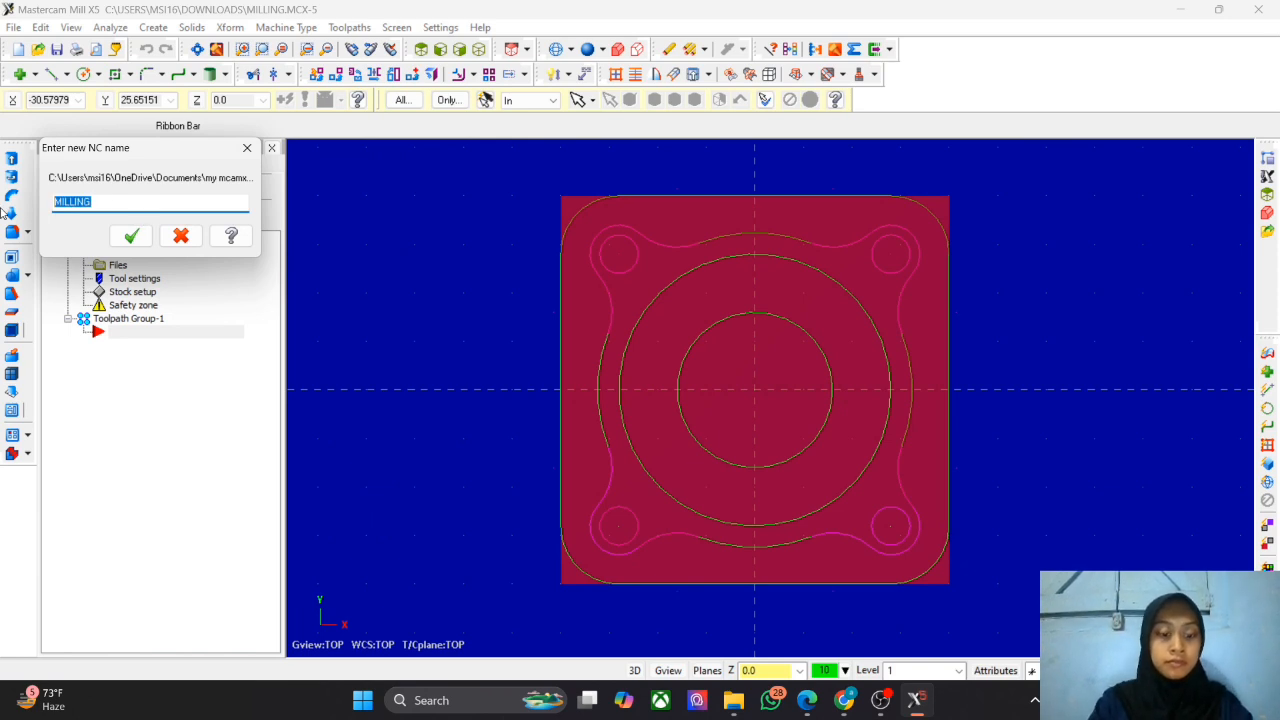
pyautogui.write('toolpaths')
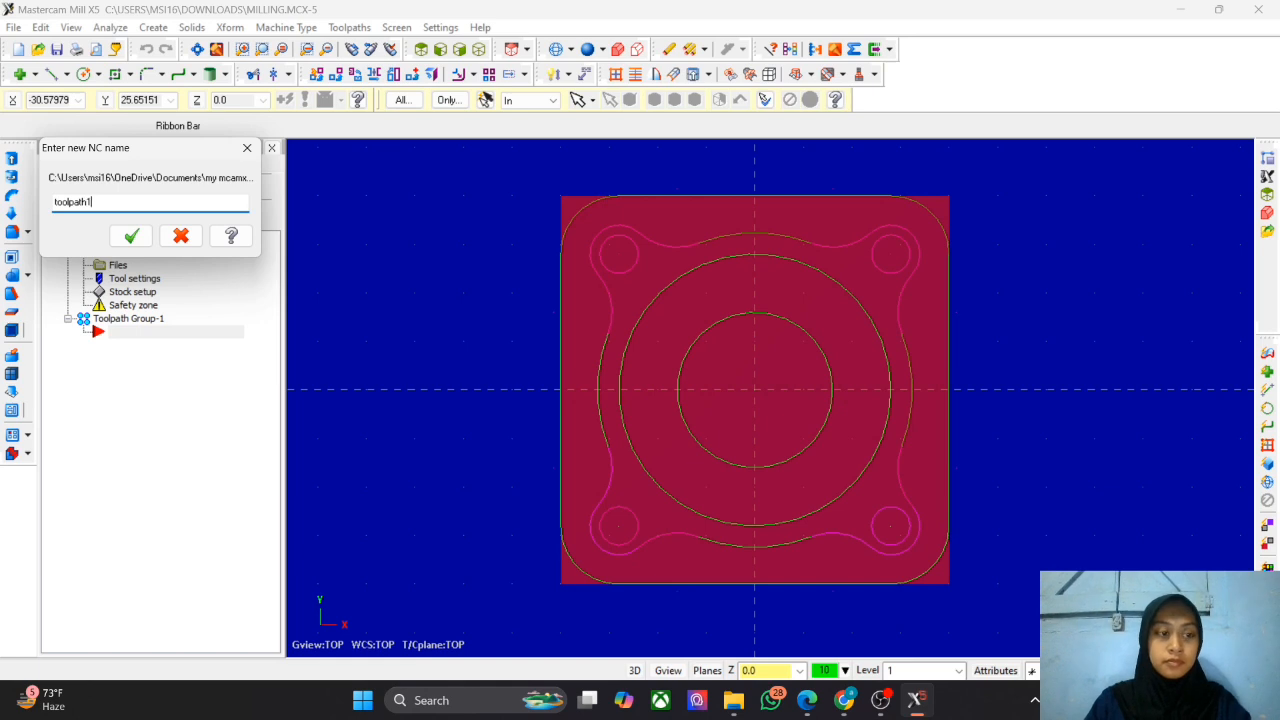
pyautogui.click(131, 236)
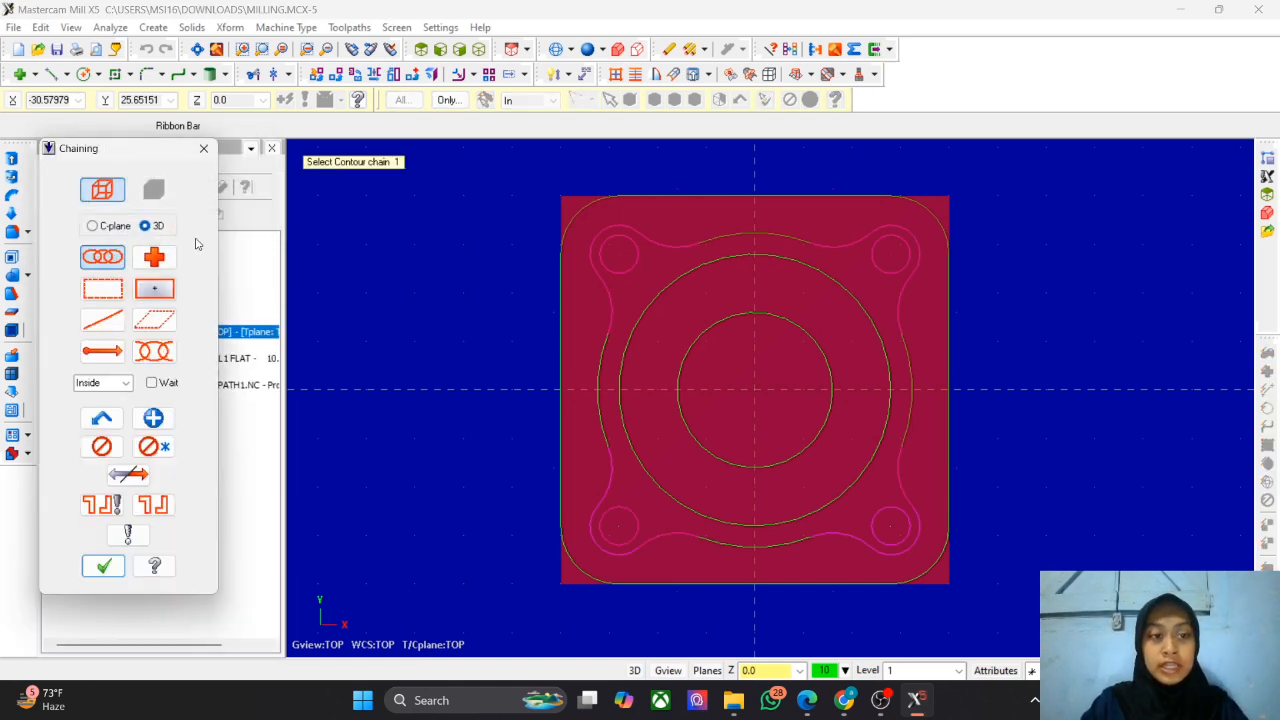
# Step: Chain the plate's outer rounded-square profile as the contour geometry
pyautogui.moveTo(78, 152); pyautogui.dragTo(95, 152)
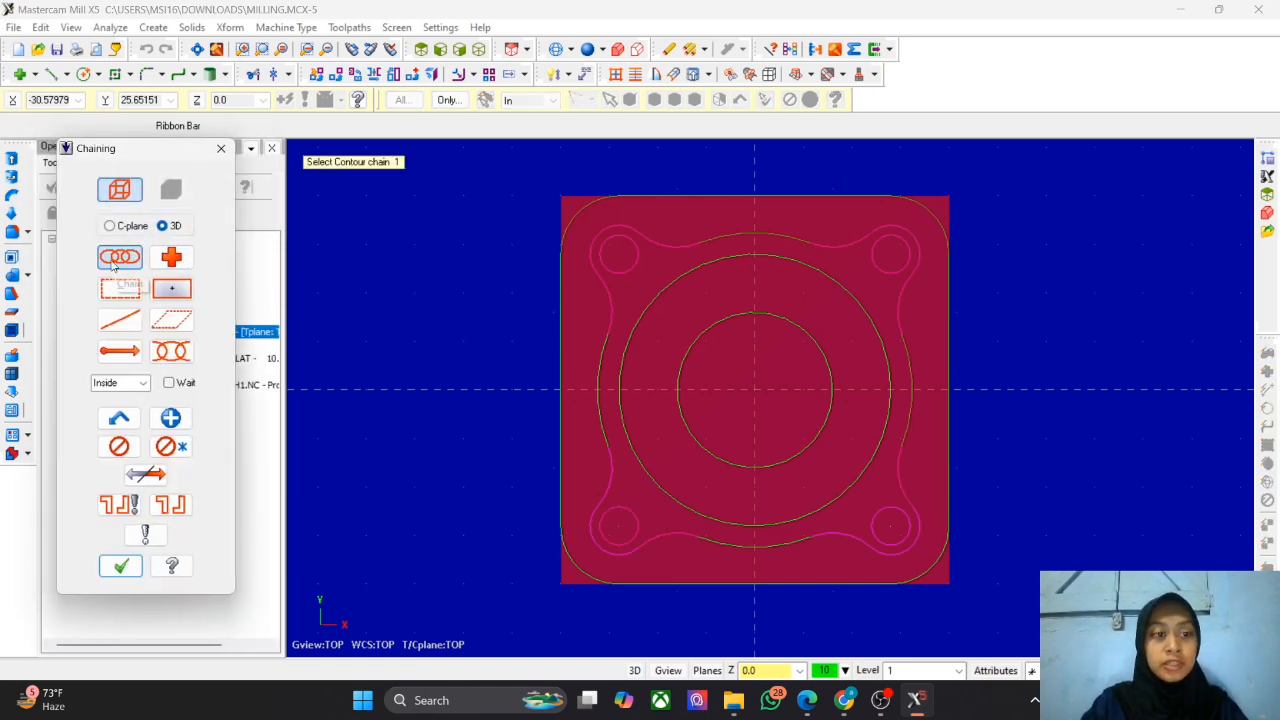
pyautogui.click(115, 262)
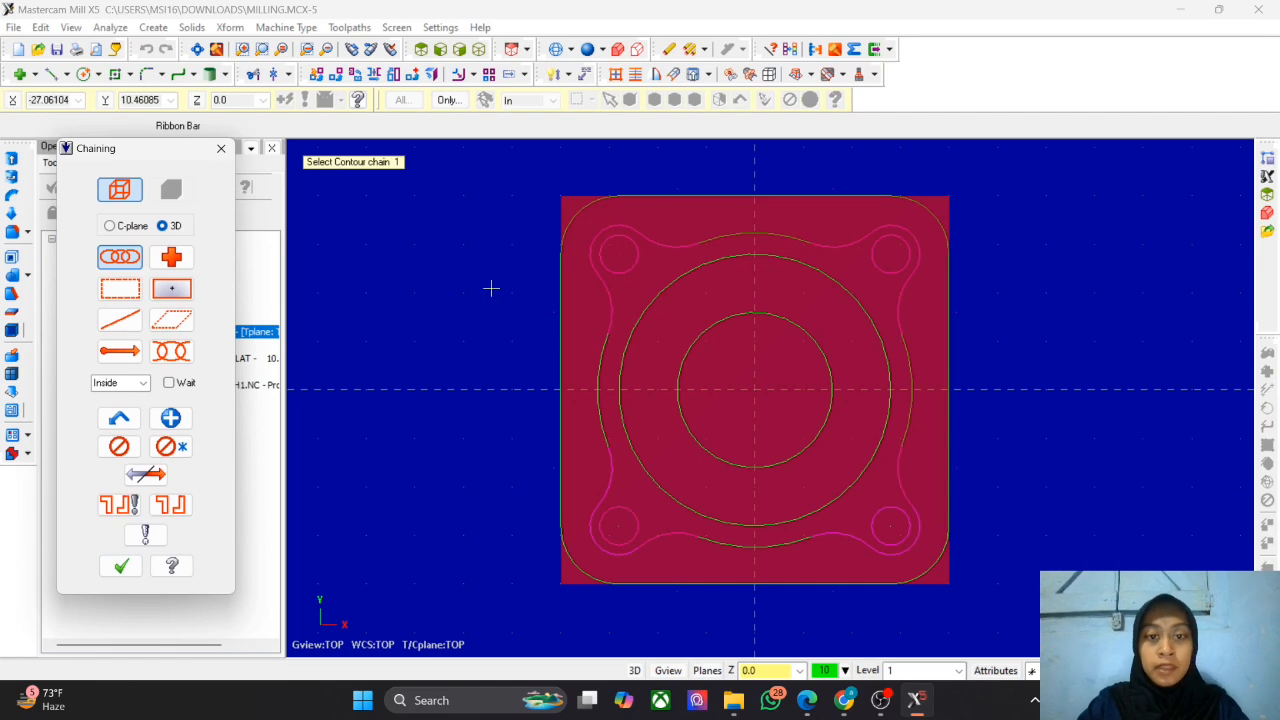
pyautogui.click(562, 259)
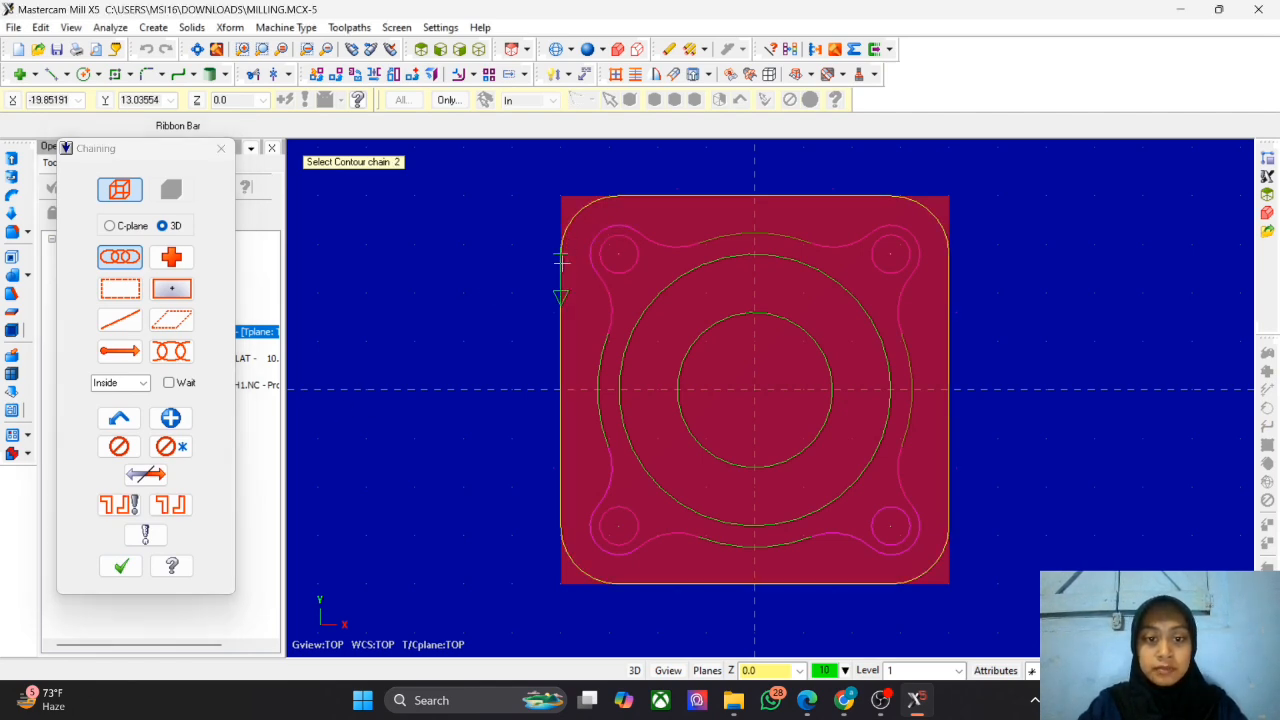
pyautogui.click(120, 567)
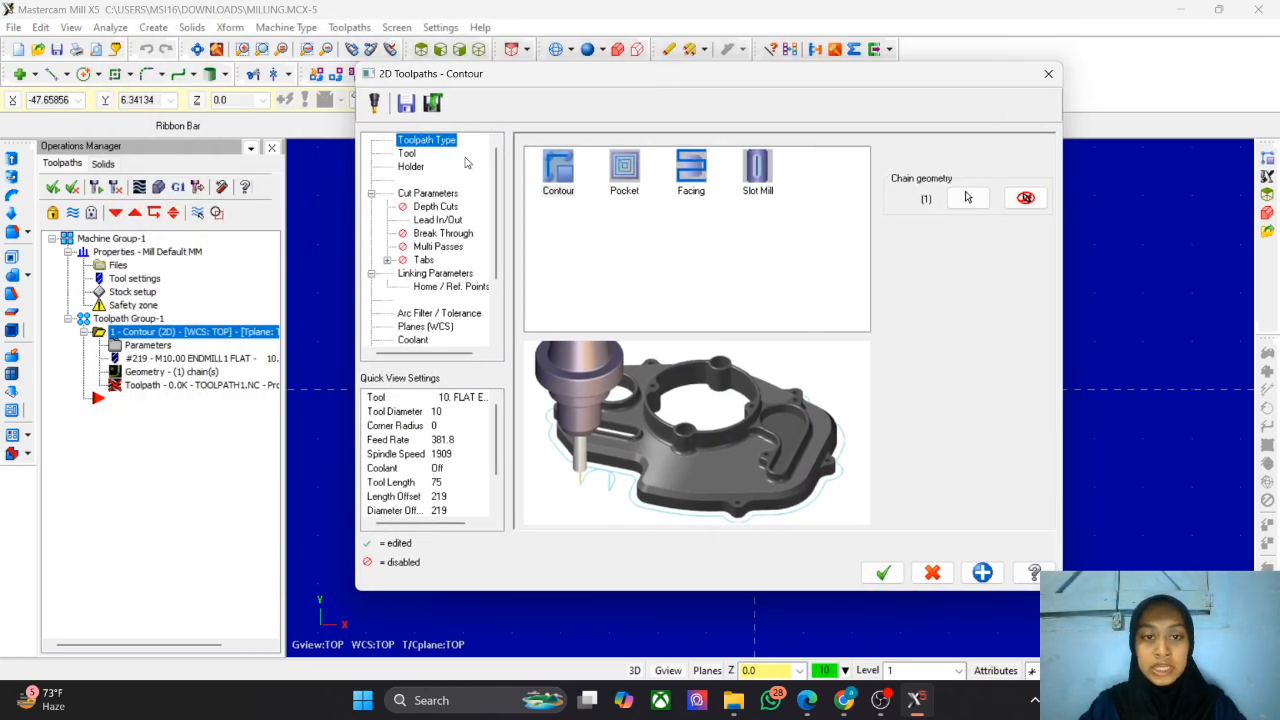
# Step: Check the 10 mm flat endmill in the tool library and select tool 219 for the contour toolpath
pyautogui.click(408, 154)
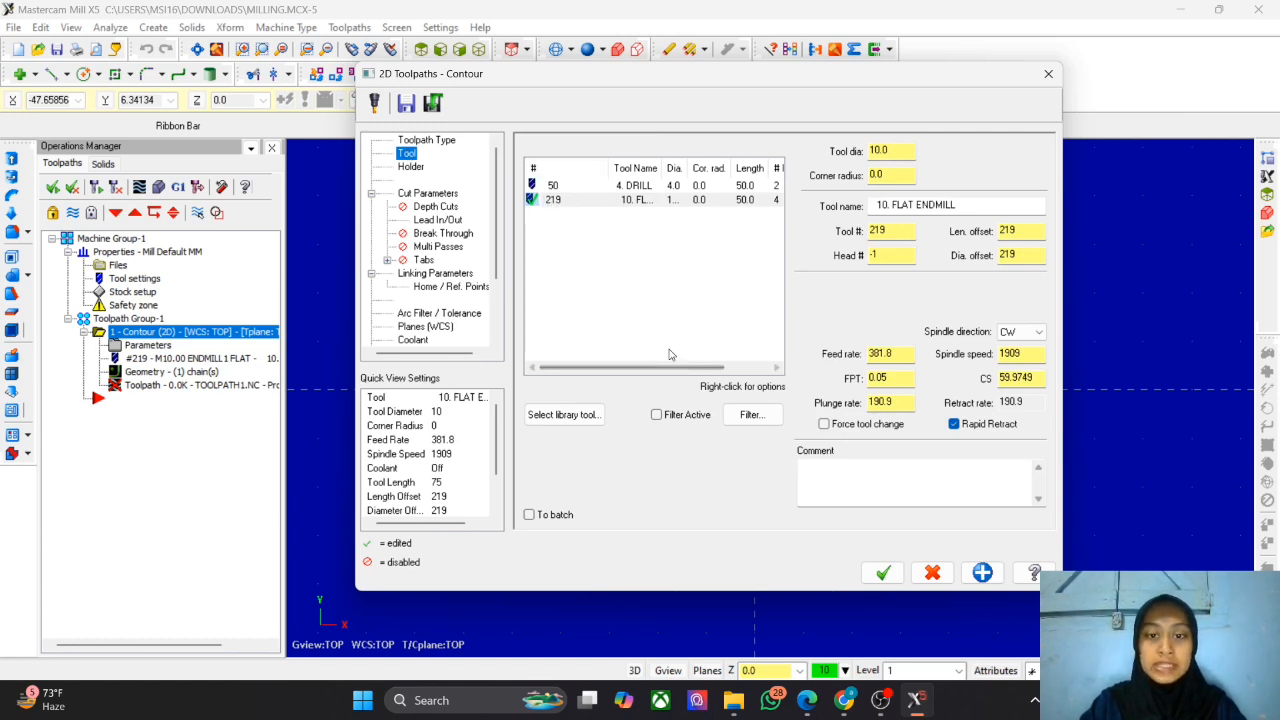
pyautogui.click(582, 420)
pyautogui.scroll(-10, 340, 350)
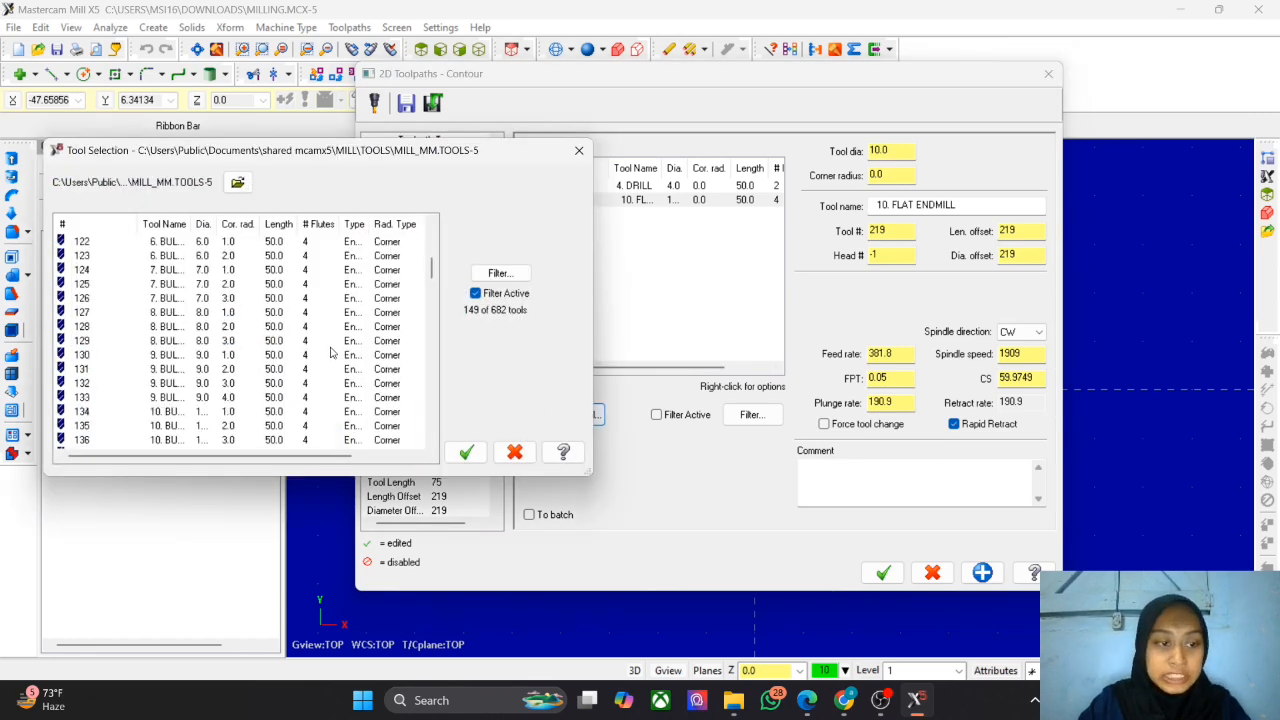
pyautogui.scroll(-20, 336, 352)
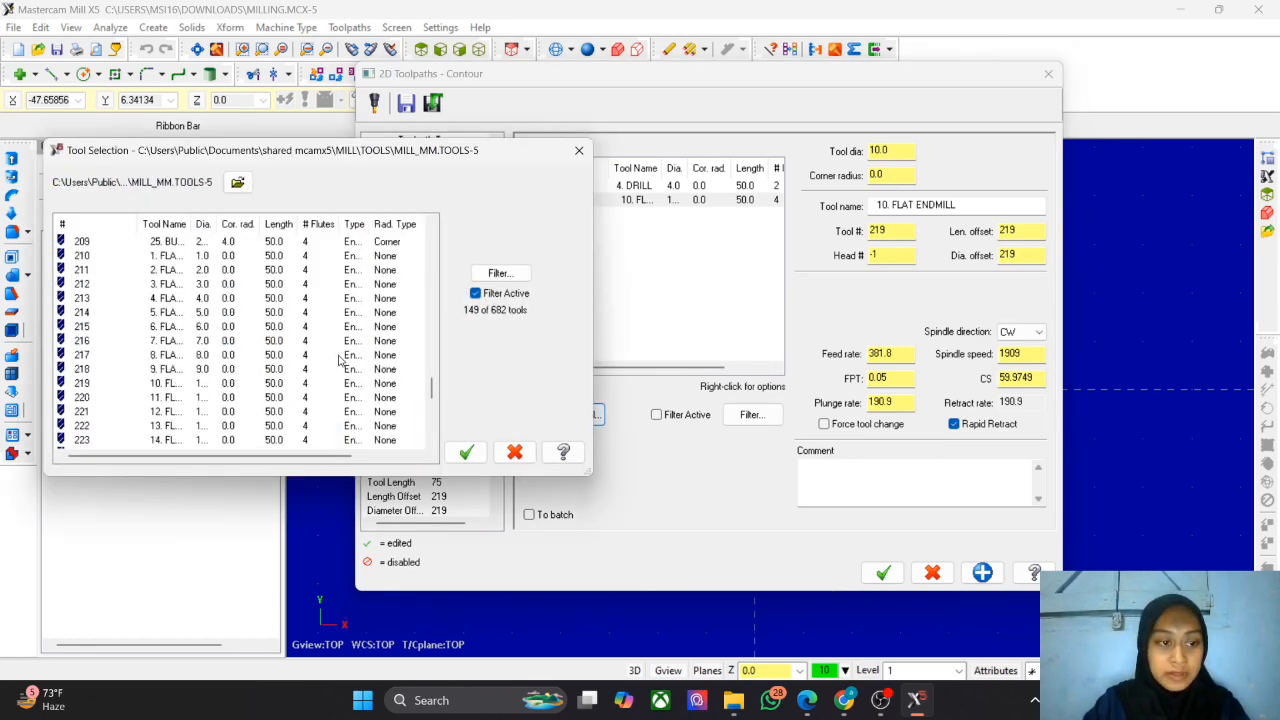
pyautogui.click(94, 383)
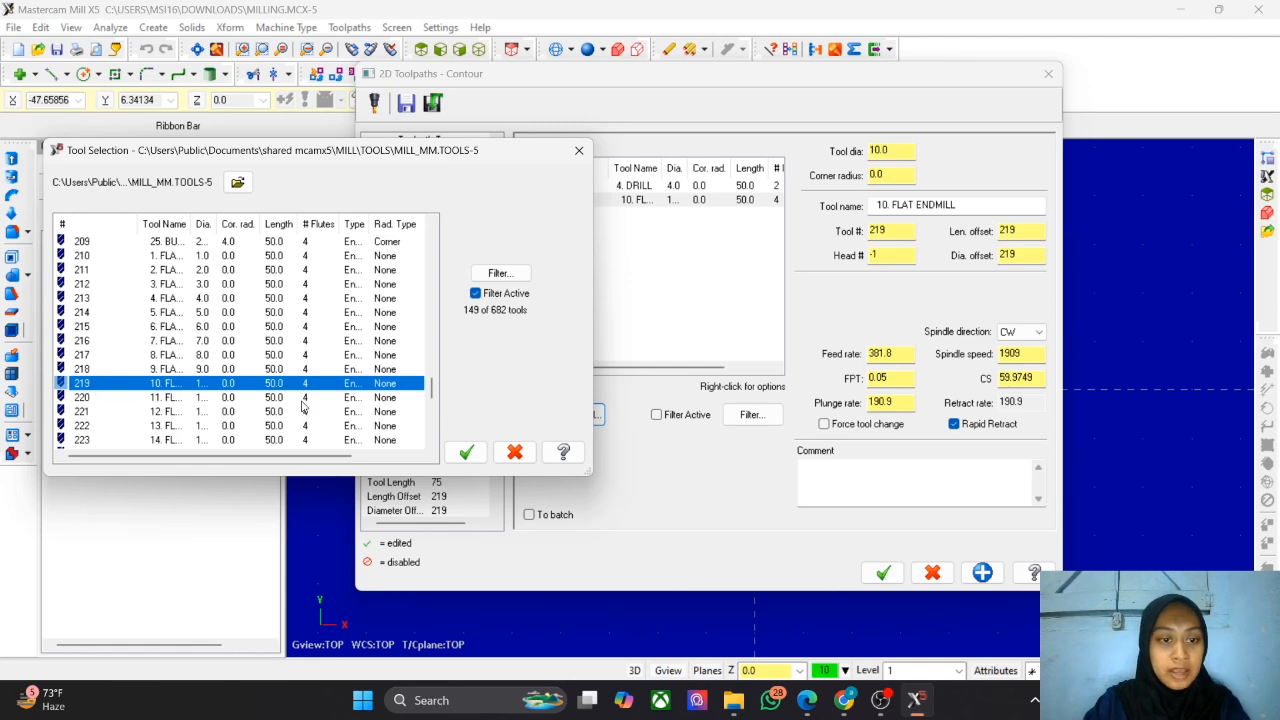
pyautogui.click(578, 150)
pyautogui.click(676, 203)
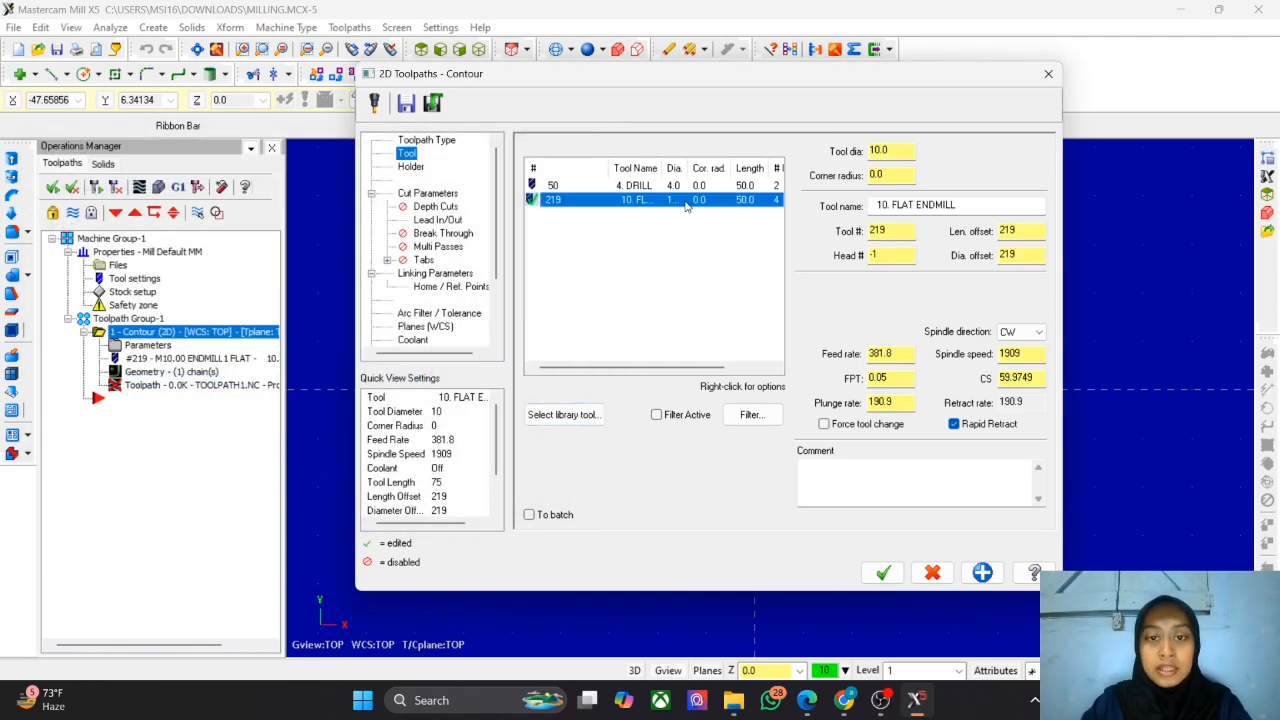
# Step: Set the contour's cutter compensation direction to Right
pyautogui.click(424, 196)
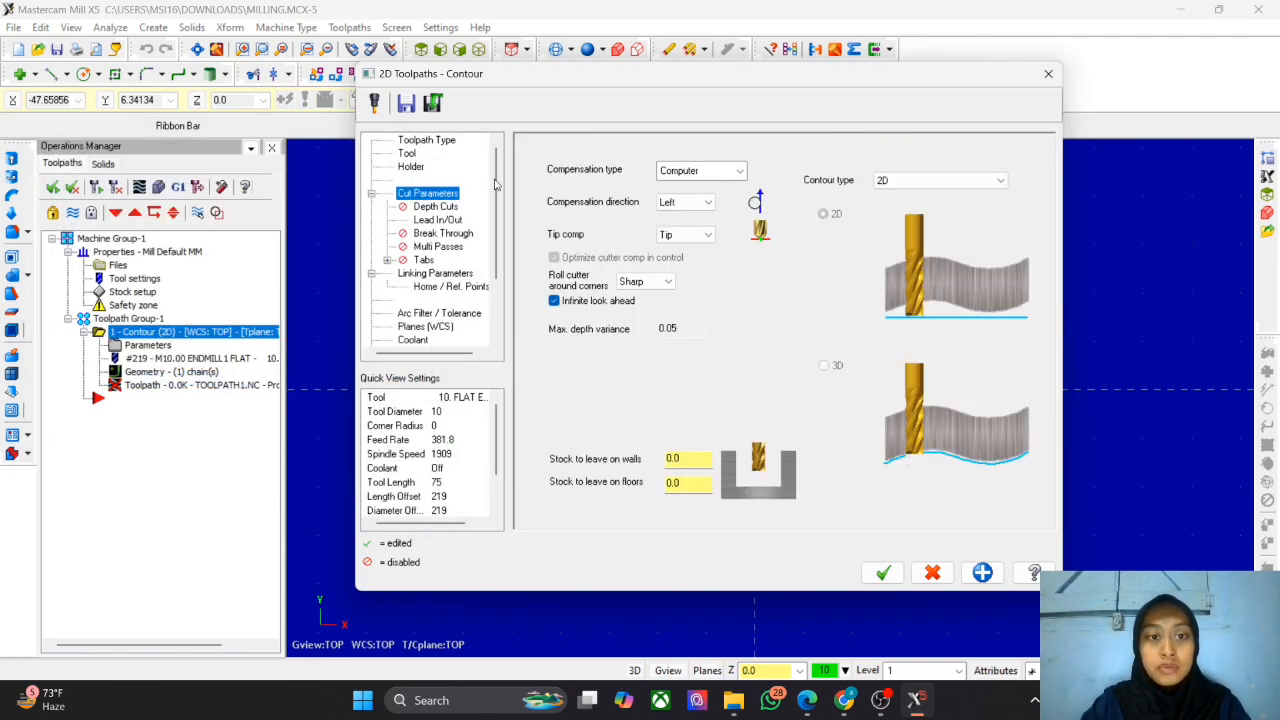
pyautogui.click(699, 203)
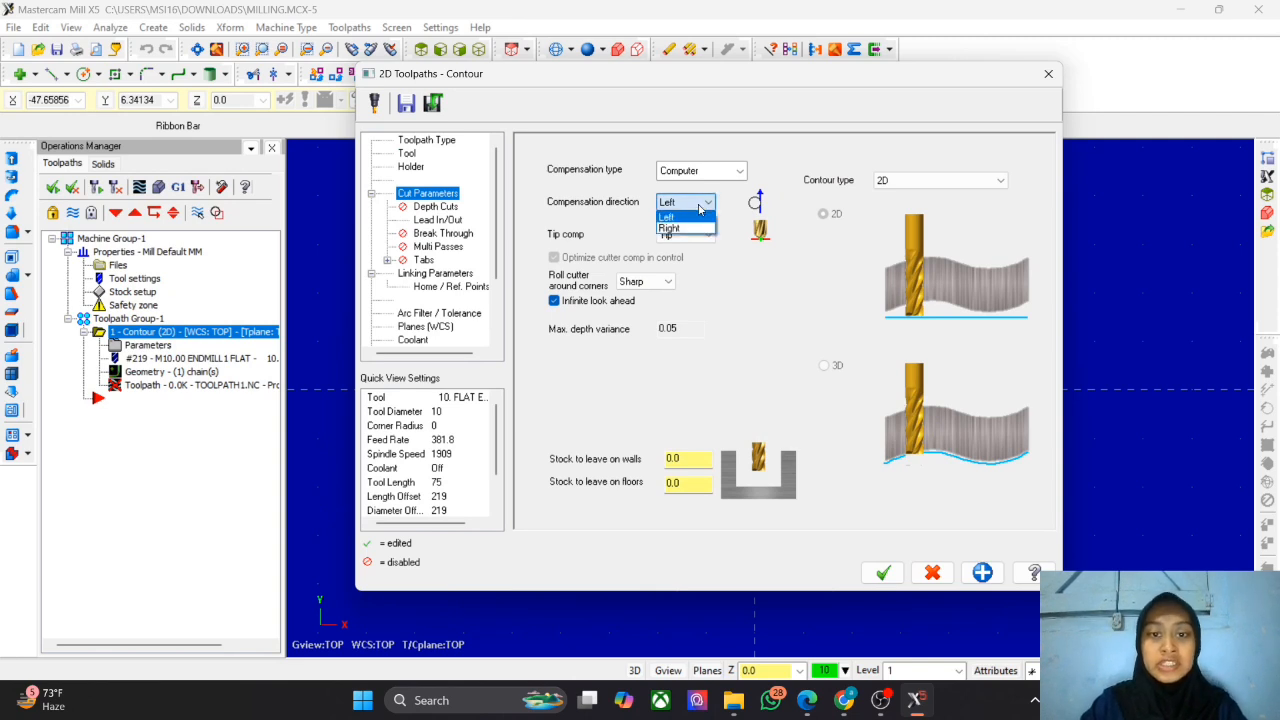
pyautogui.click(675, 231)
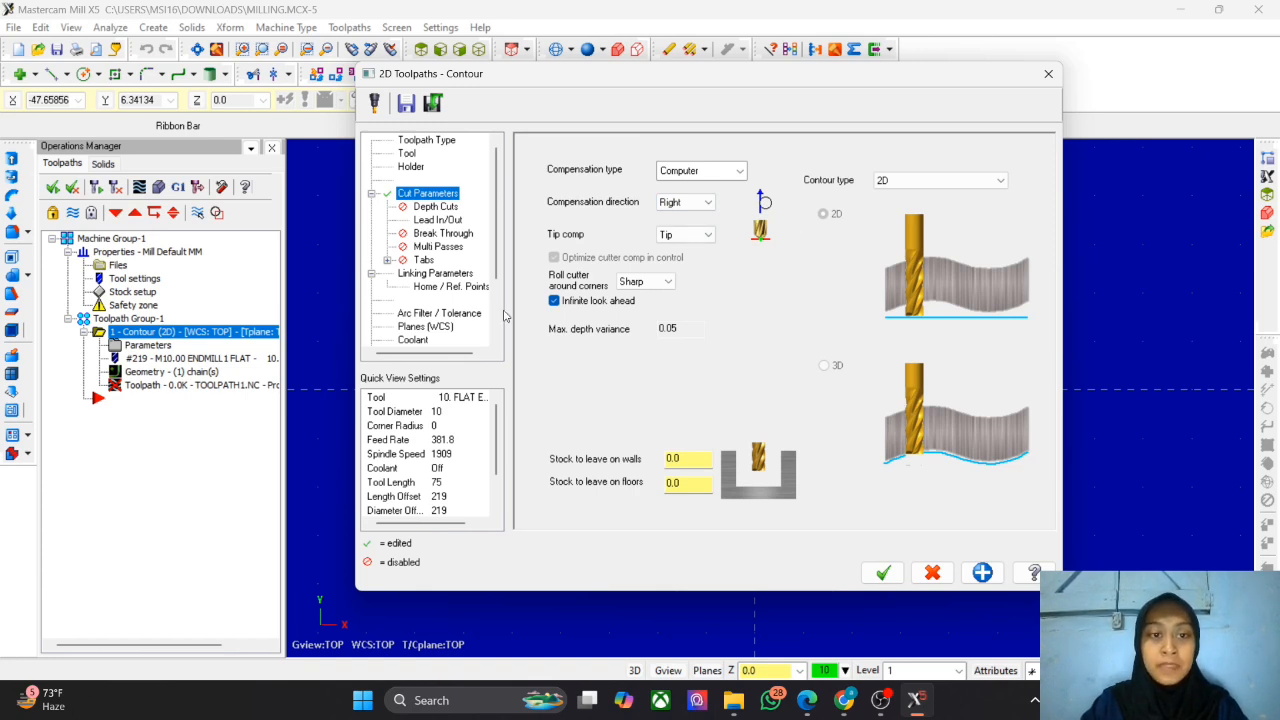
# Step: Enable depth cuts with a max rough step of 4 and a finish step of 0.2
pyautogui.click(452, 208)
pyautogui.click(608, 193)
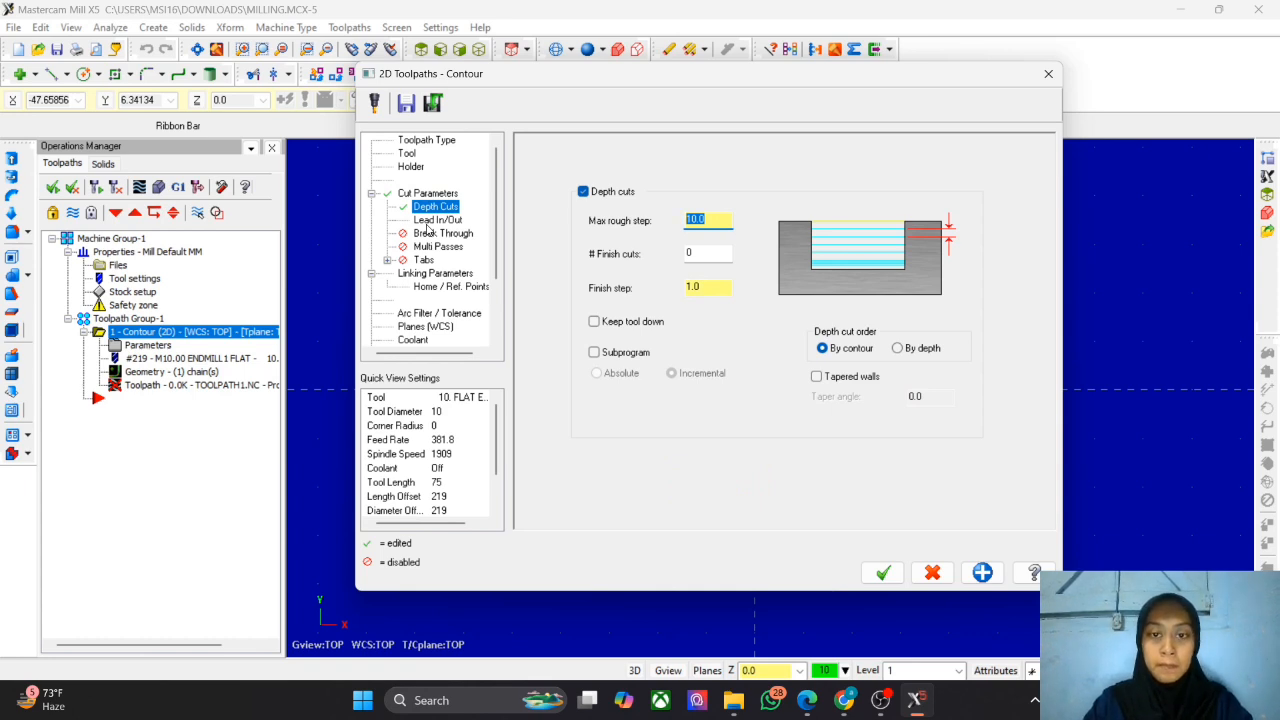
pyautogui.write('4')
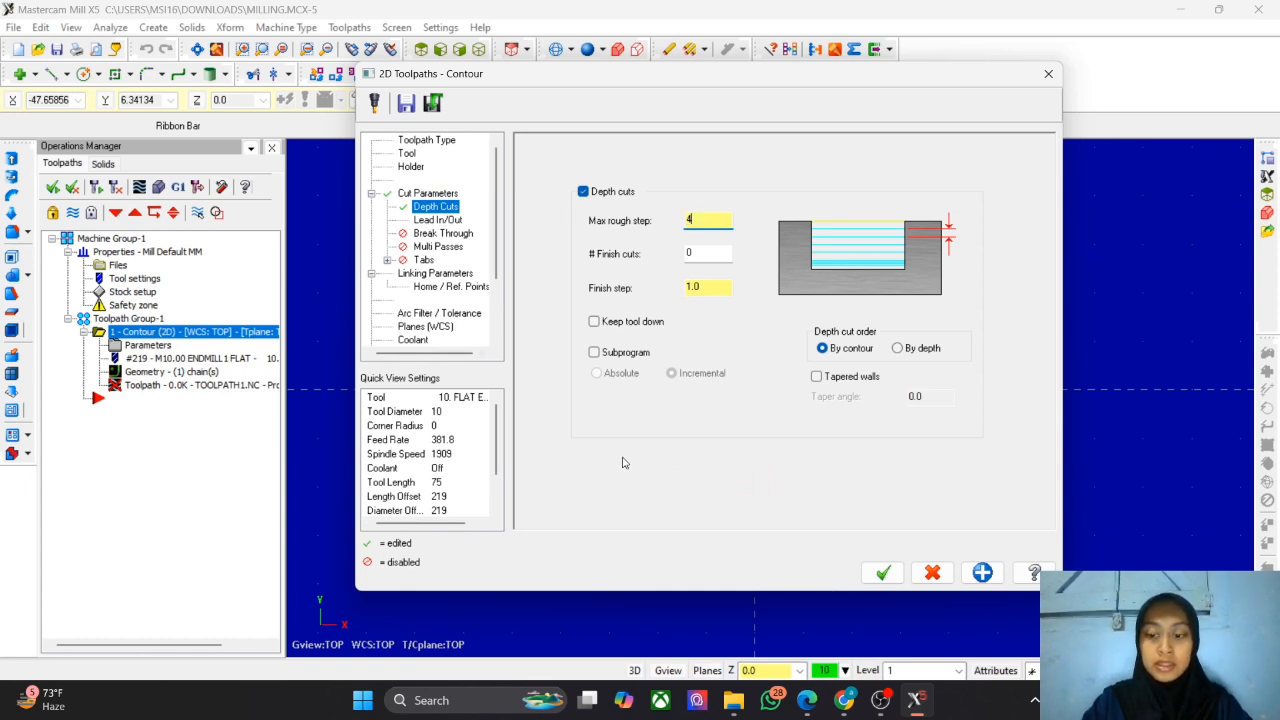
pyautogui.click(705, 287)
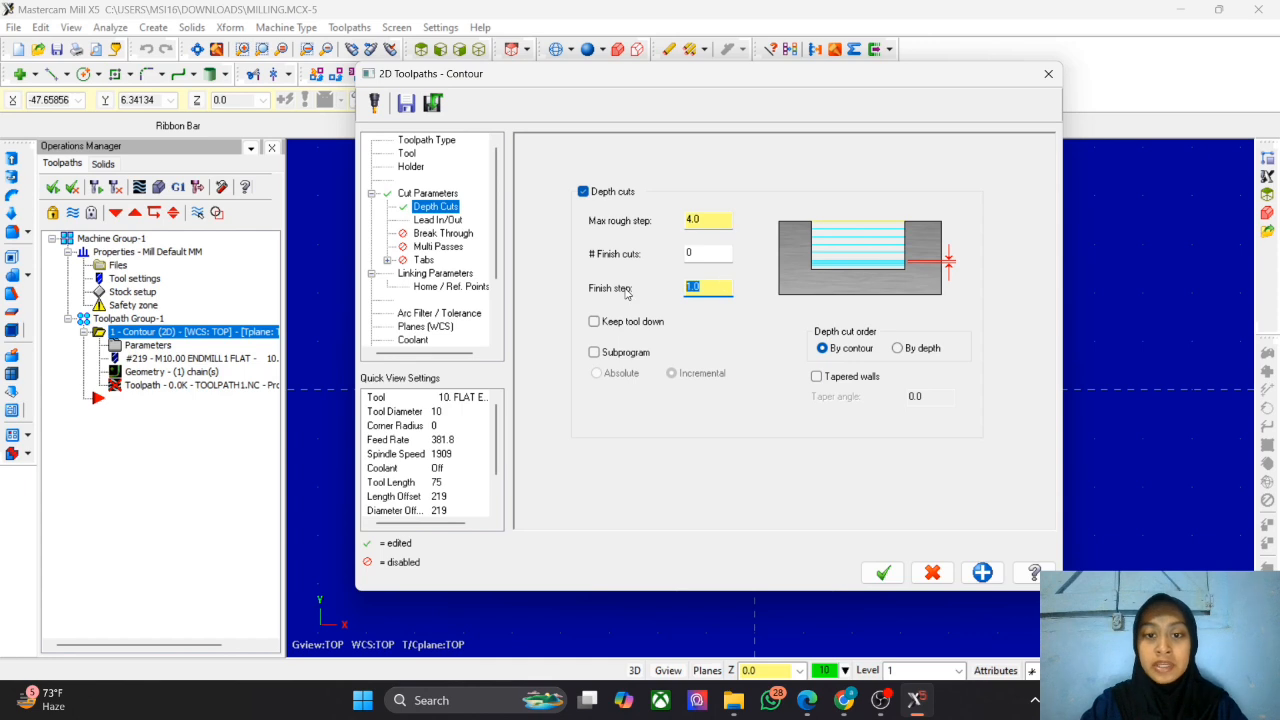
pyautogui.write('0.2')
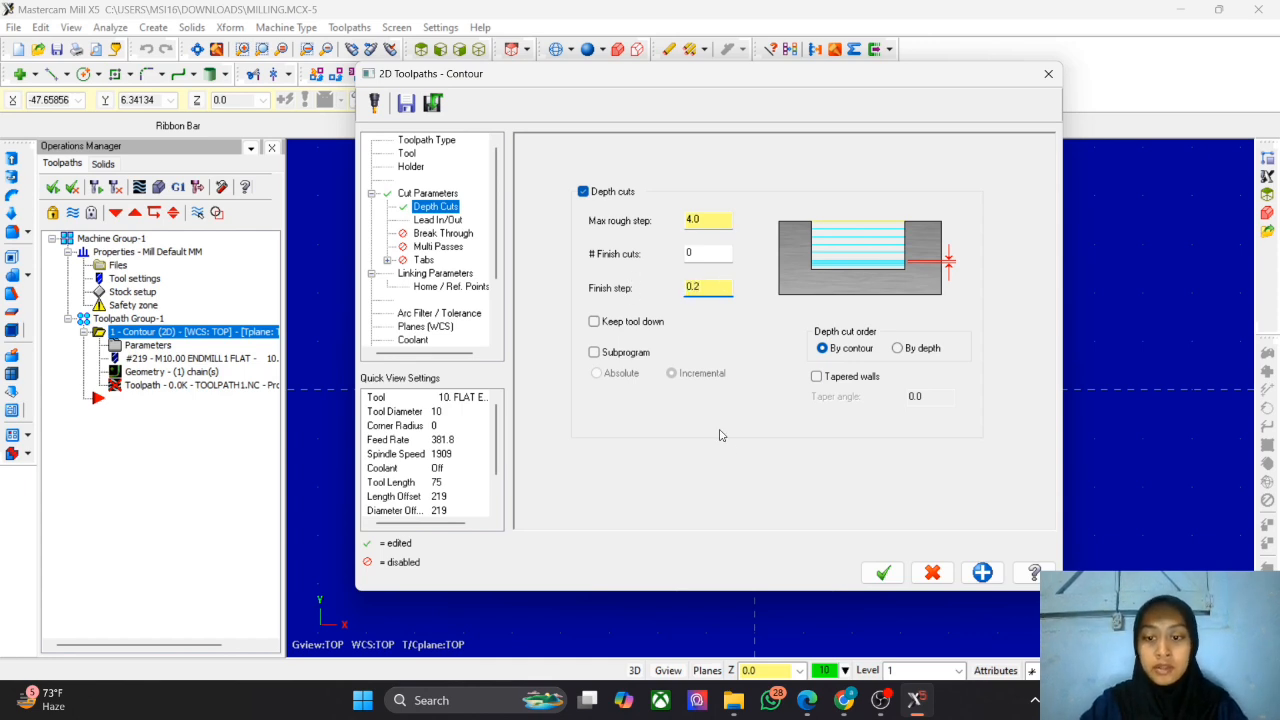
# Step: Disable lead in/out and enable multi passes for the contour toolpath
pyautogui.click(430, 224)
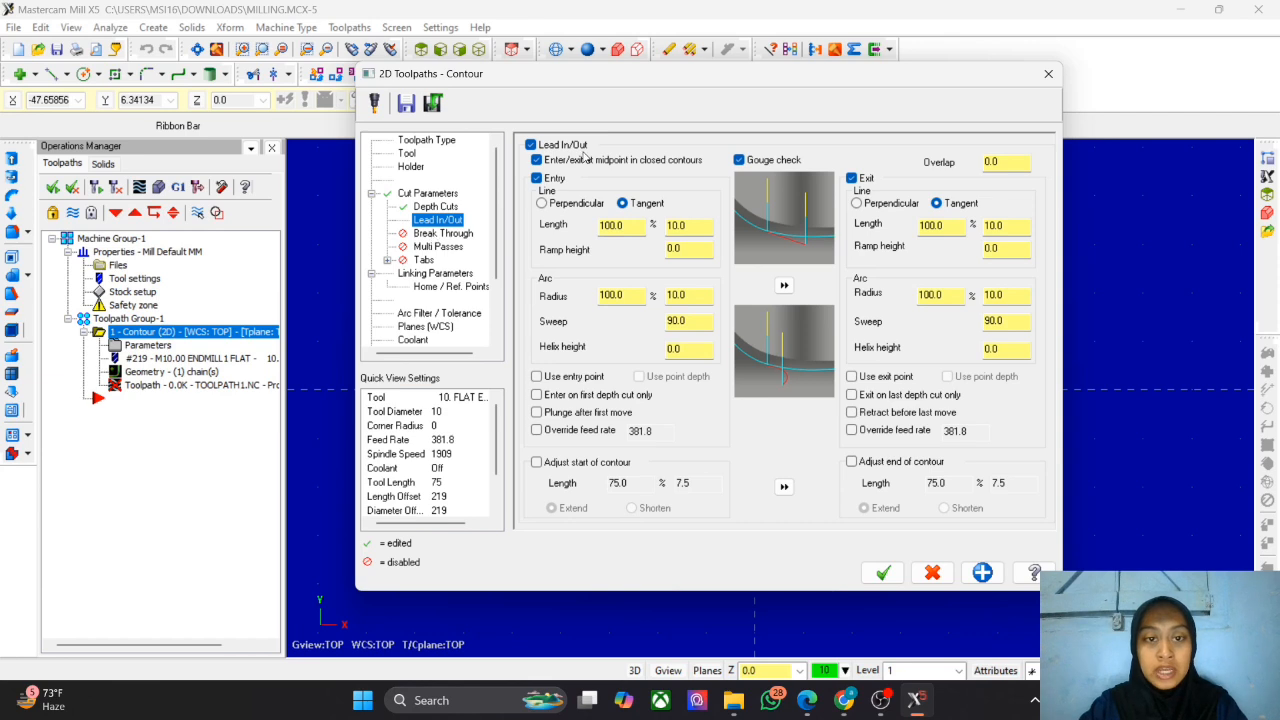
pyautogui.click(566, 148)
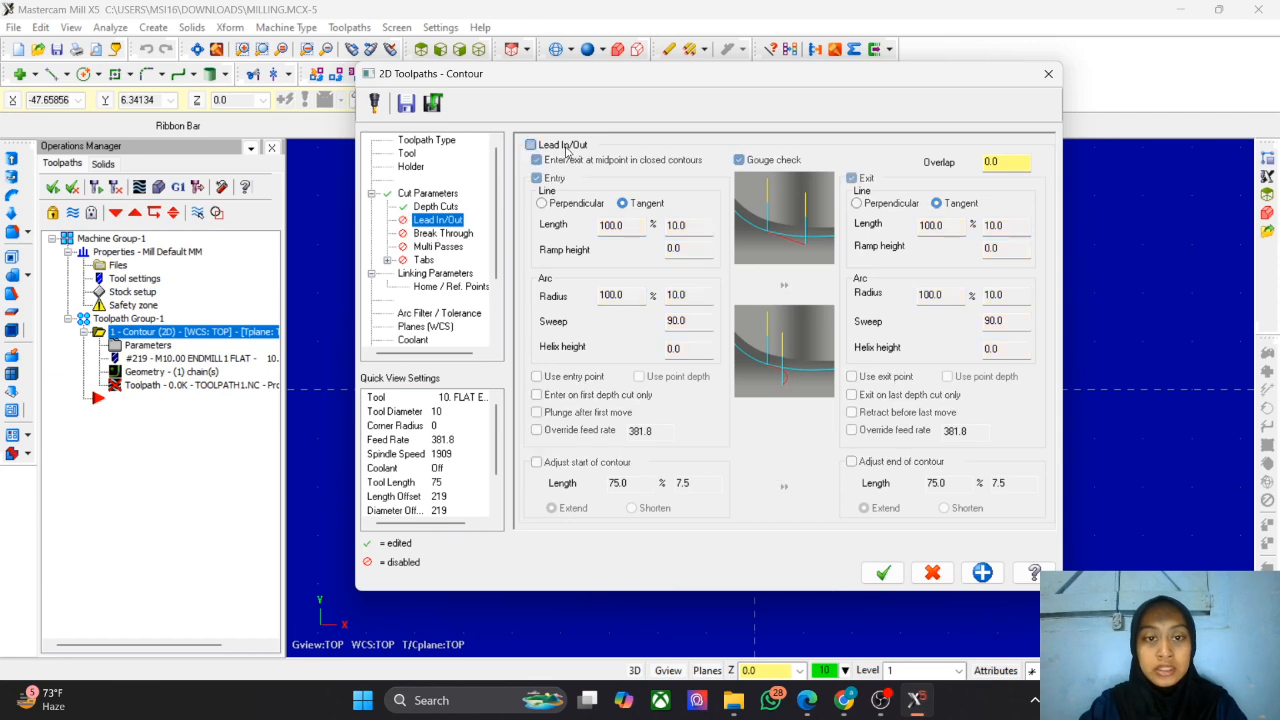
pyautogui.click(433, 233)
pyautogui.click(448, 247)
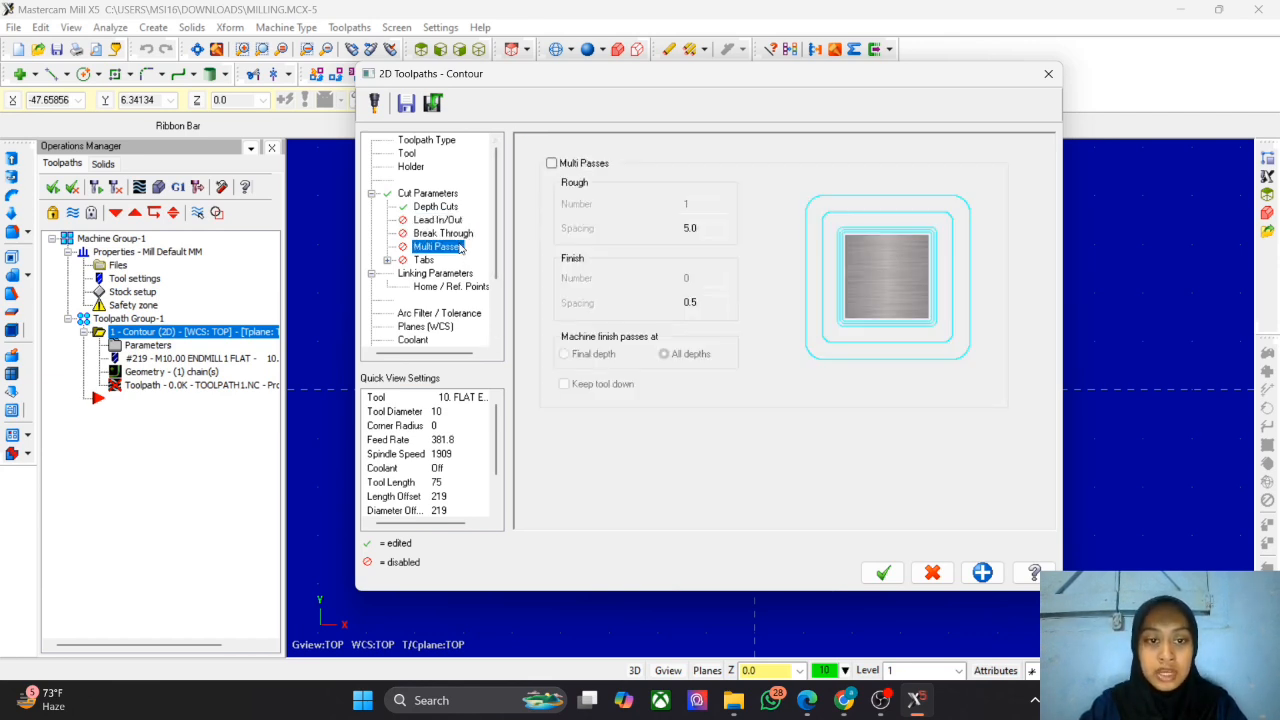
pyautogui.click(580, 164)
# Step: Set the linking parameters' top of stock to 0.2 and the depth to -4
pyautogui.click(453, 273)
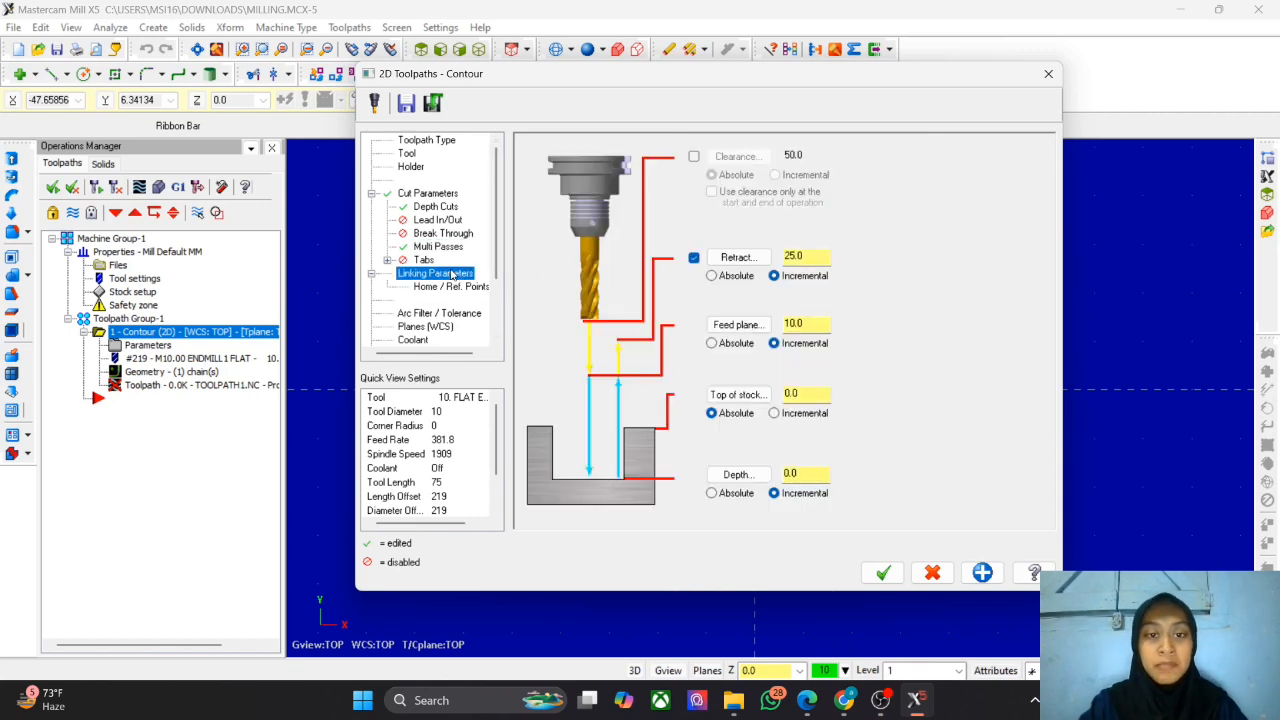
pyautogui.doubleClick(813, 396)
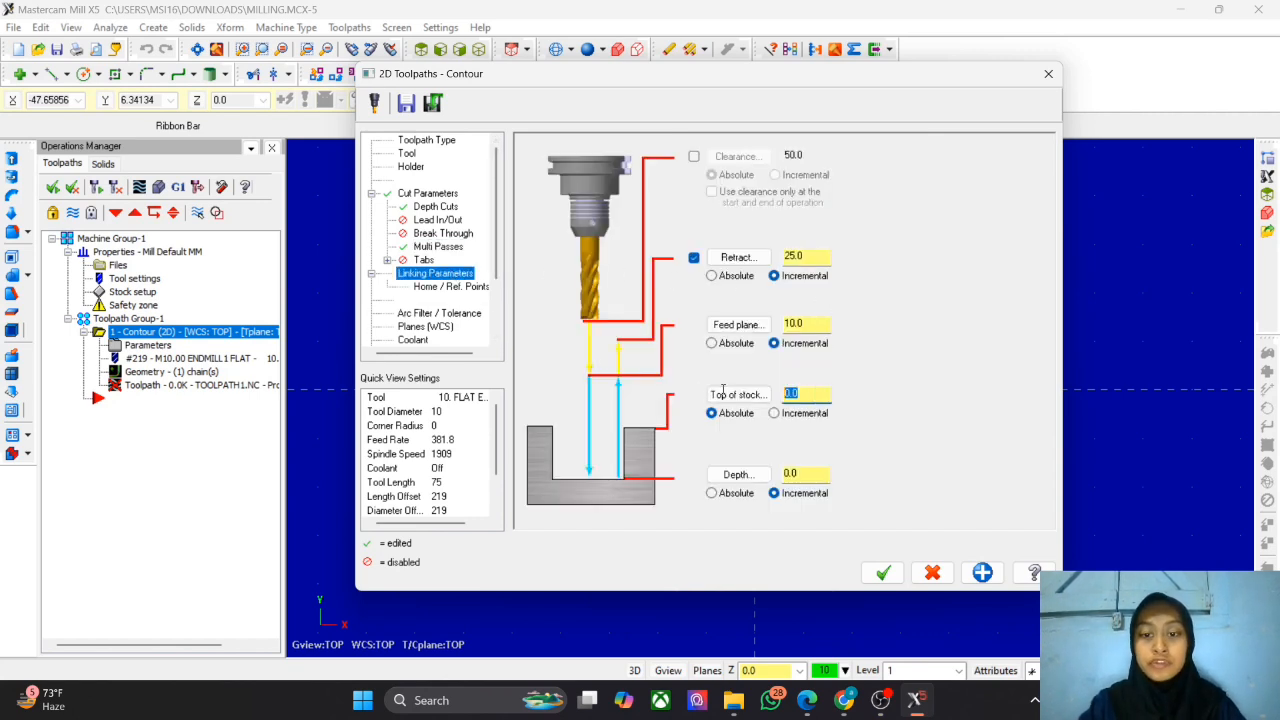
pyautogui.write('0')
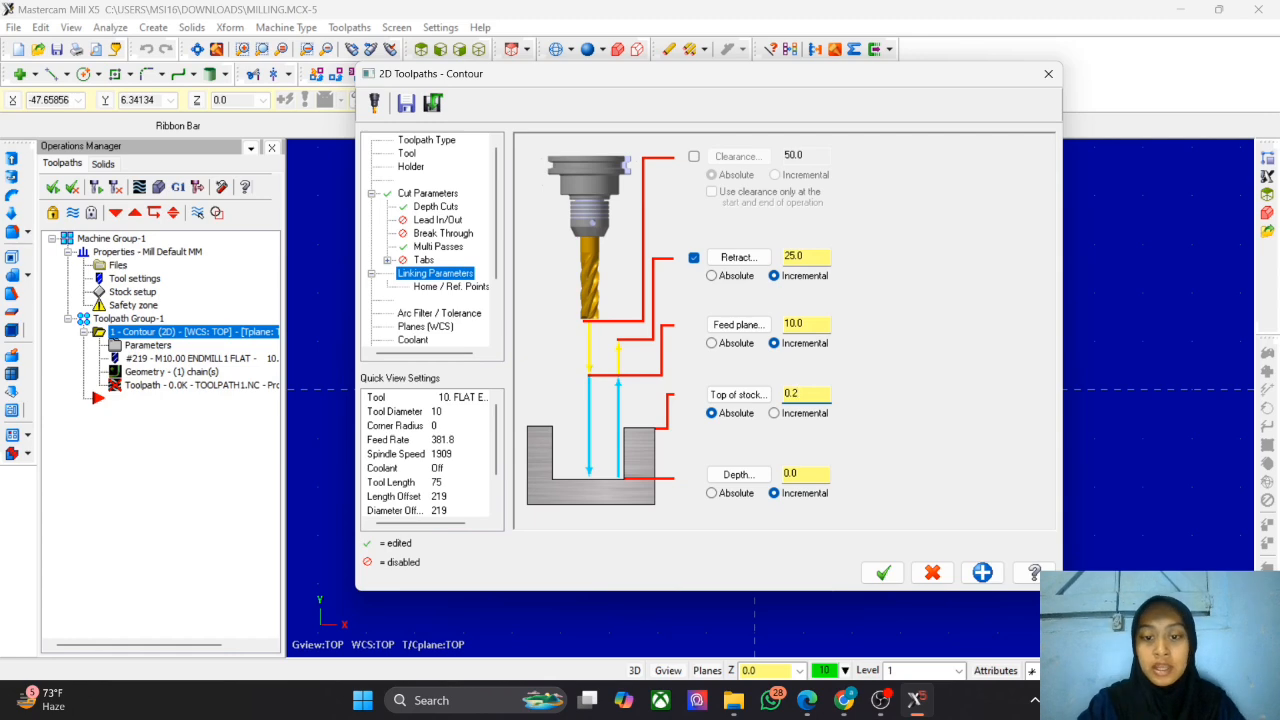
pyautogui.doubleClick(811, 472)
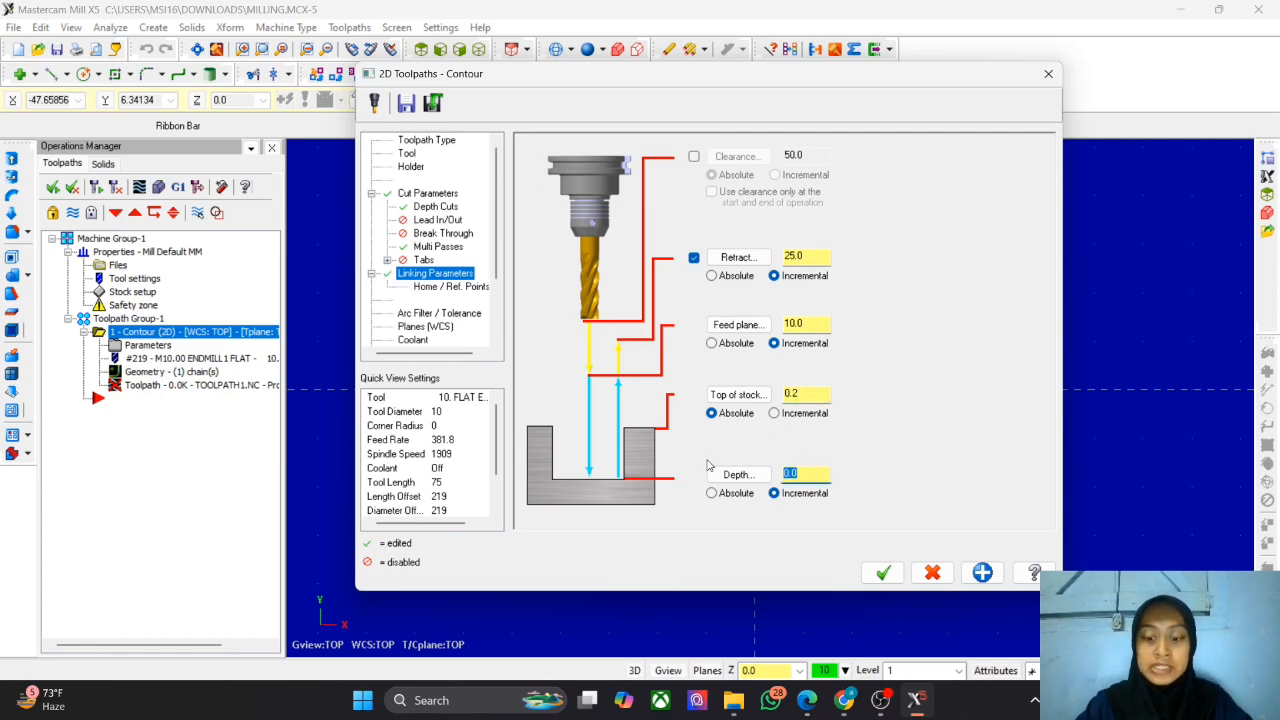
pyautogui.write('-4')
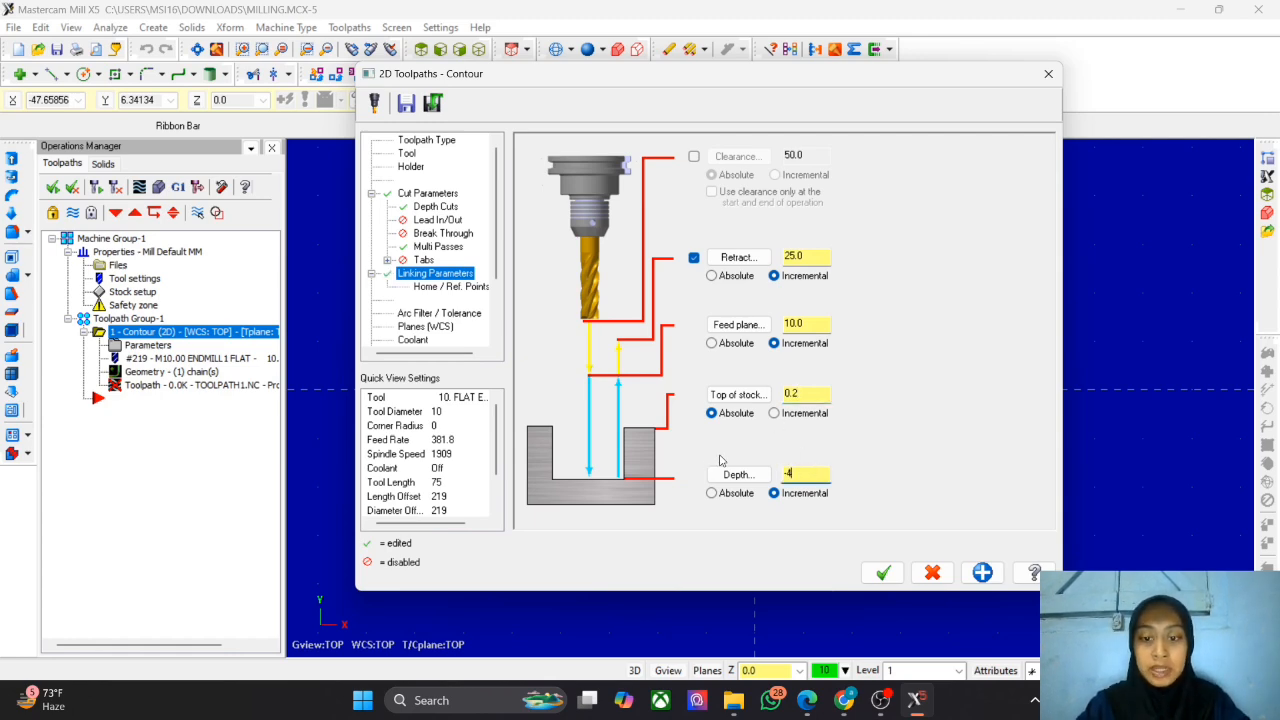
# Step: Generate the outer contour toolpath and run its Verify simulation from the isometric view
pyautogui.click(883, 572)
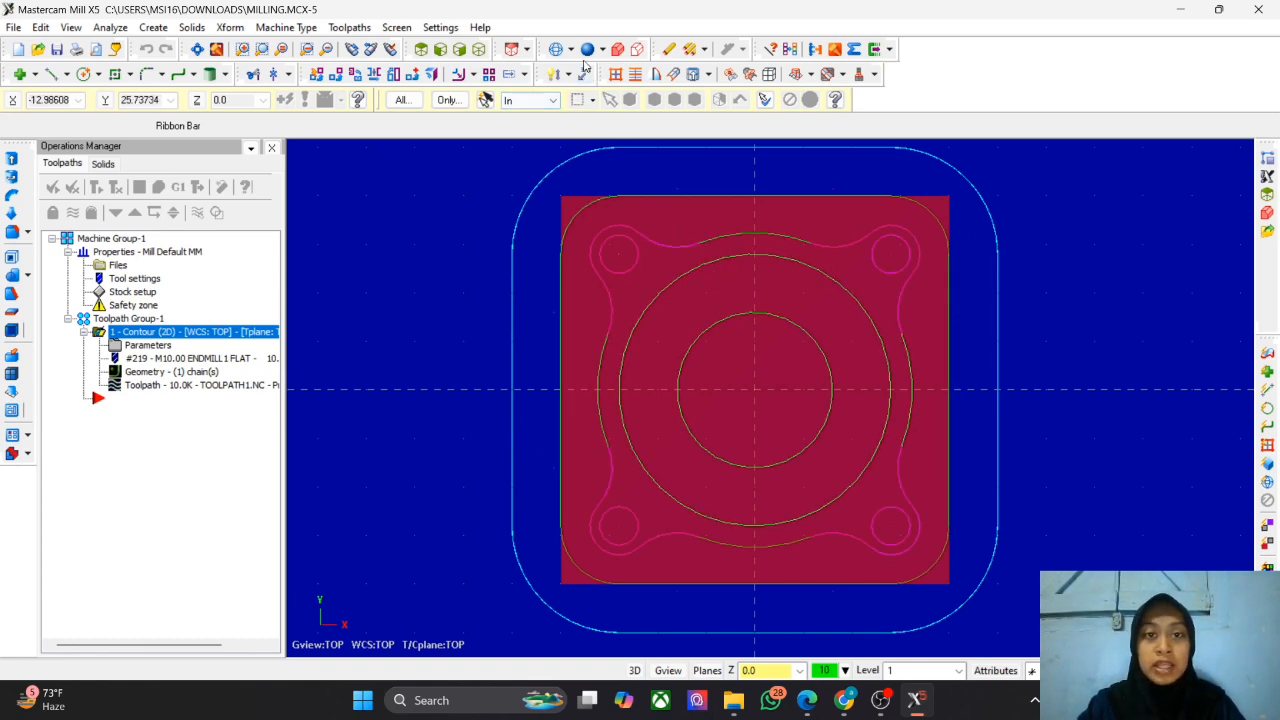
pyautogui.click(479, 50)
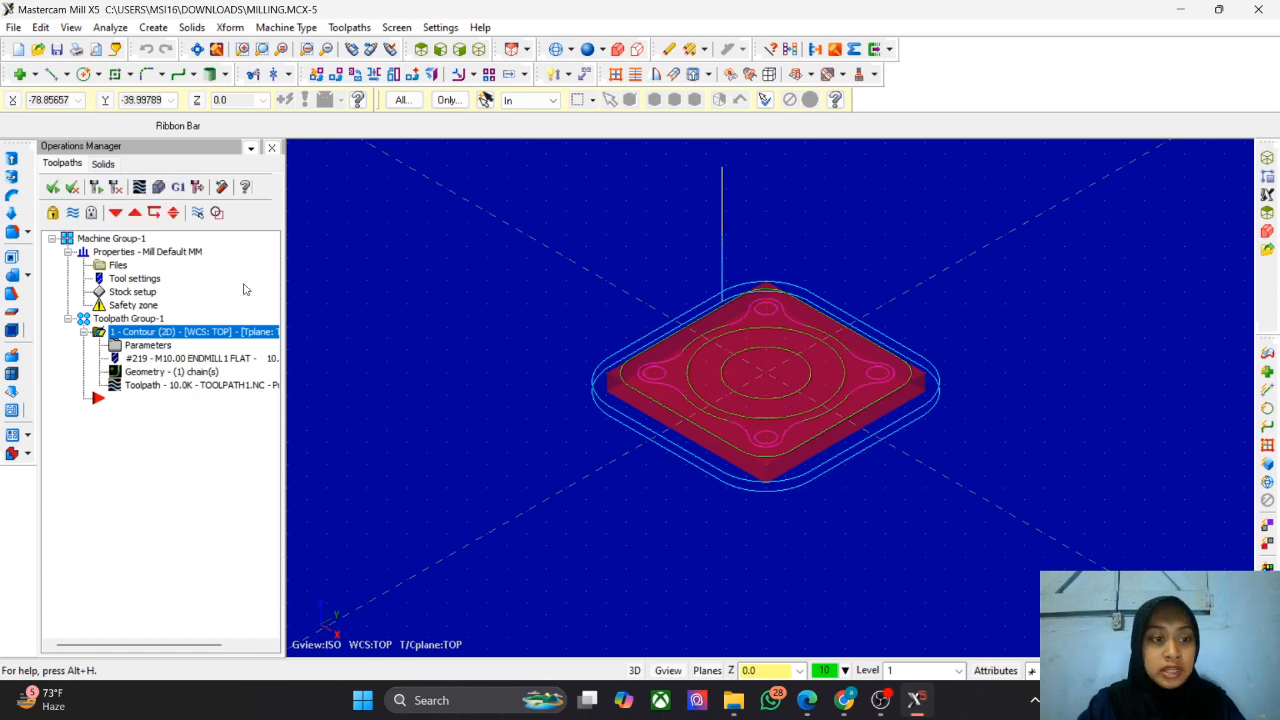
pyautogui.click(152, 189)
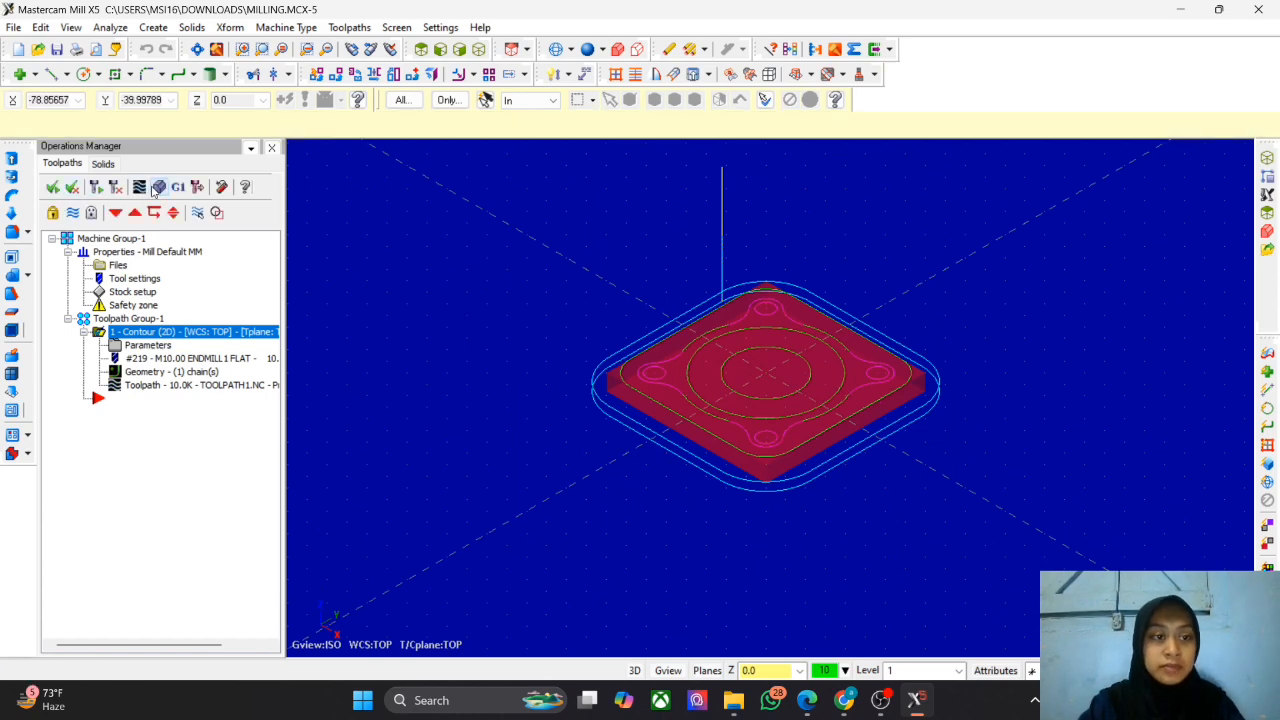
pyautogui.click(99, 184)
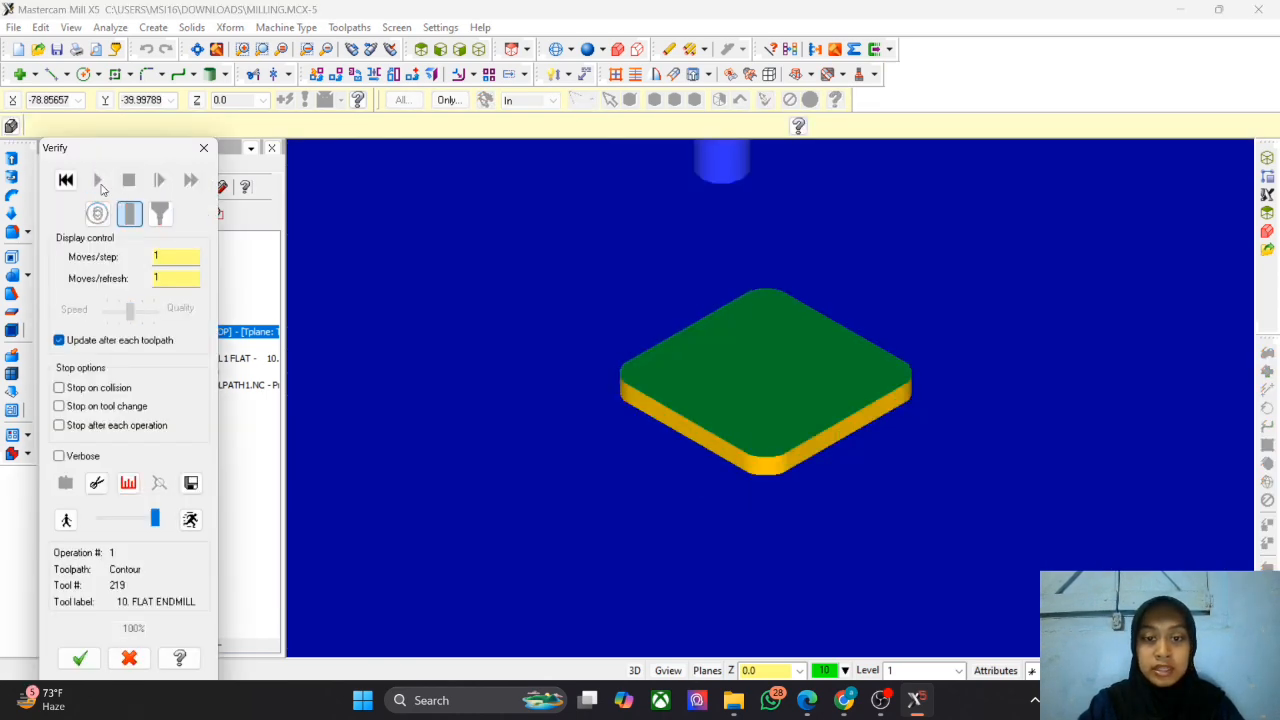
pyautogui.click(204, 147)
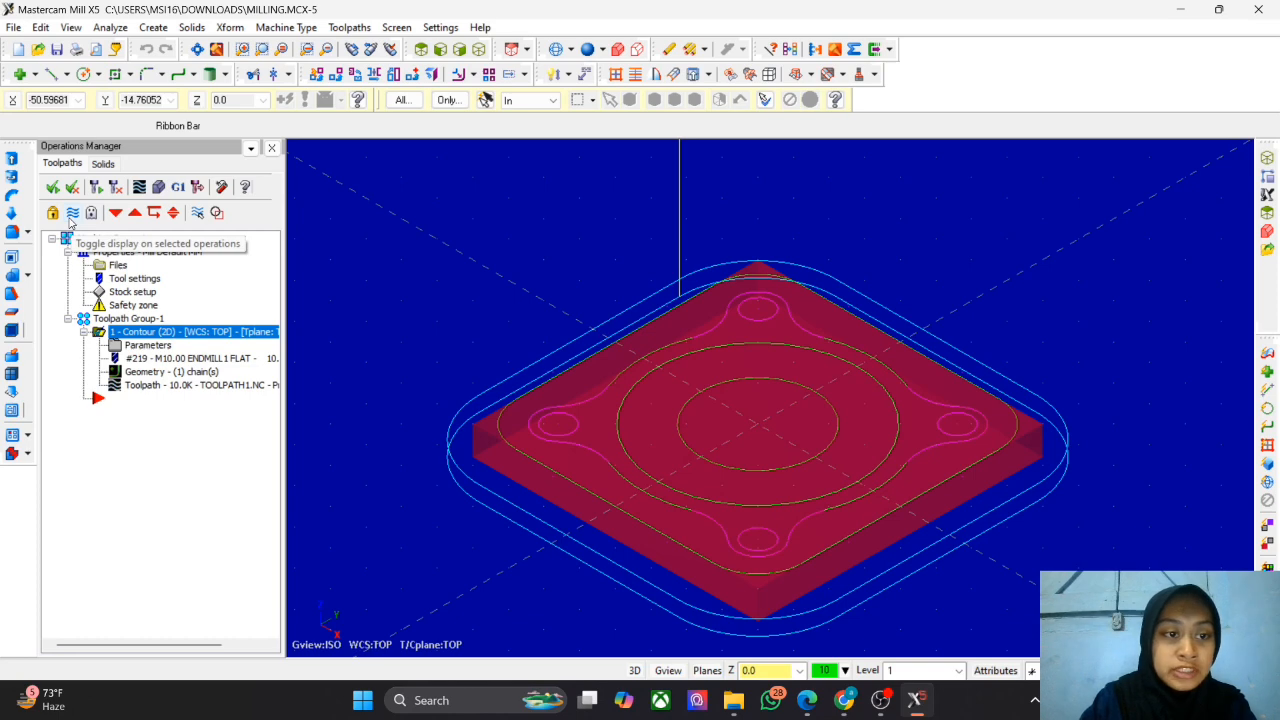
# Step: Hide the first contour's toolpath and chain the lobed flange profile in top view for a second contour toolpath
pyautogui.click(72, 212)
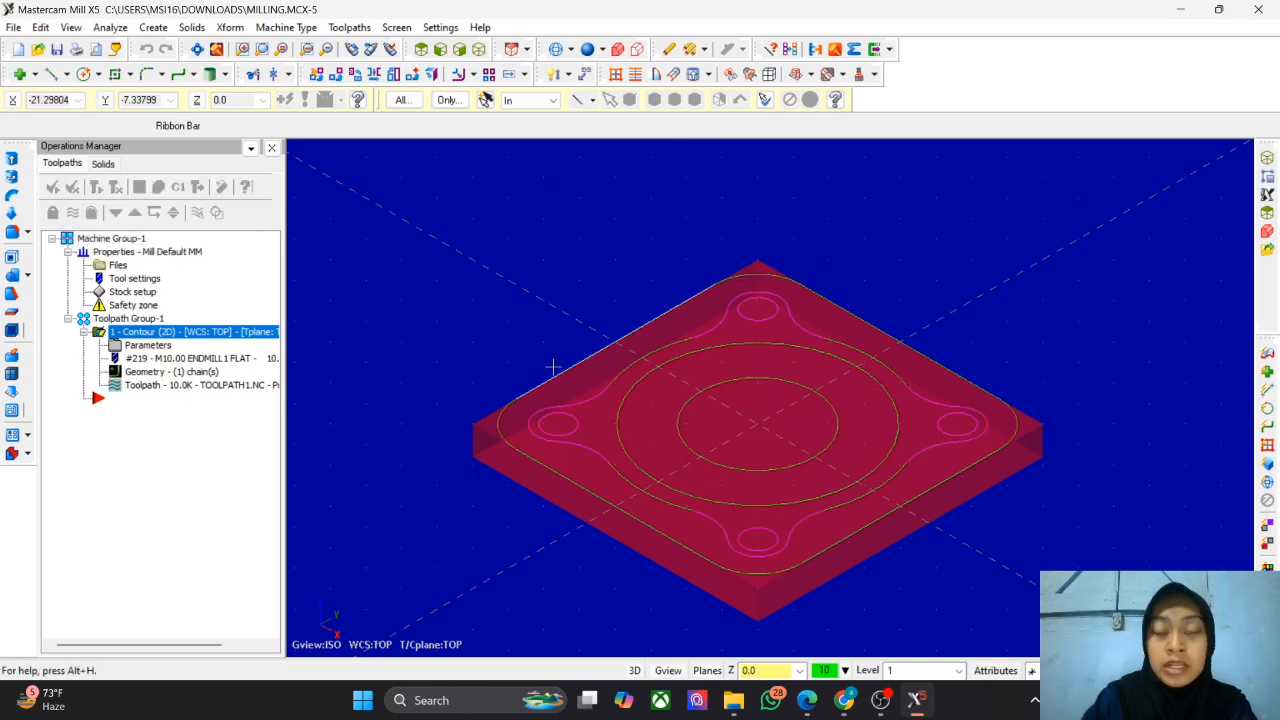
pyautogui.hotkey('alt', '1')
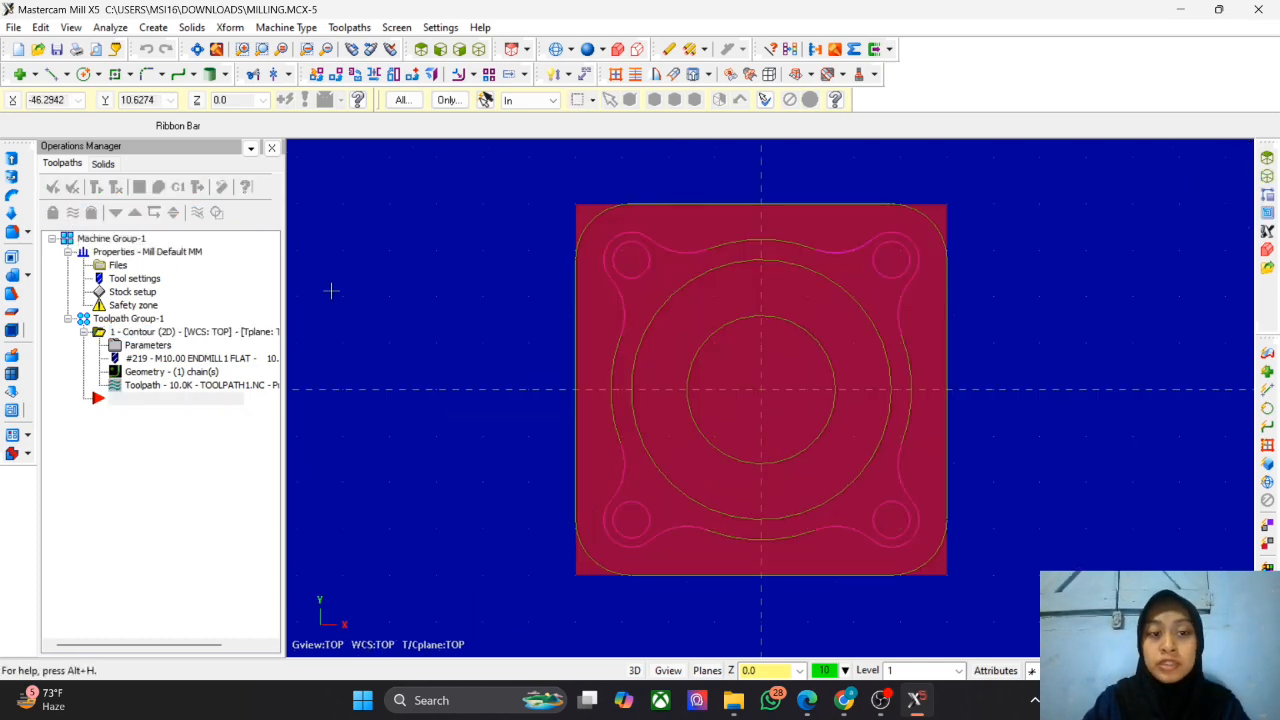
pyautogui.click(352, 27)
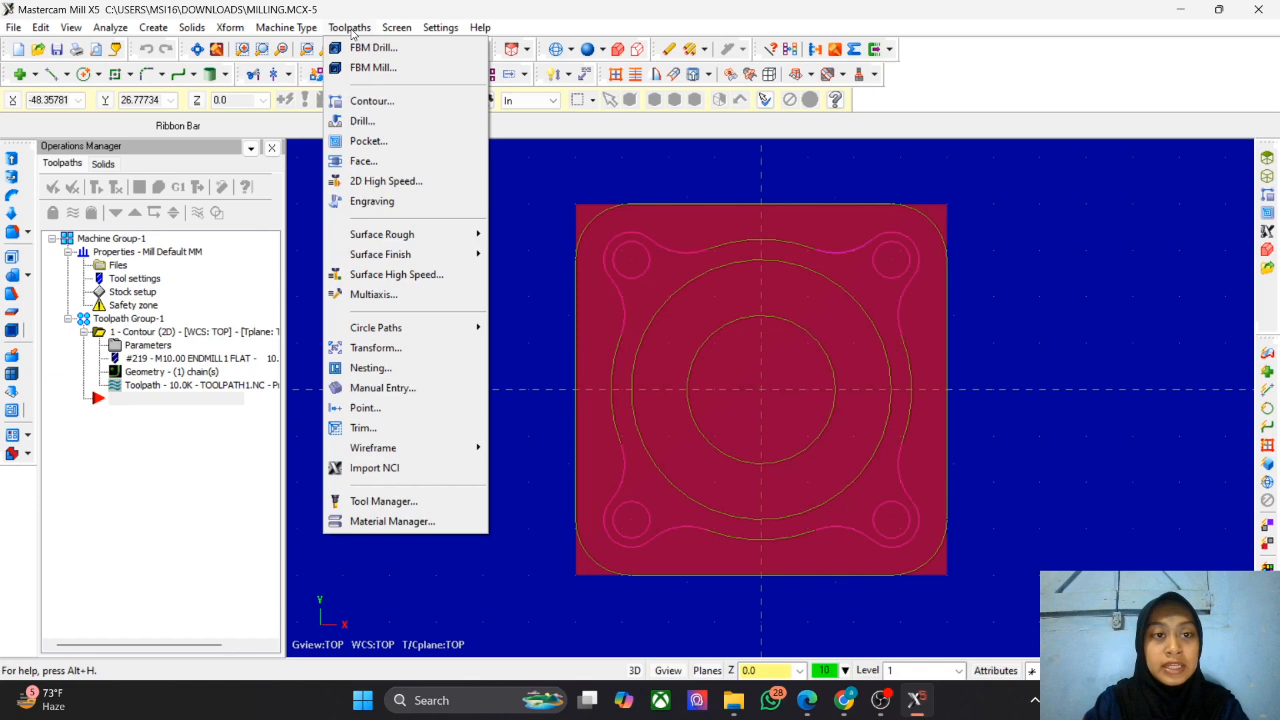
pyautogui.click(358, 103)
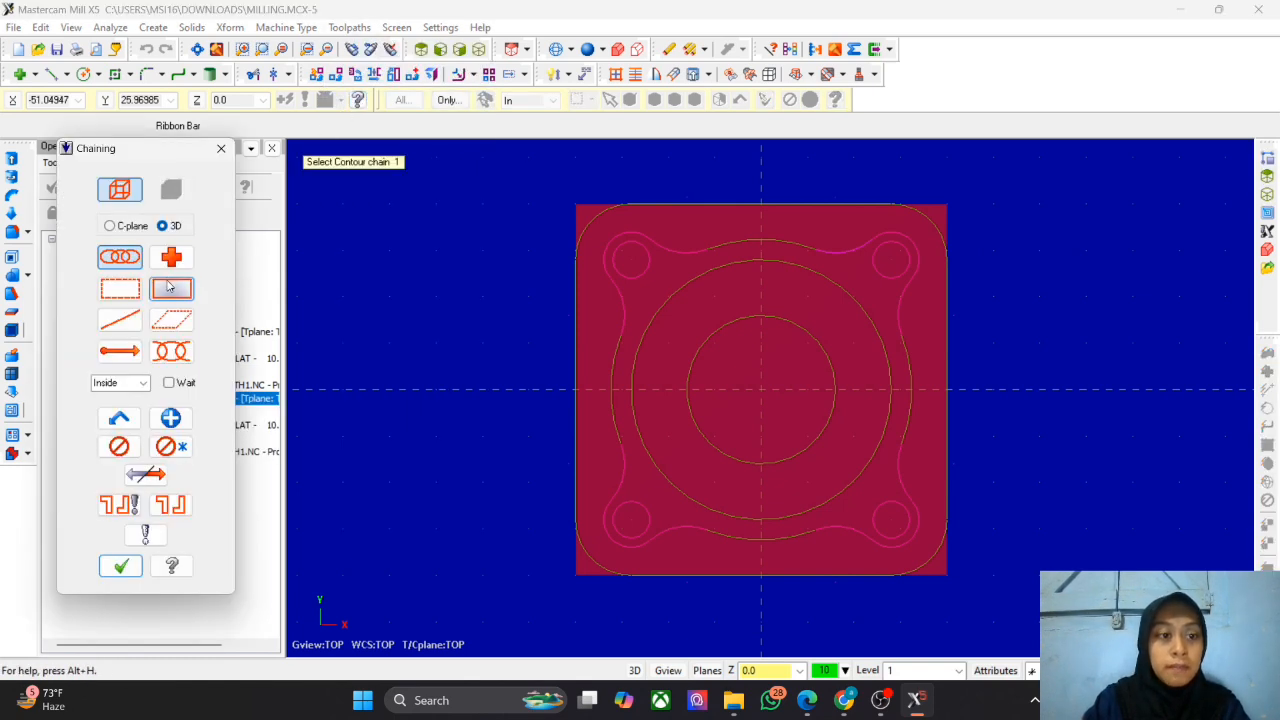
pyautogui.click(168, 287)
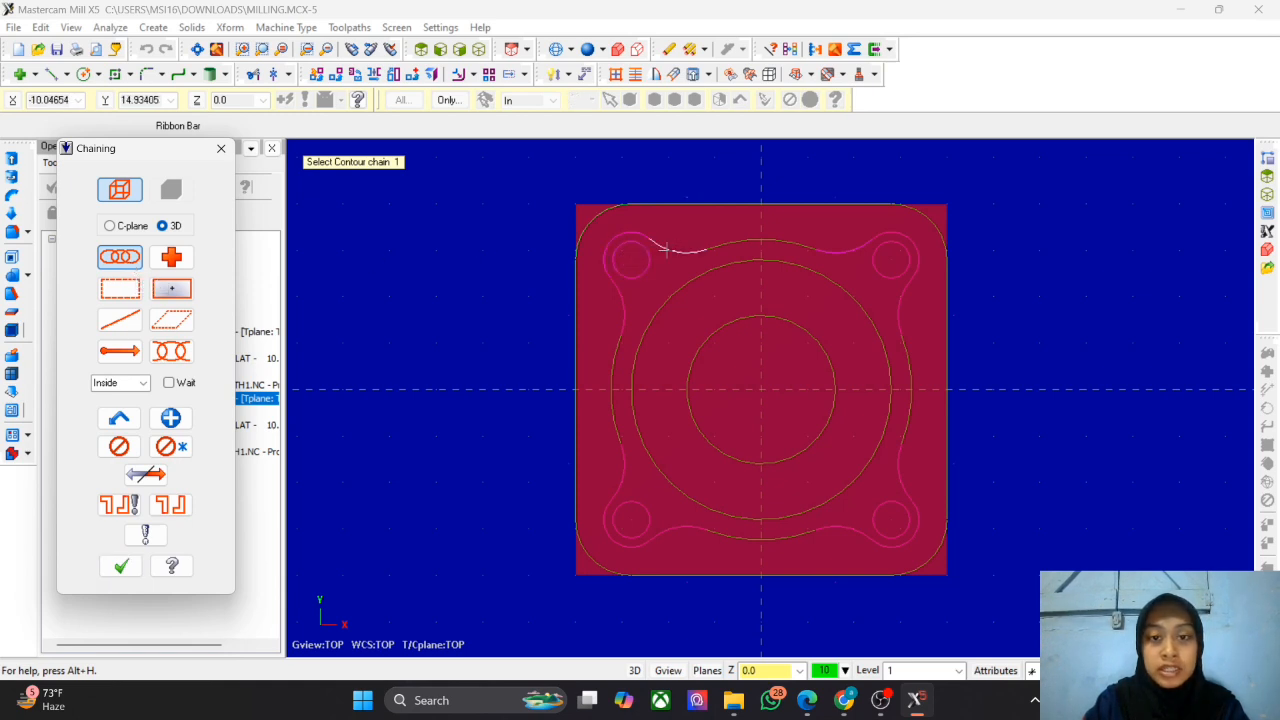
pyautogui.click(743, 249)
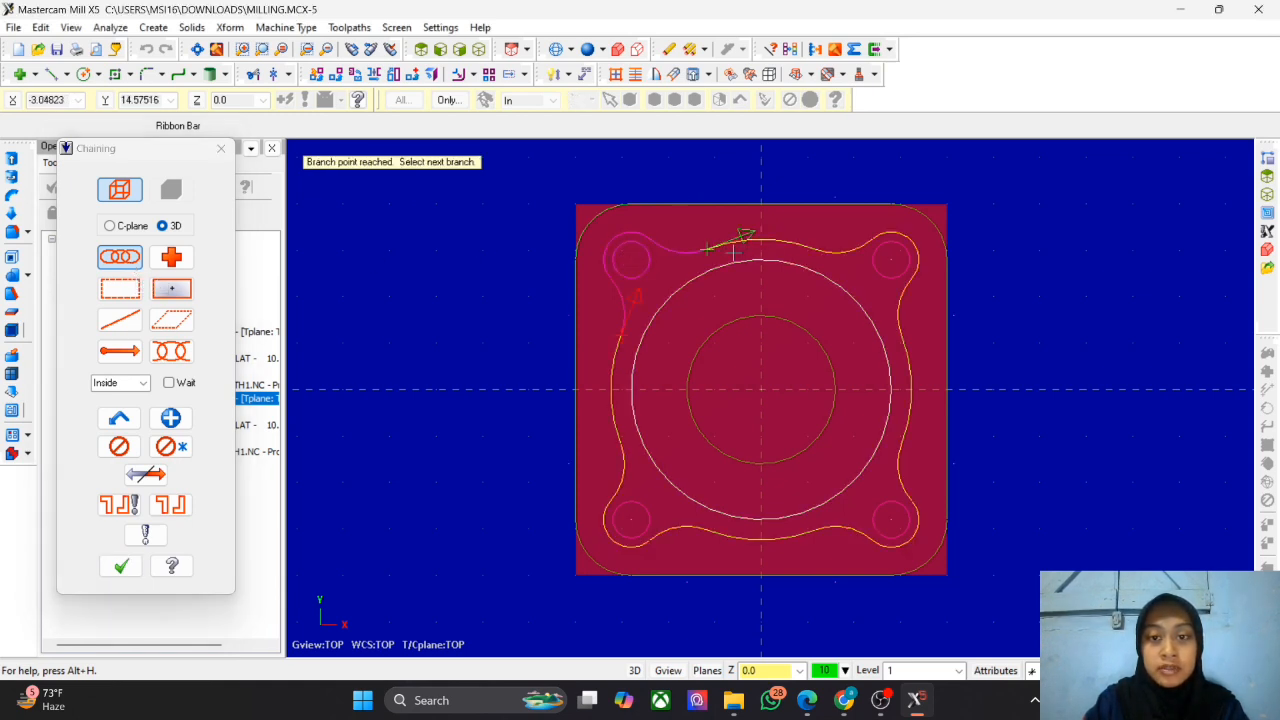
pyautogui.click(668, 250)
pyautogui.click(785, 289)
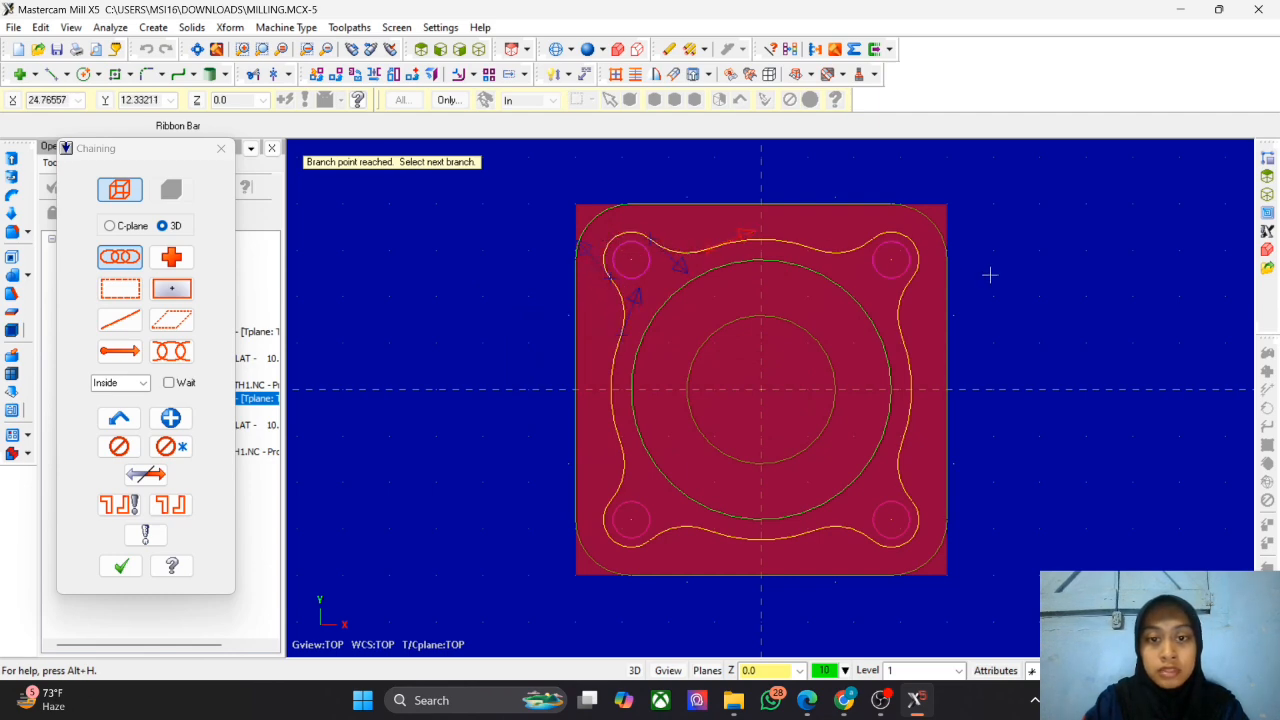
pyautogui.click(121, 567)
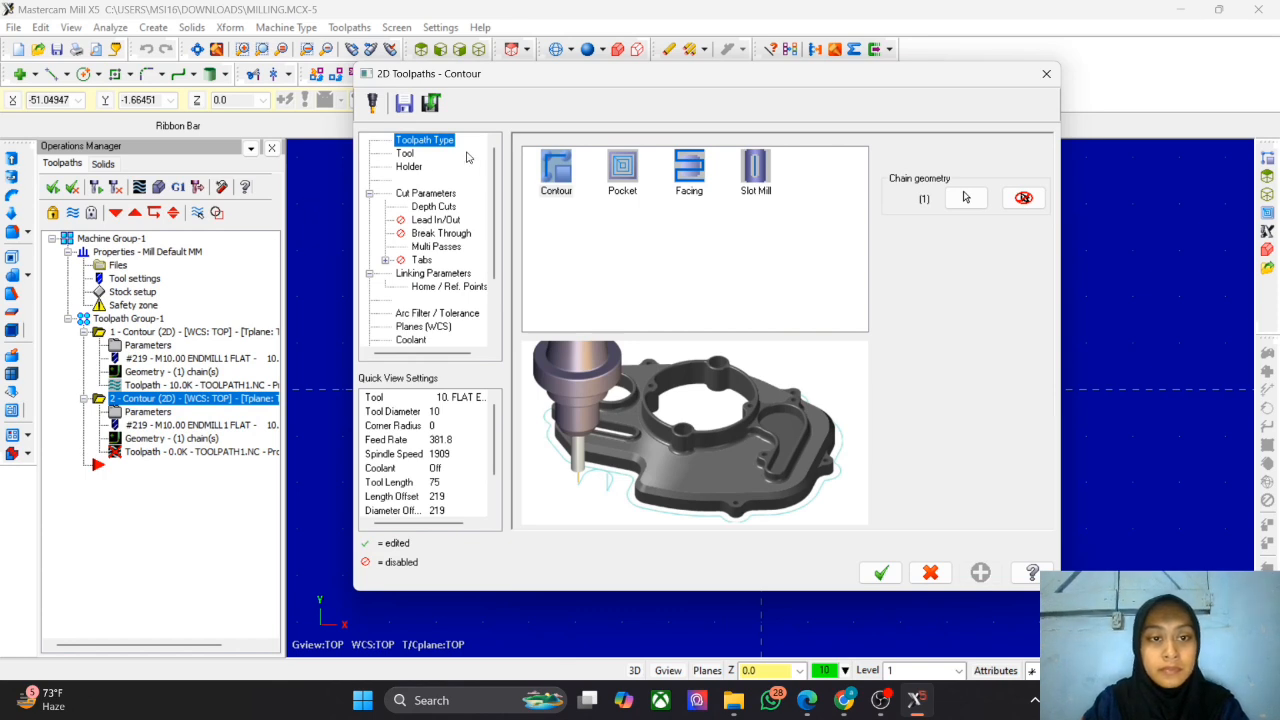
# Step: Set the max rough step of the second contour's depth cuts to 2
pyautogui.click(406, 154)
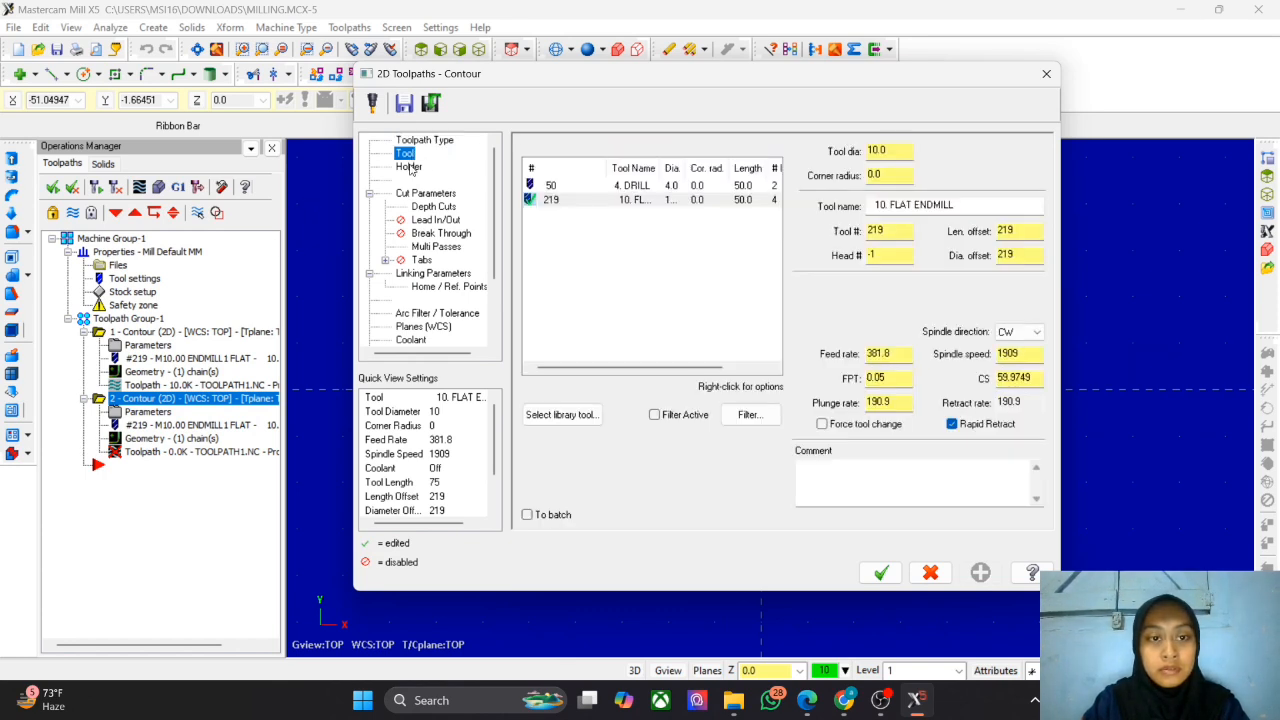
pyautogui.click(409, 167)
pyautogui.click(407, 154)
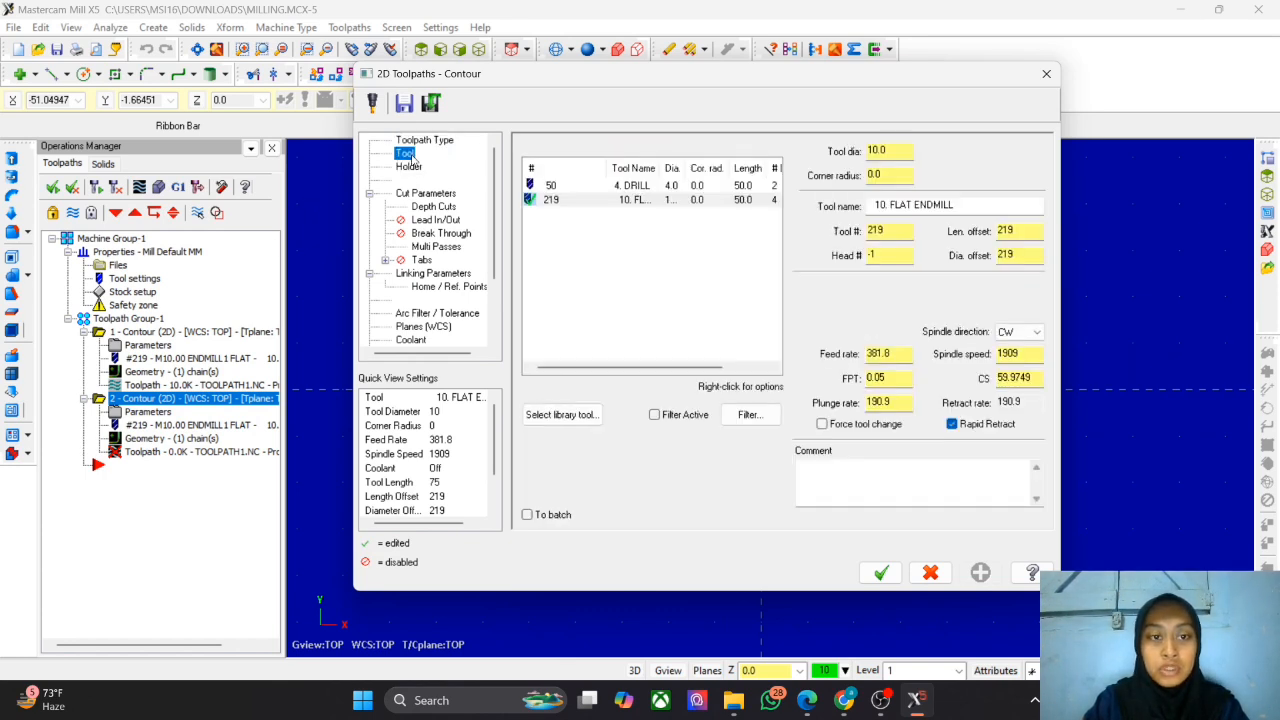
pyautogui.click(424, 207)
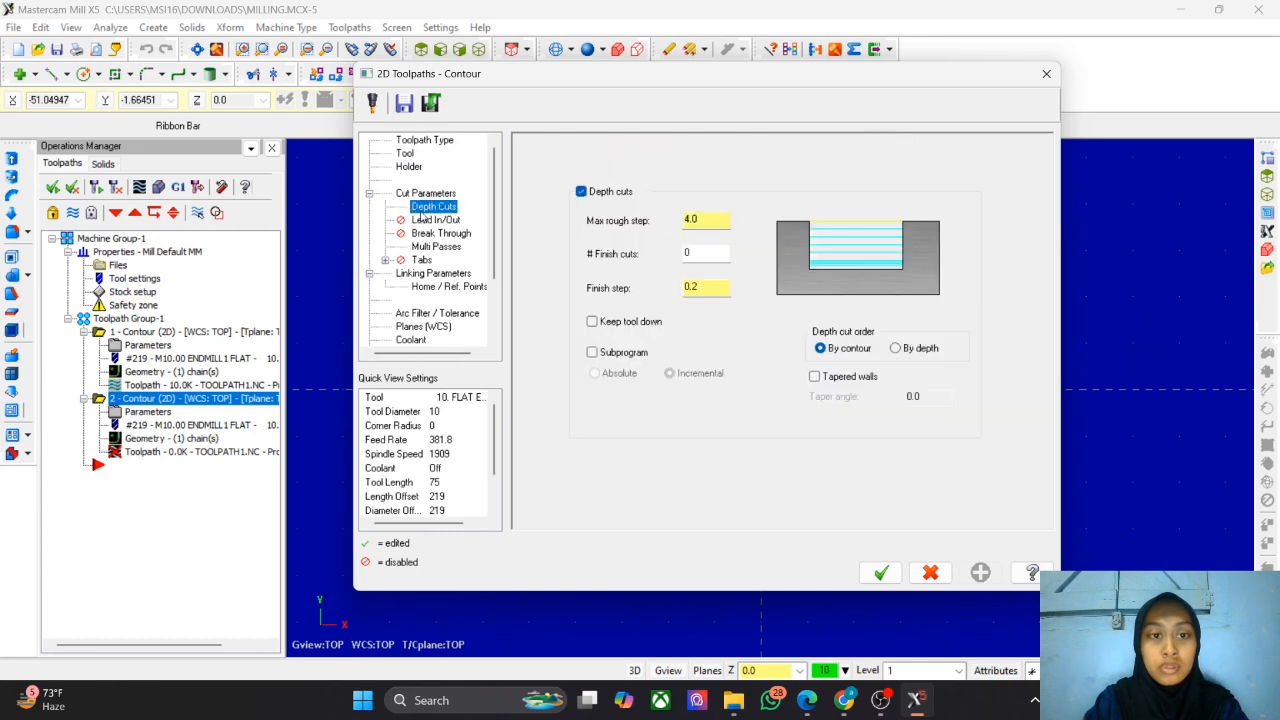
pyautogui.doubleClick(726, 219)
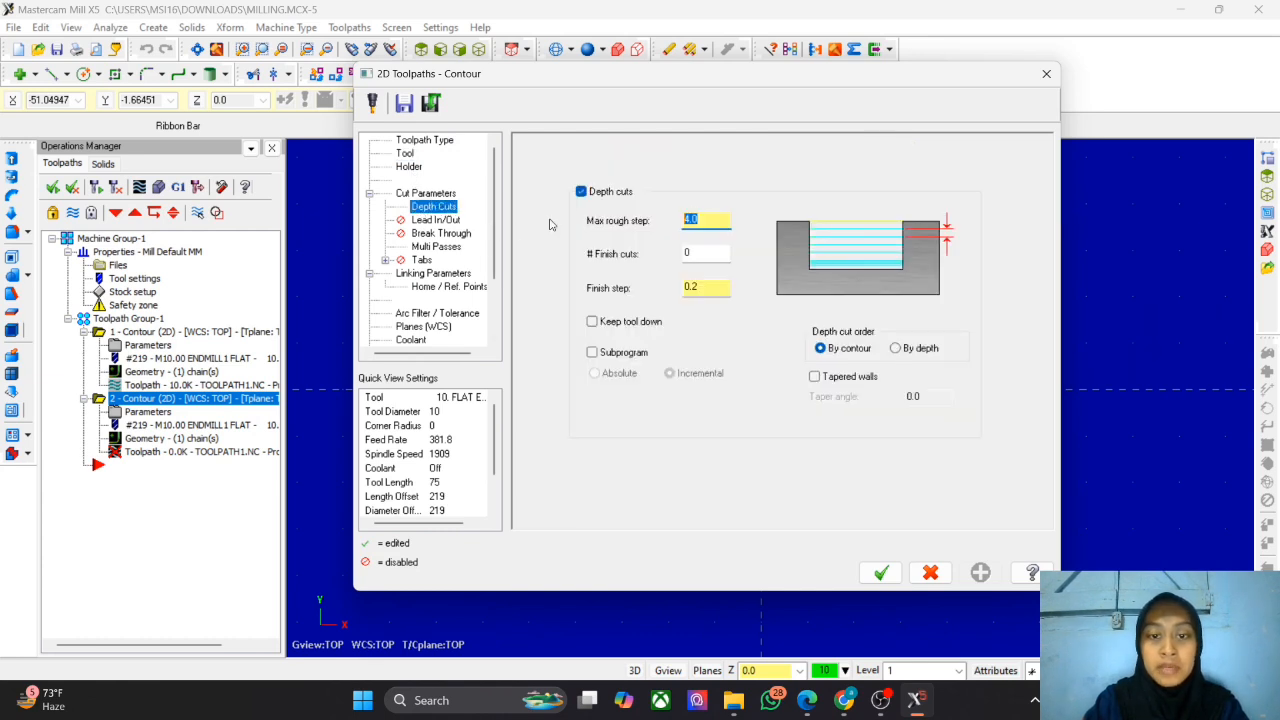
pyautogui.write('2')
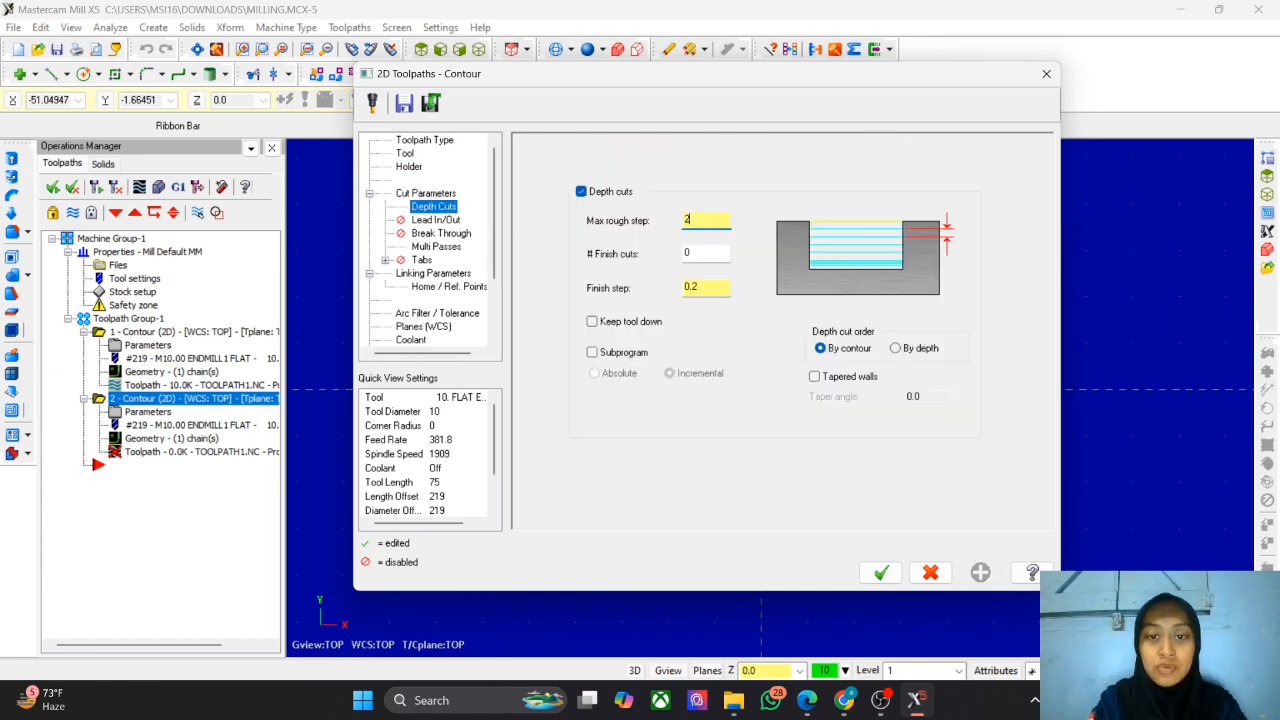
# Step: Set the second contour's incremental depth to -2 in the linking parameters and generate the toolpath
pyautogui.click(444, 251)
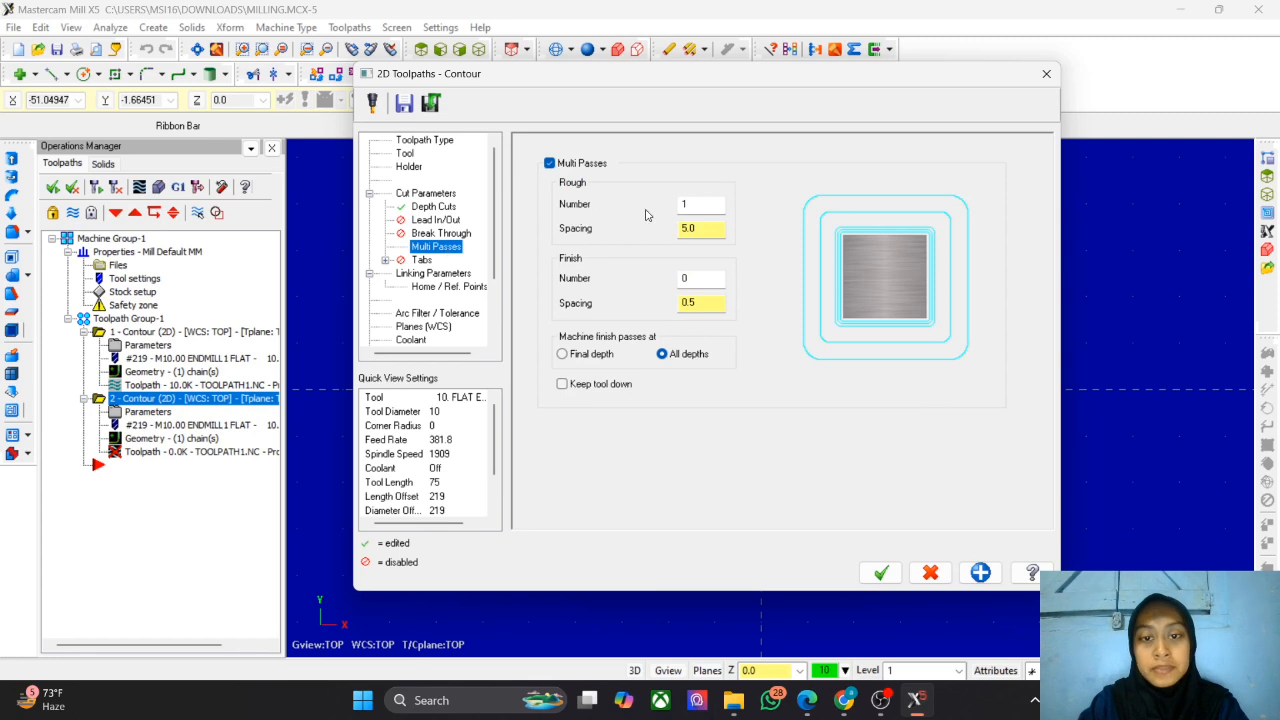
pyautogui.click(414, 275)
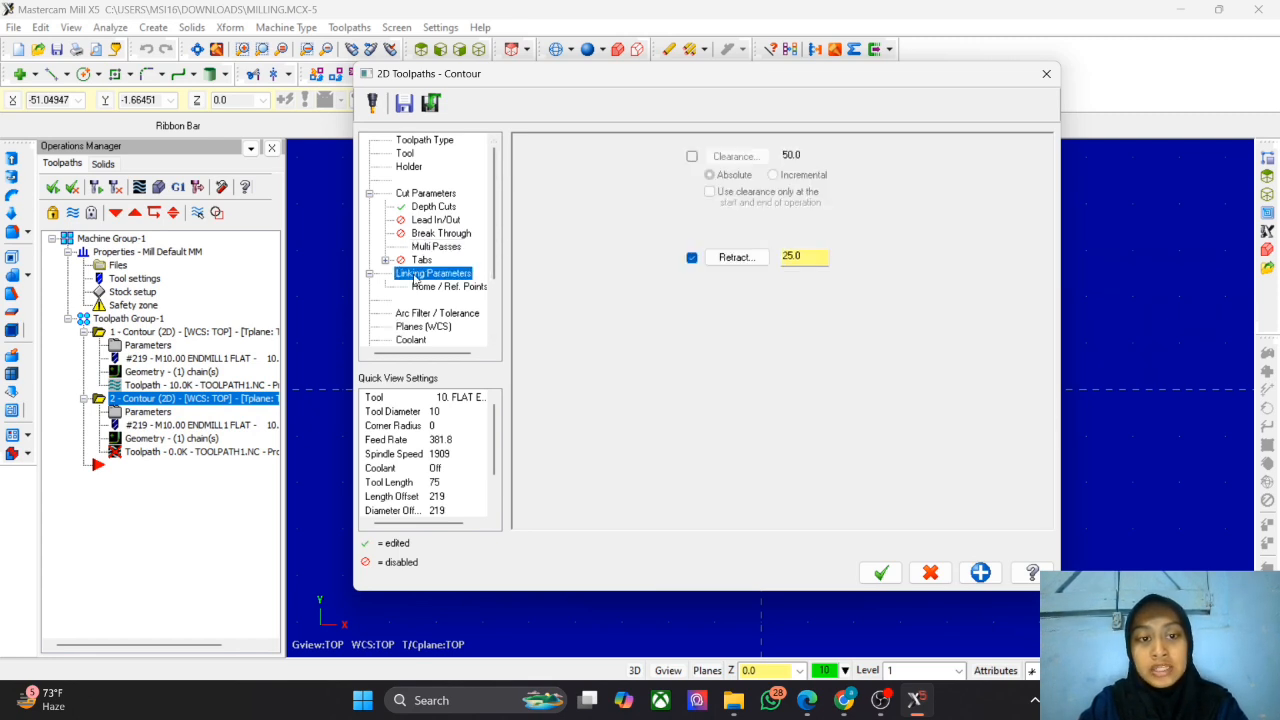
pyautogui.click(803, 473)
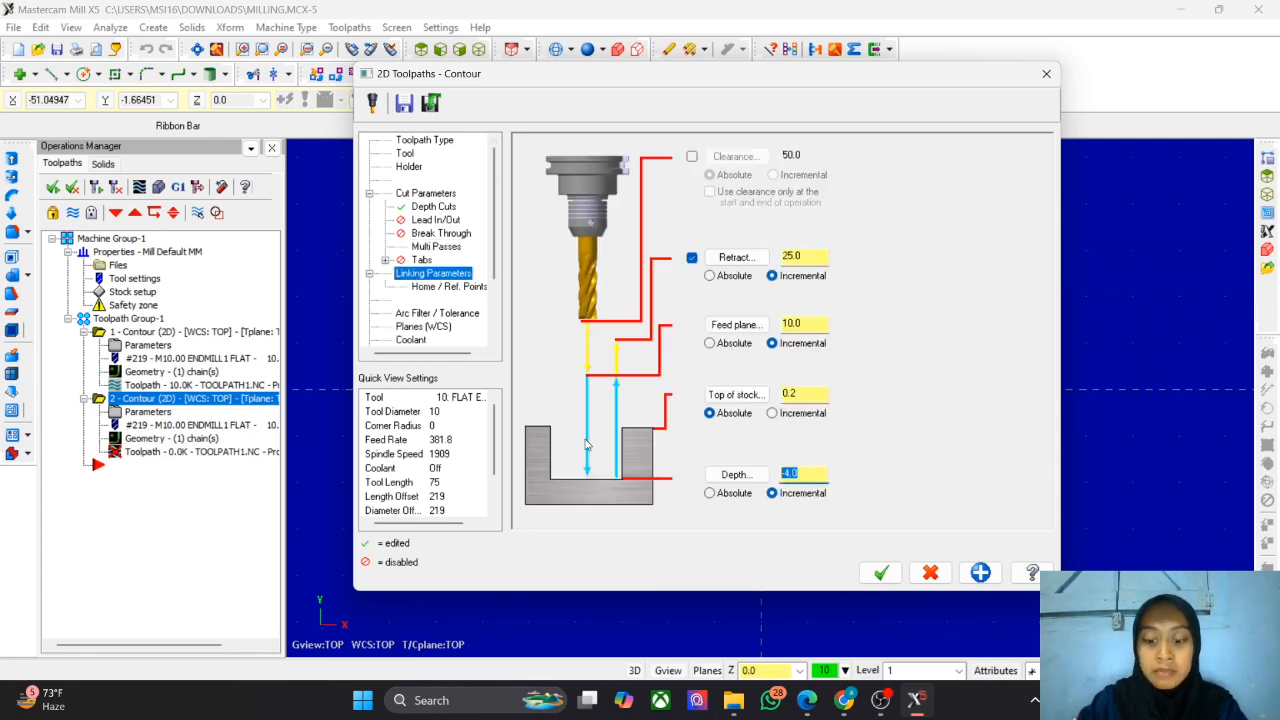
pyautogui.write('-2')
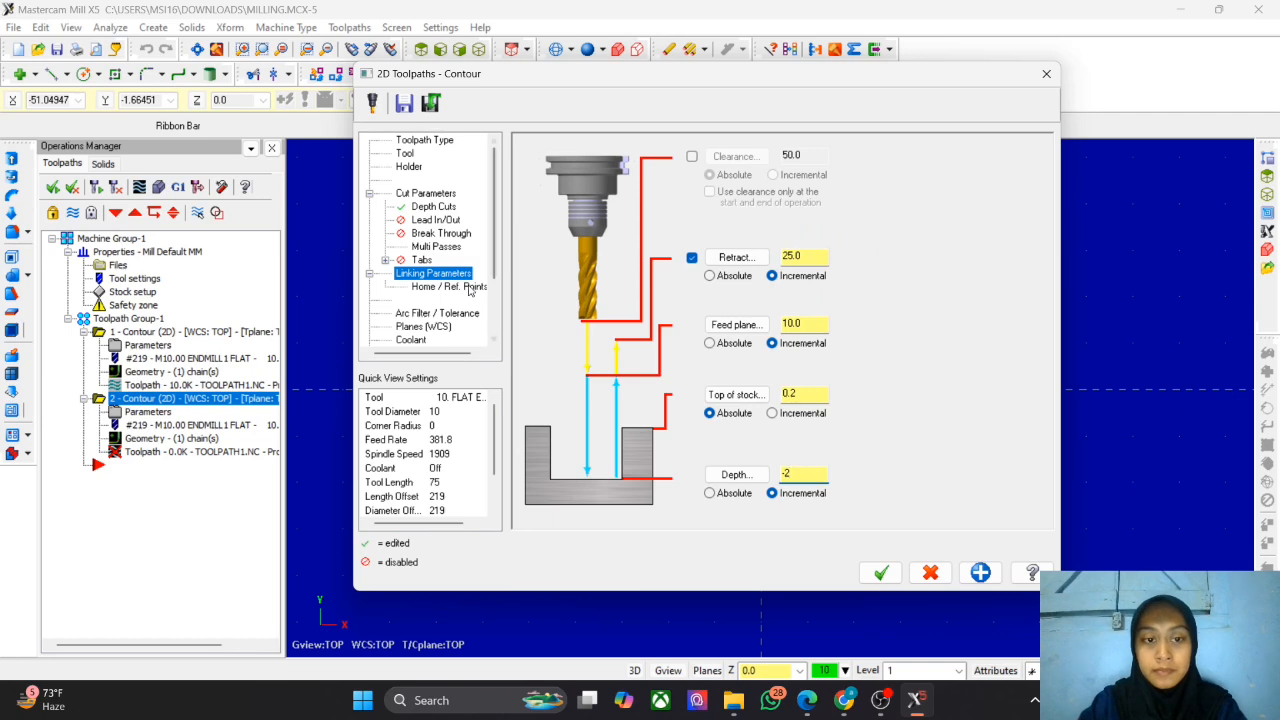
pyautogui.click(482, 286)
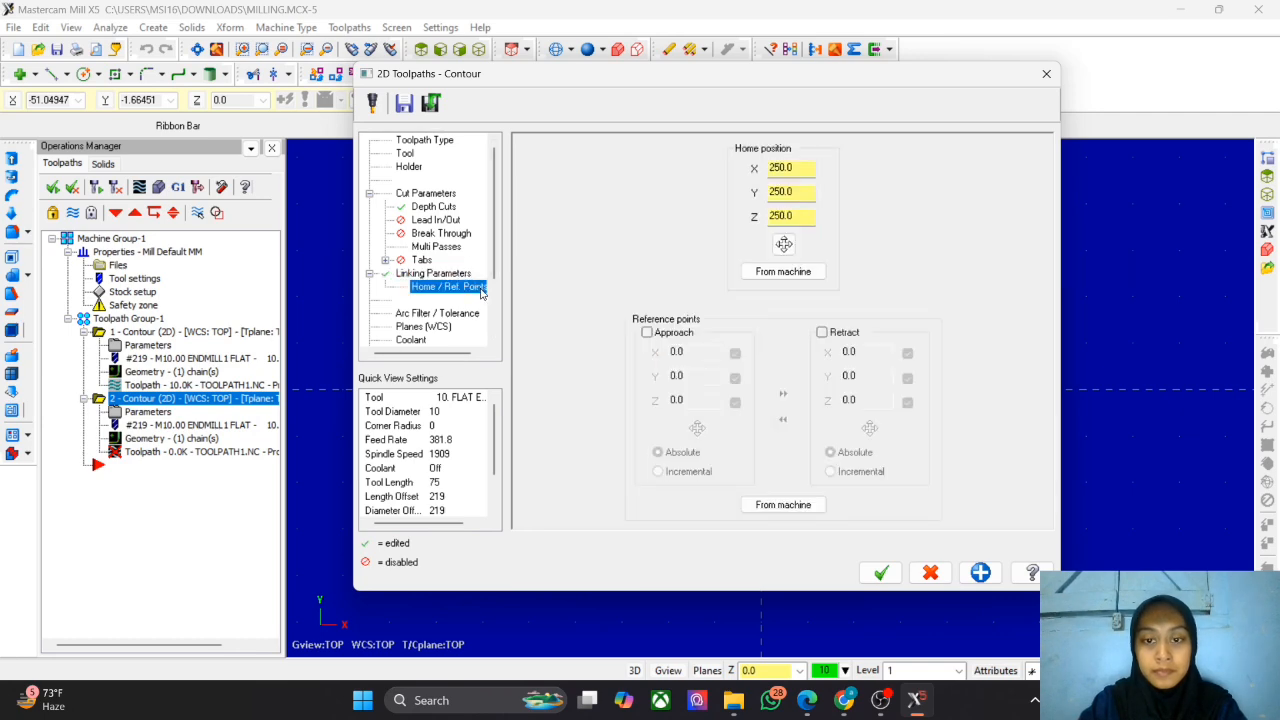
pyautogui.click(886, 576)
# Step: Run the Verify simulation of the second contour toolpath around the lobed flange profile
pyautogui.scroll(2, 806, 342)
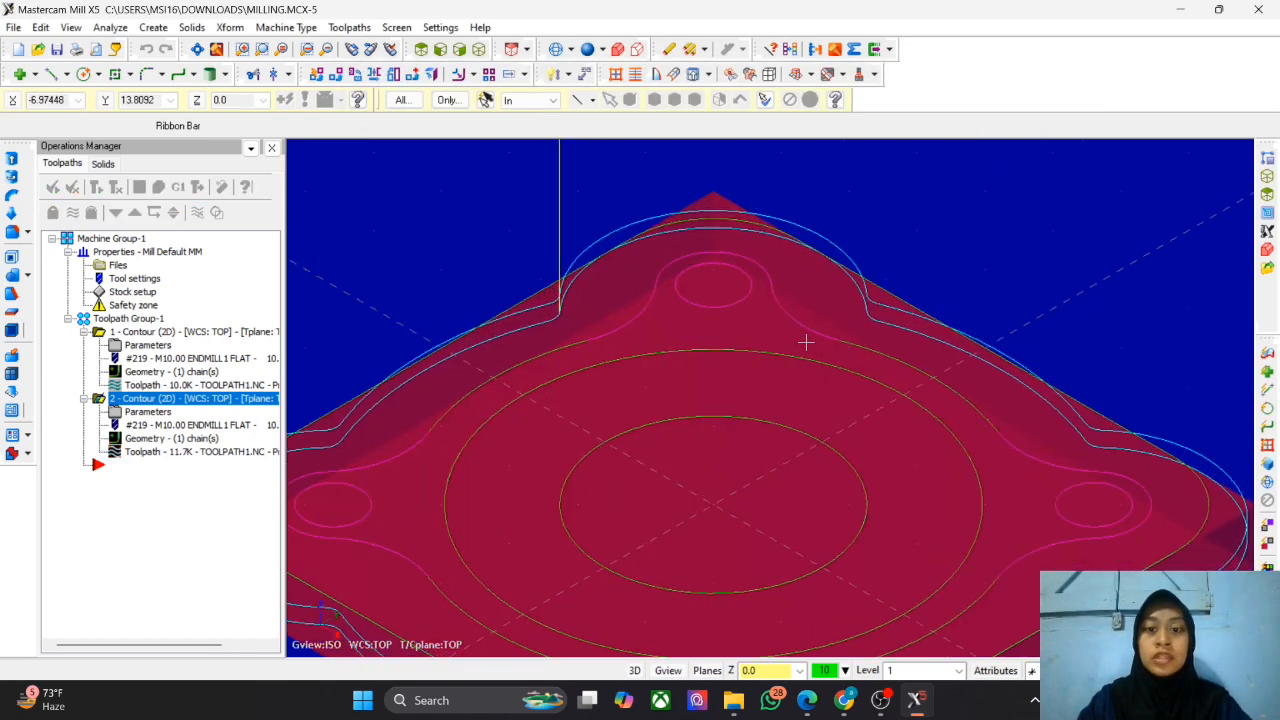
pyautogui.scroll(-5, 806, 342)
pyautogui.scroll(-3, 806, 342)
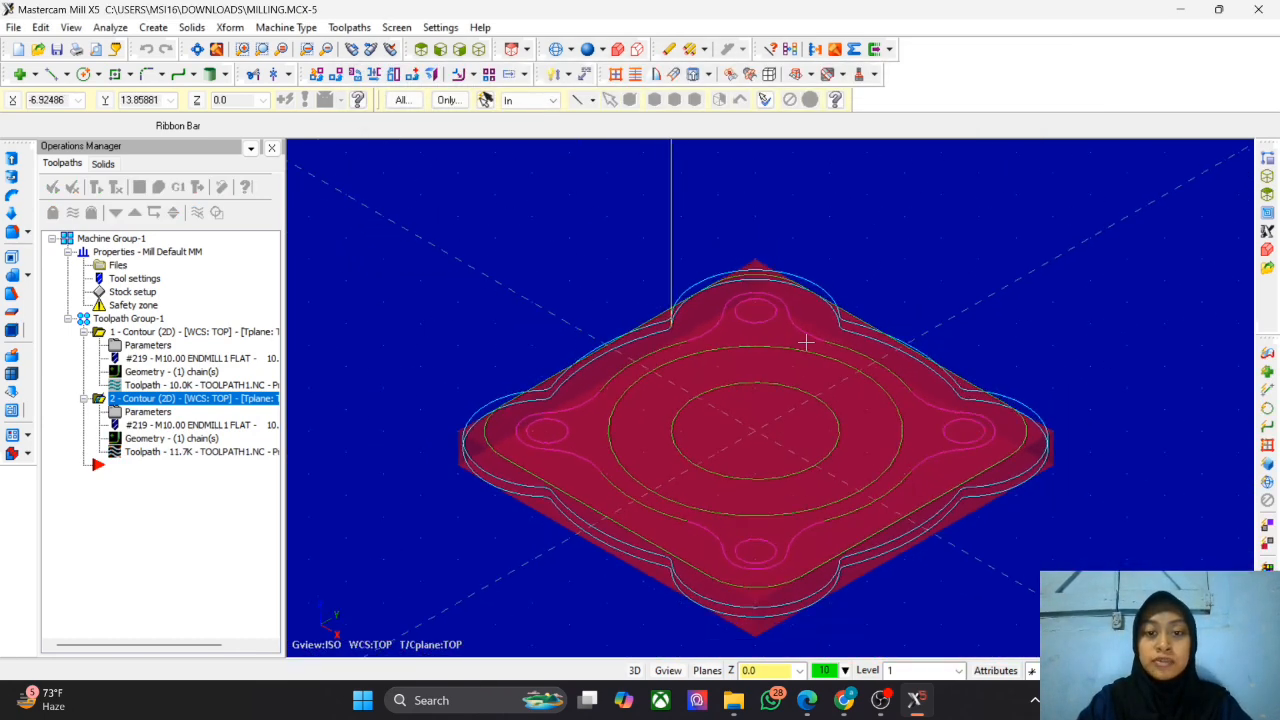
pyautogui.click(157, 187)
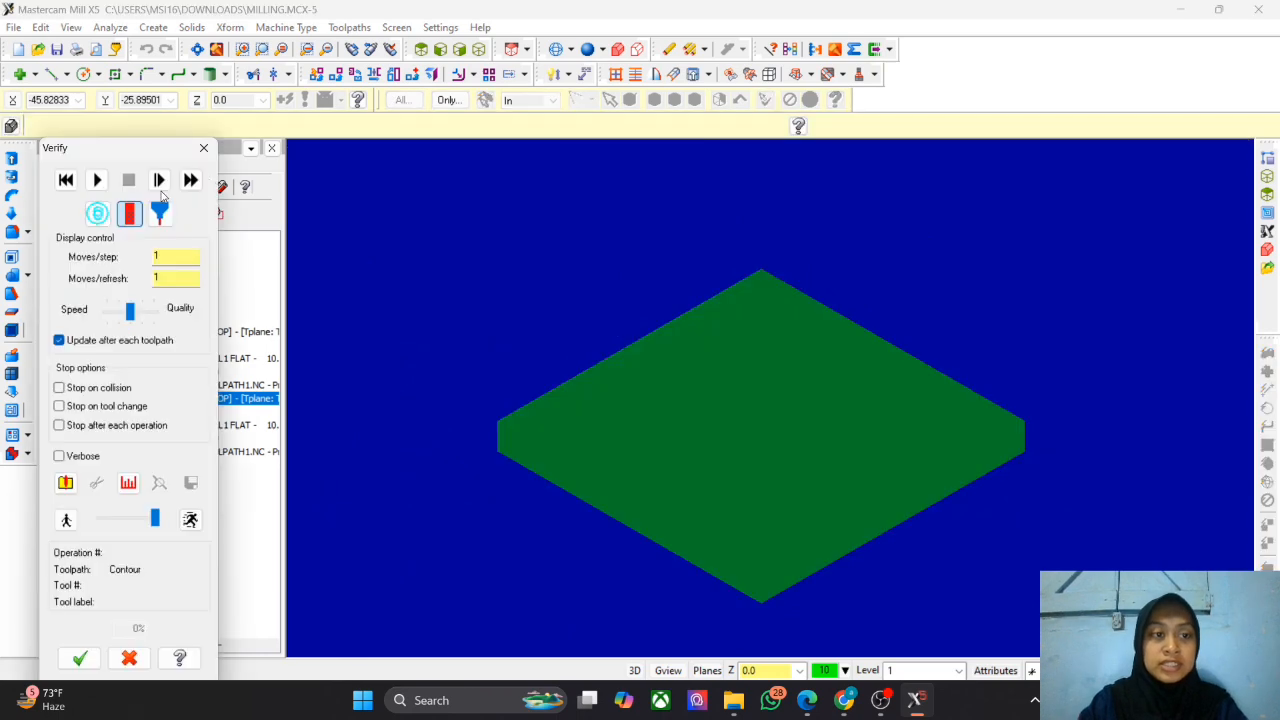
pyautogui.click(96, 180)
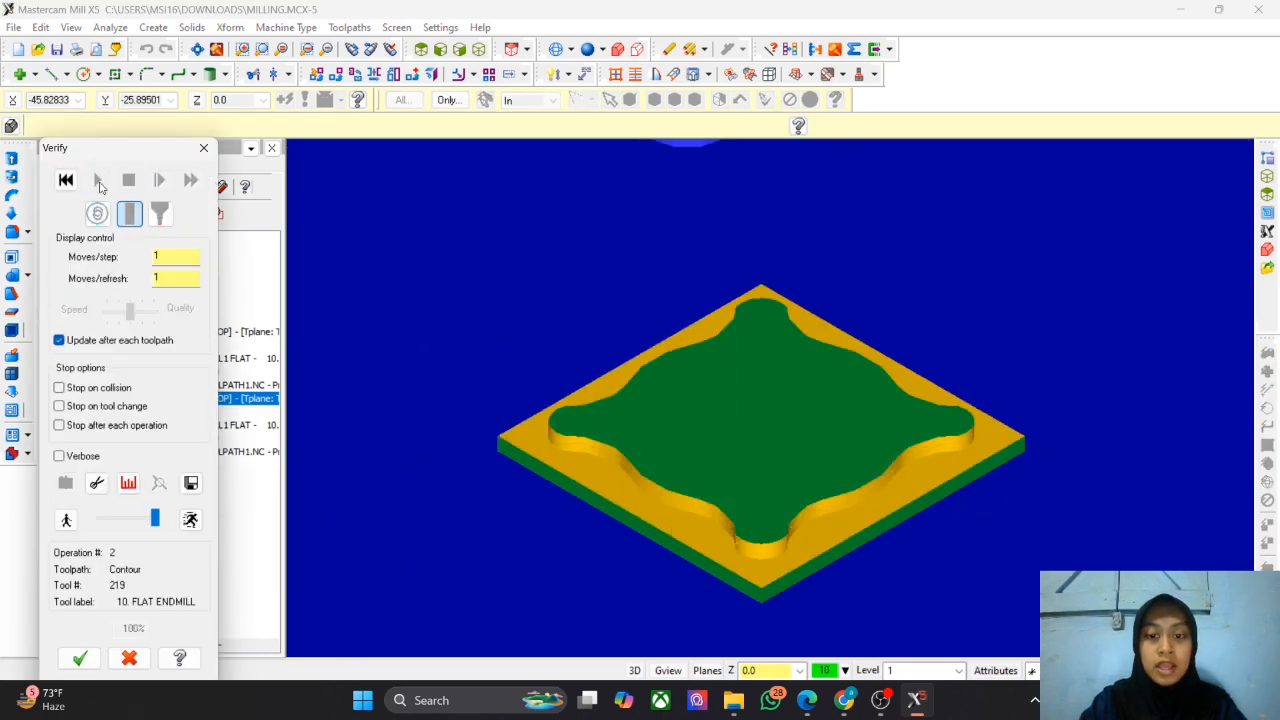
pyautogui.click(204, 150)
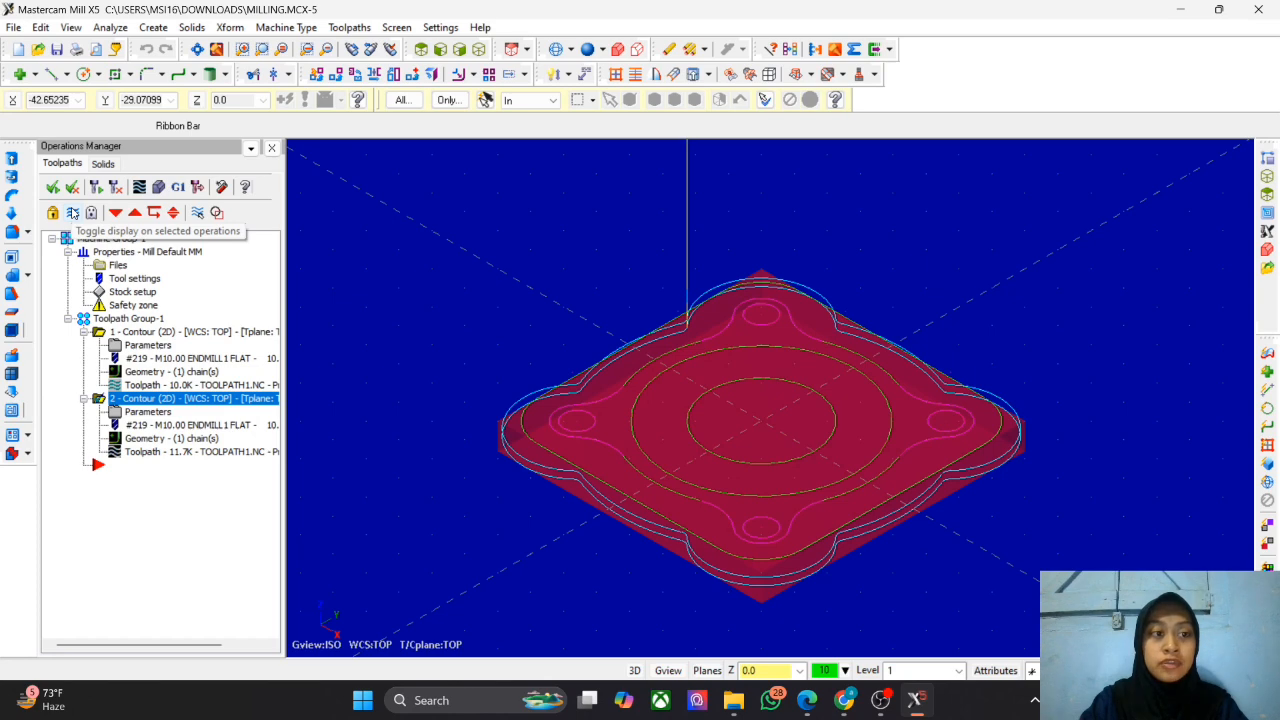
# Step: Hide the second contour's toolpath and start a pocket toolpath with the larger central circle as its chain
pyautogui.click(72, 213)
pyautogui.scroll(3, 838, 422)
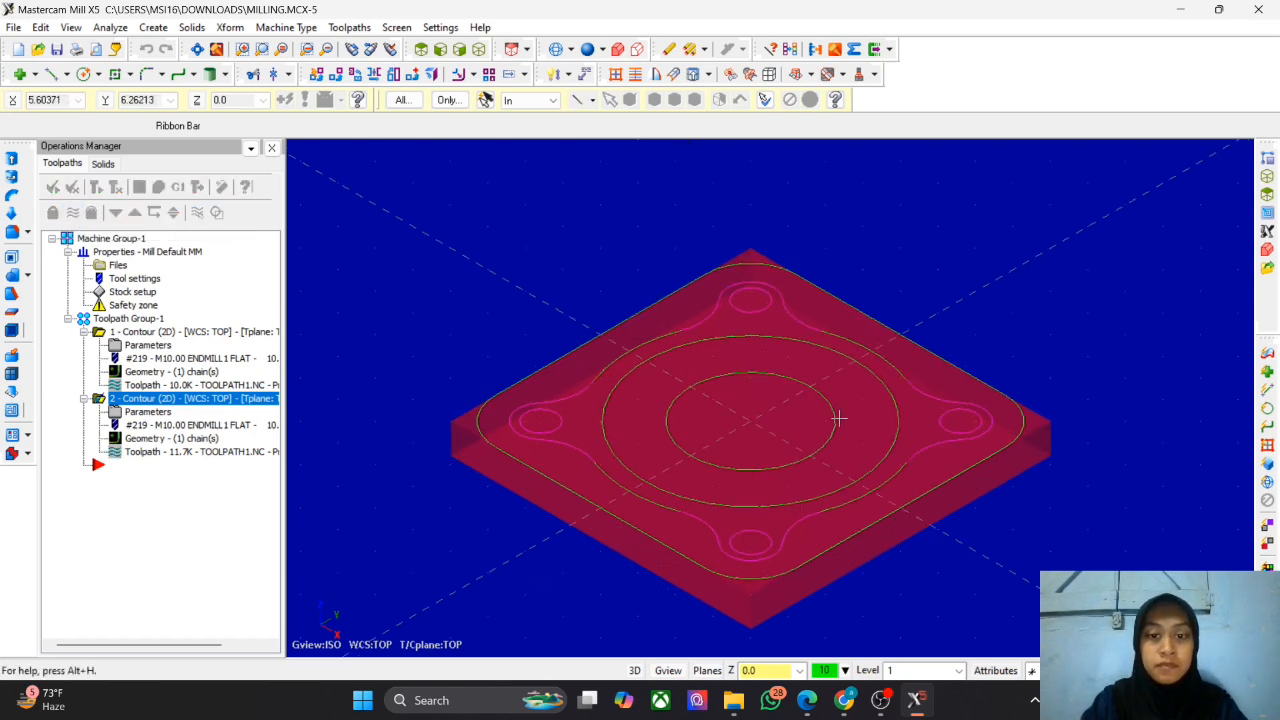
pyautogui.scroll(1, 838, 422)
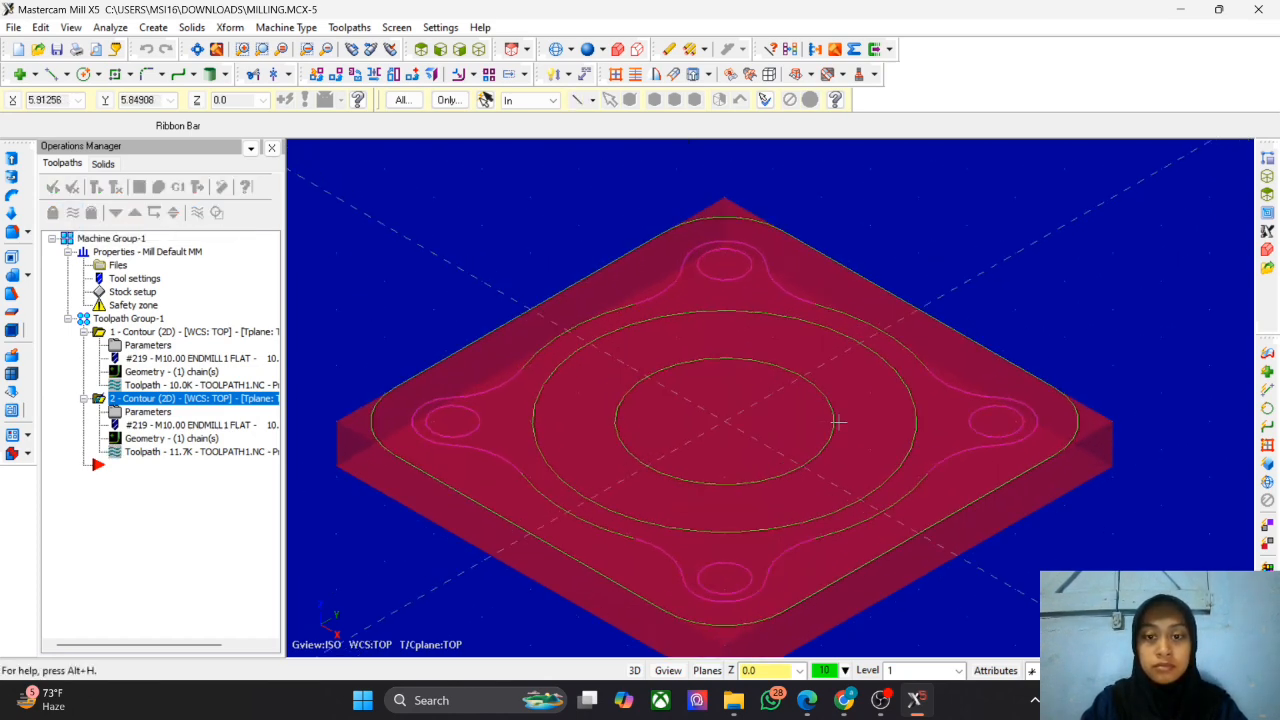
pyautogui.scroll(1, 838, 422)
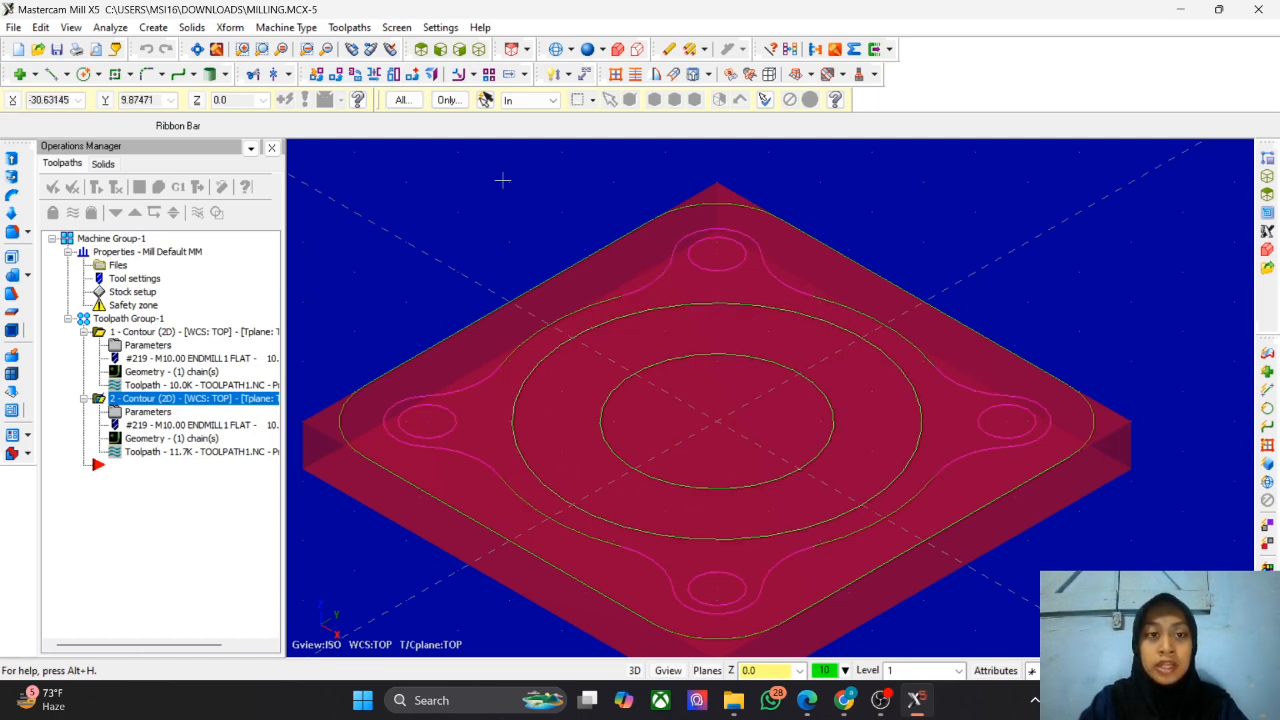
pyautogui.click(349, 27)
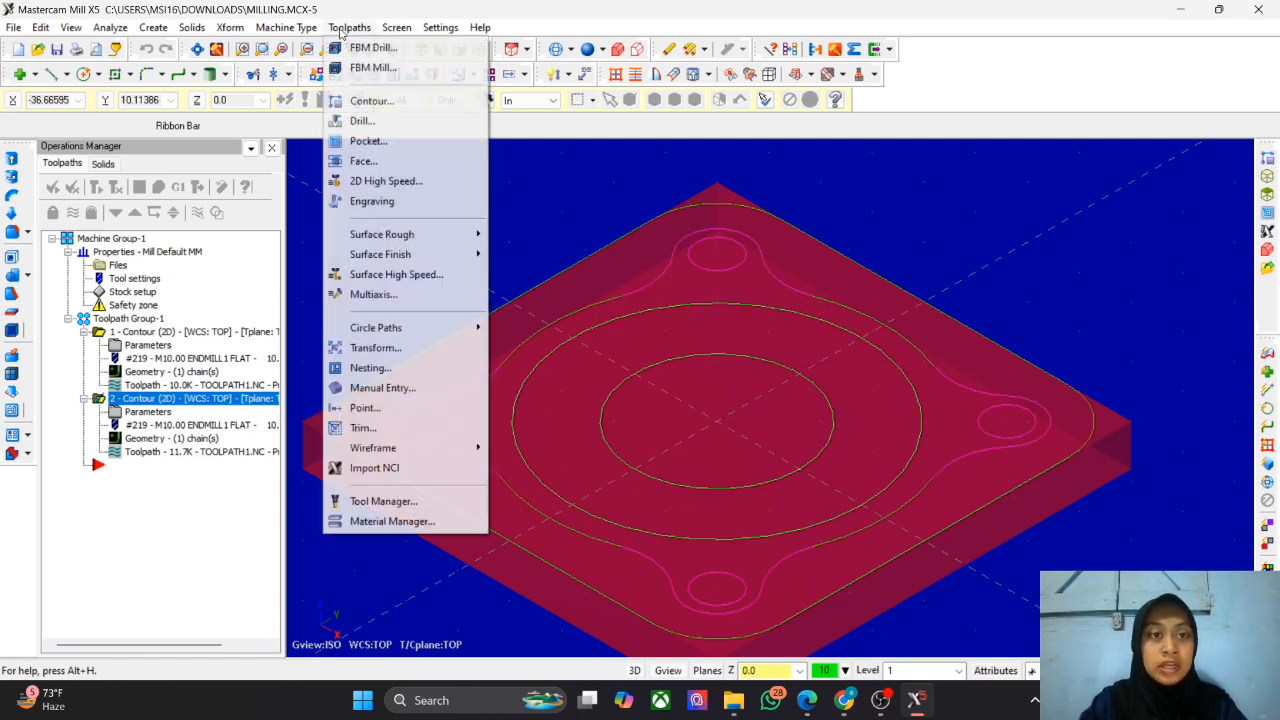
pyautogui.click(379, 143)
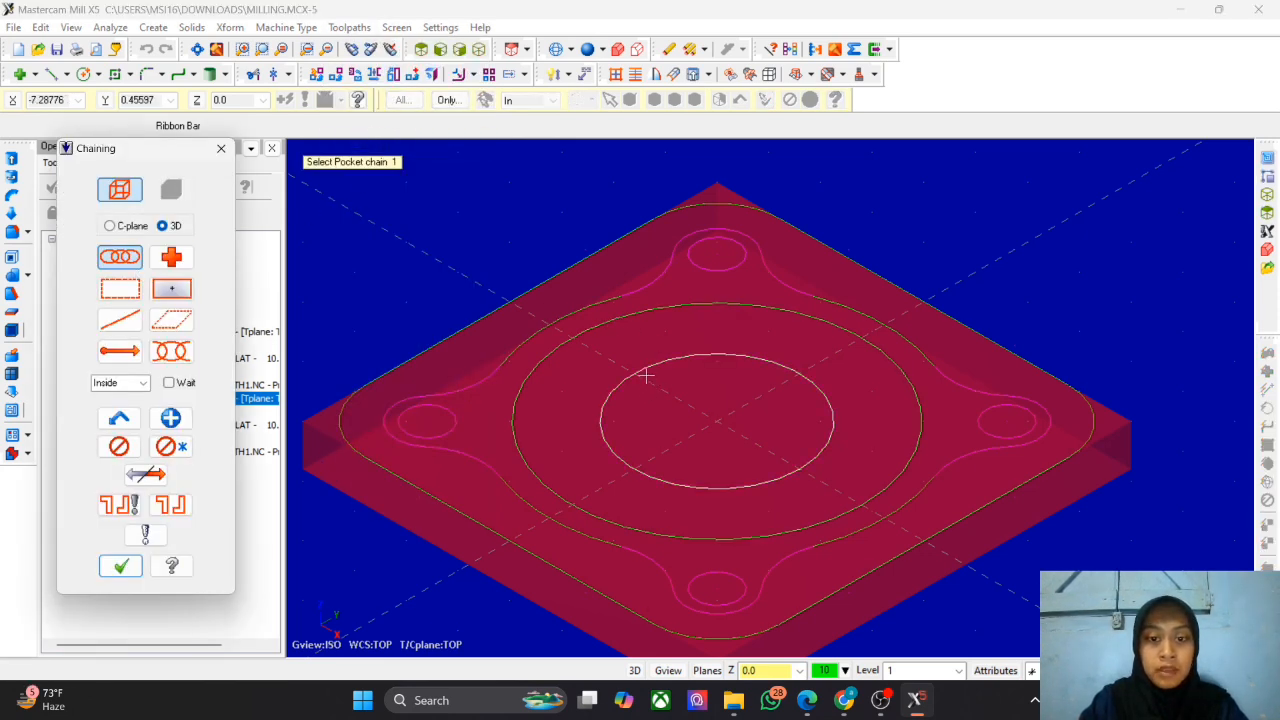
pyautogui.click(623, 318)
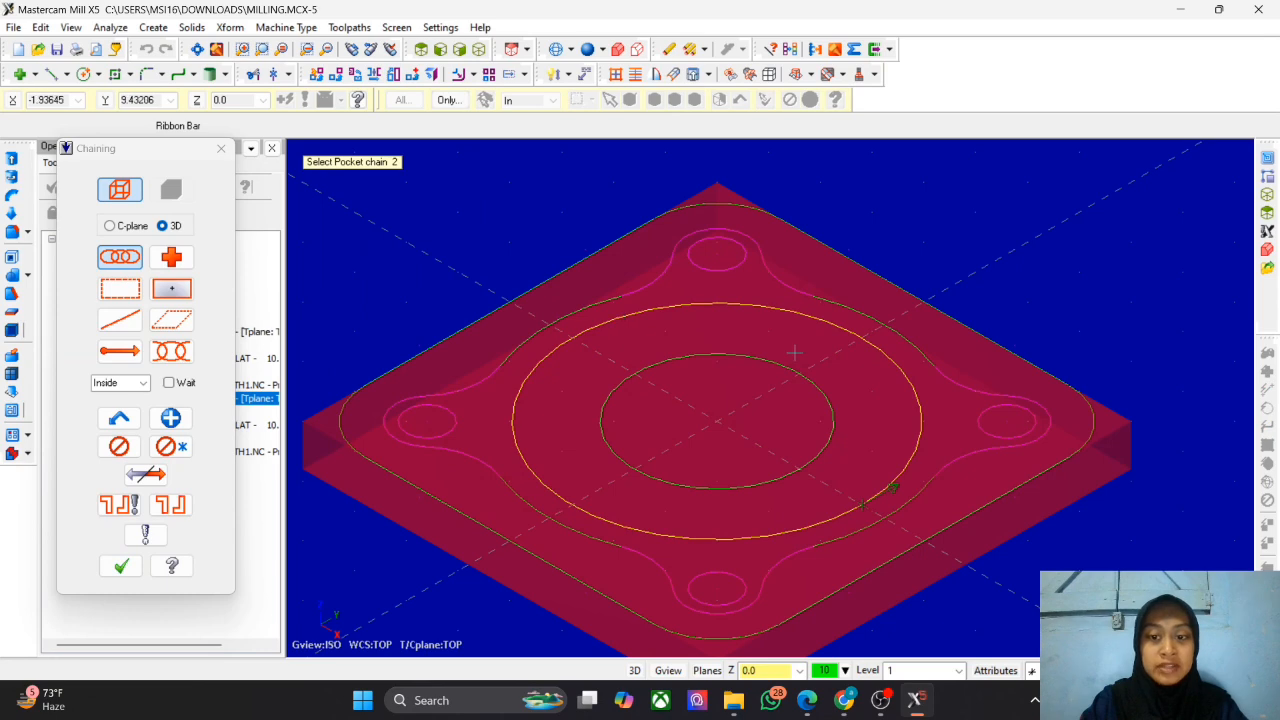
pyautogui.click(121, 566)
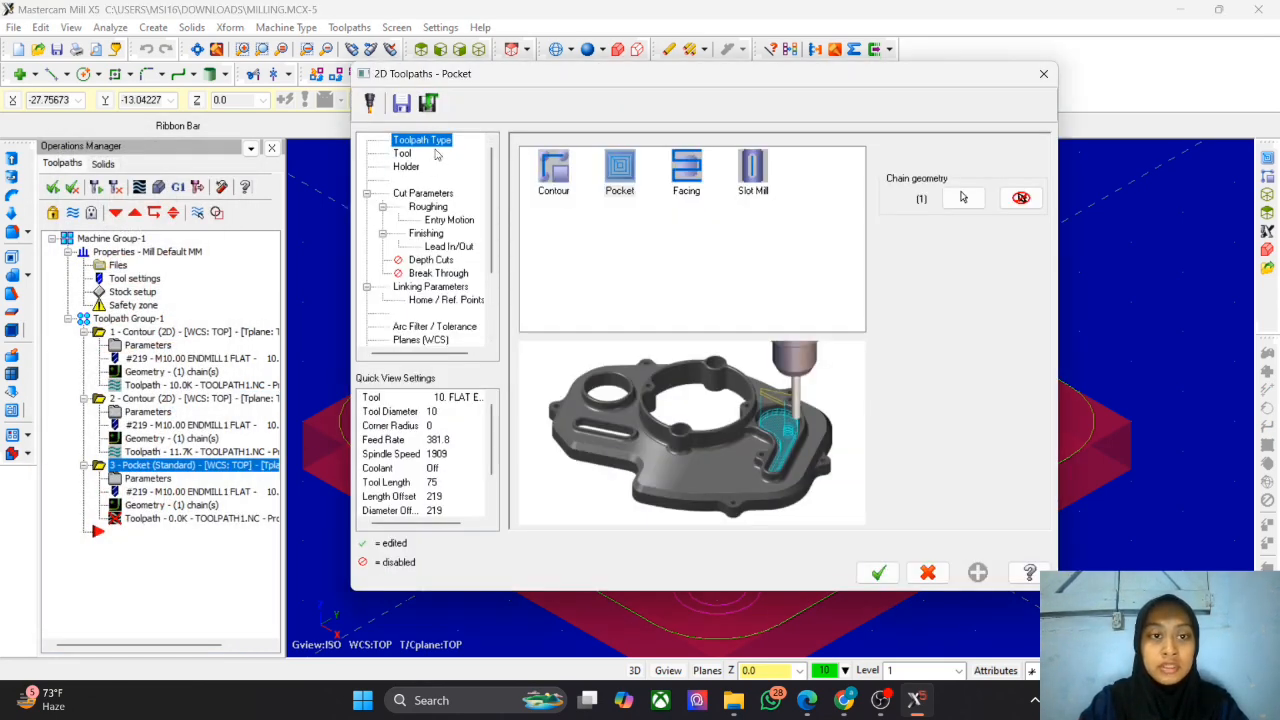
pyautogui.click(401, 154)
pyautogui.click(415, 205)
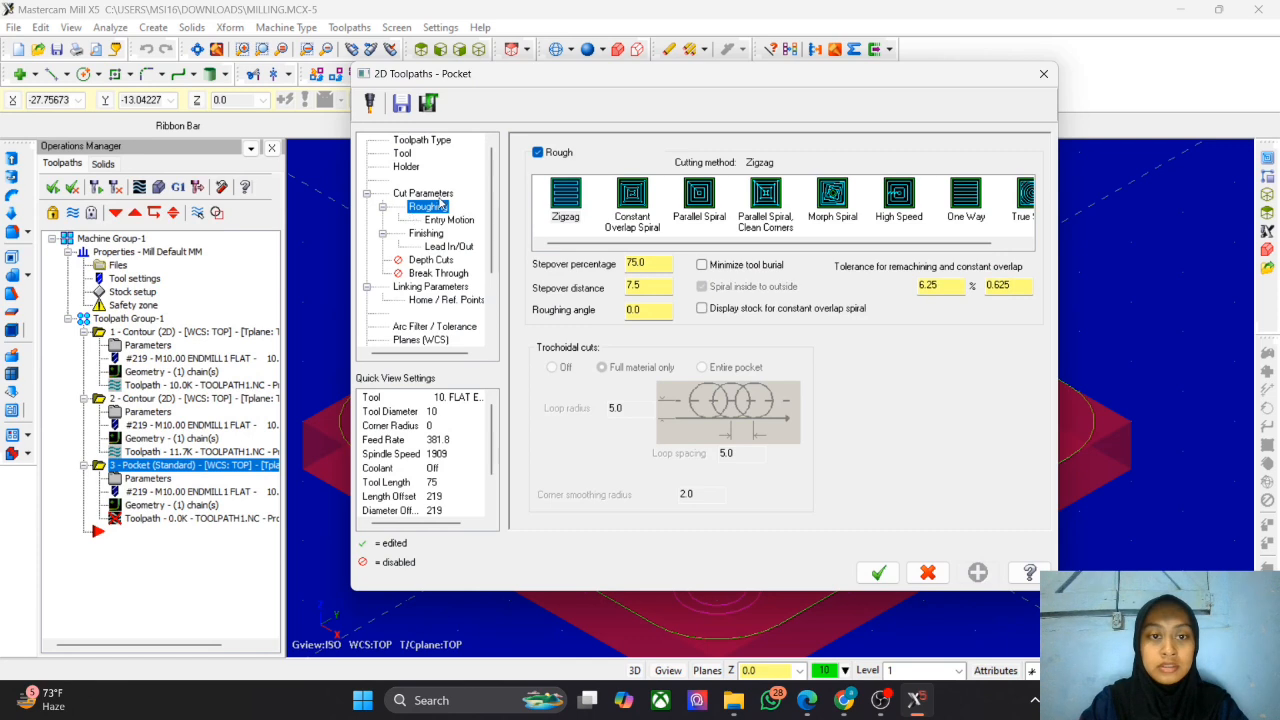
pyautogui.click(402, 153)
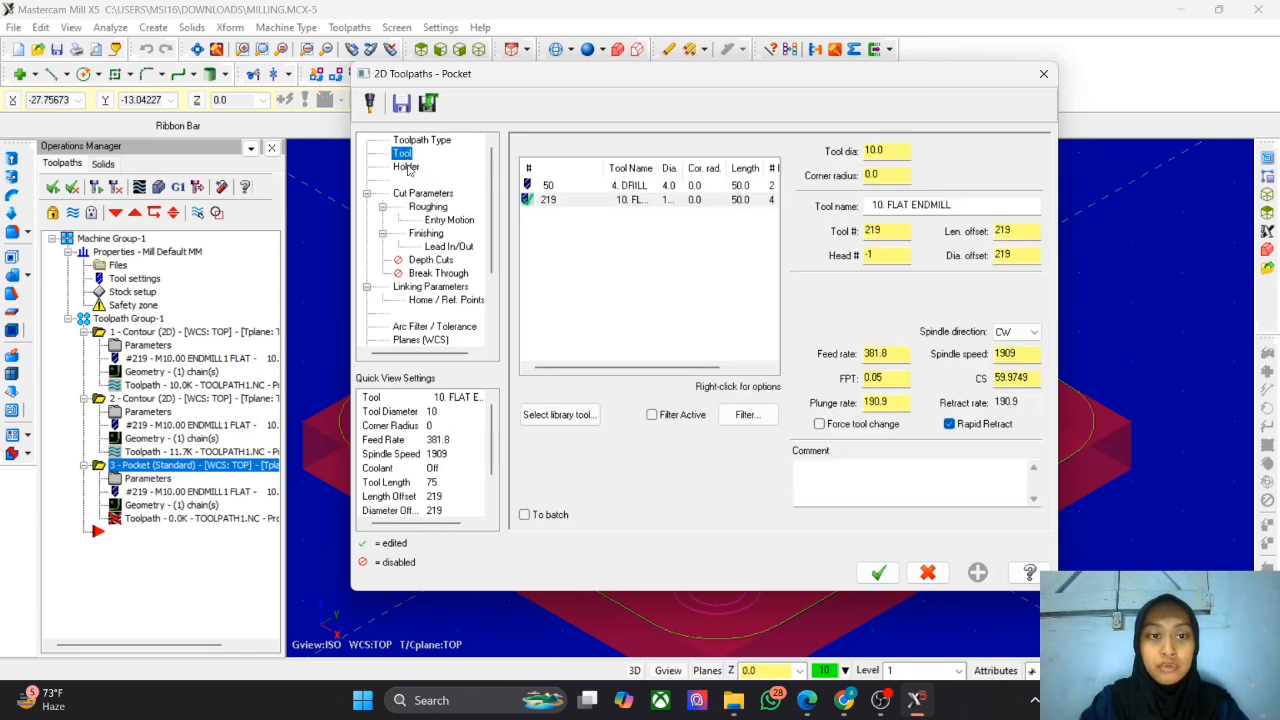
pyautogui.click(596, 201)
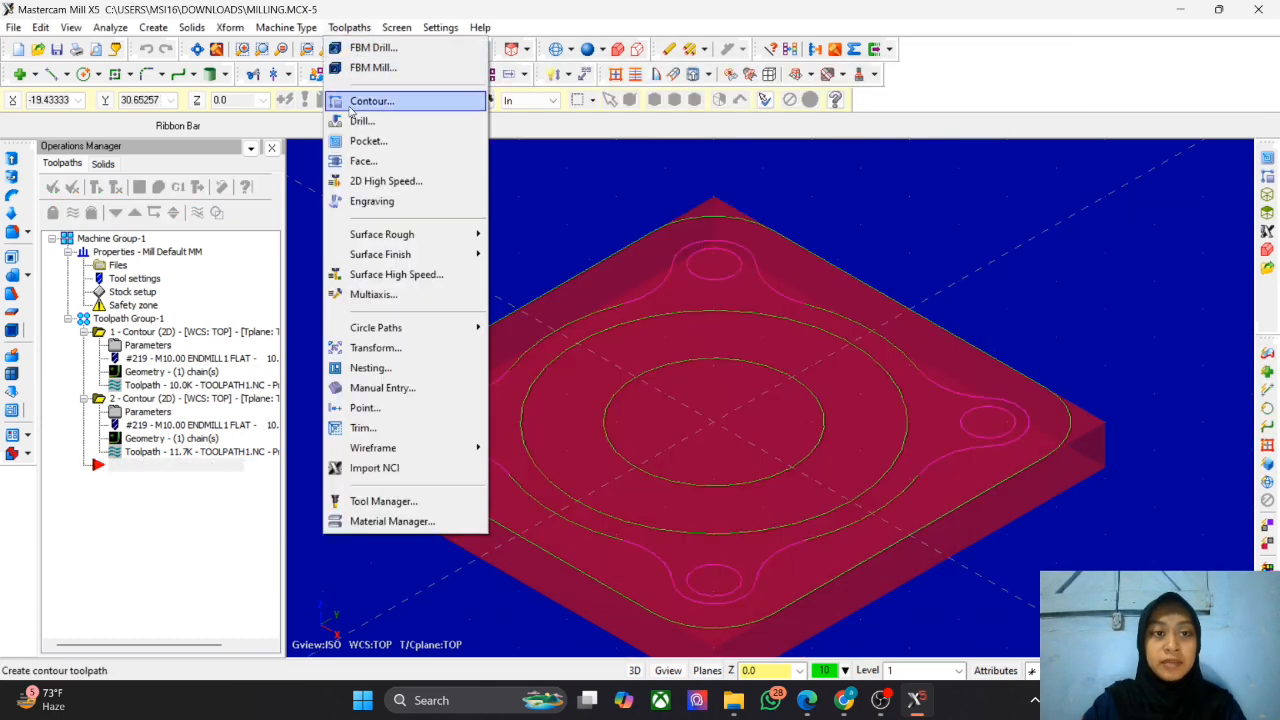
# Step: Start a pocket toolpath again with the larger central circle as its only chain
pyautogui.click(375, 138)
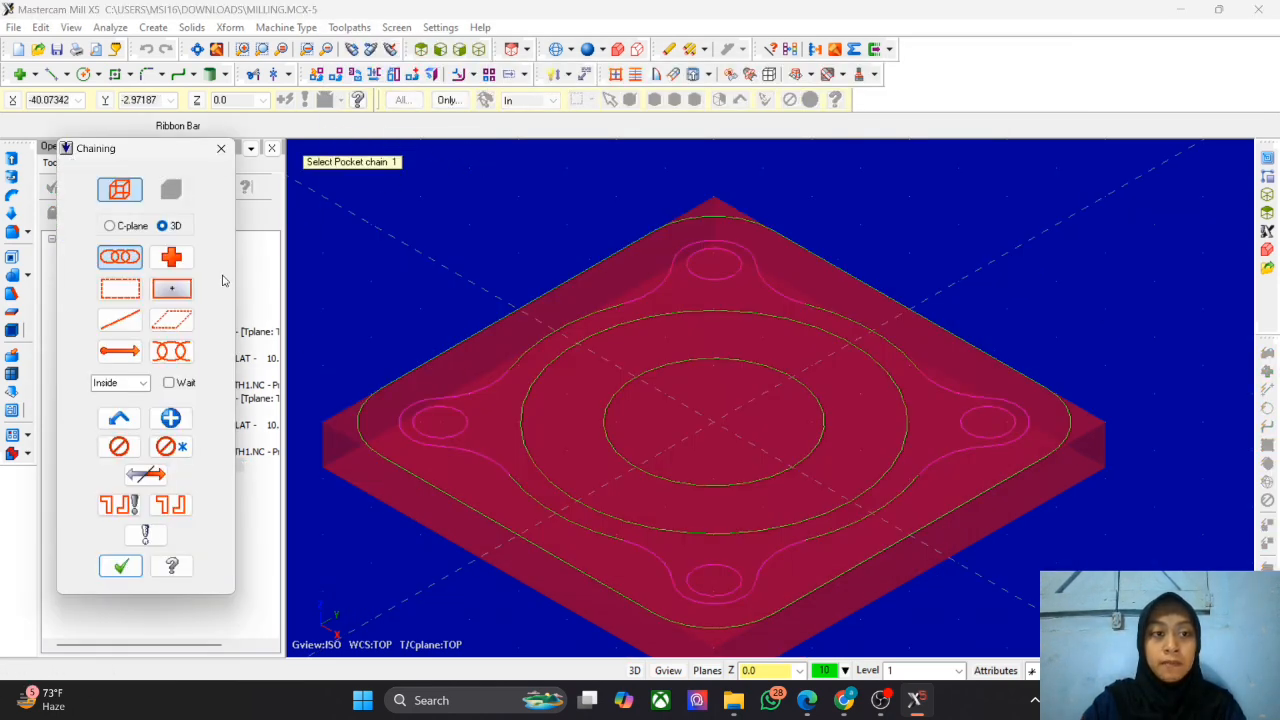
pyautogui.click(557, 349)
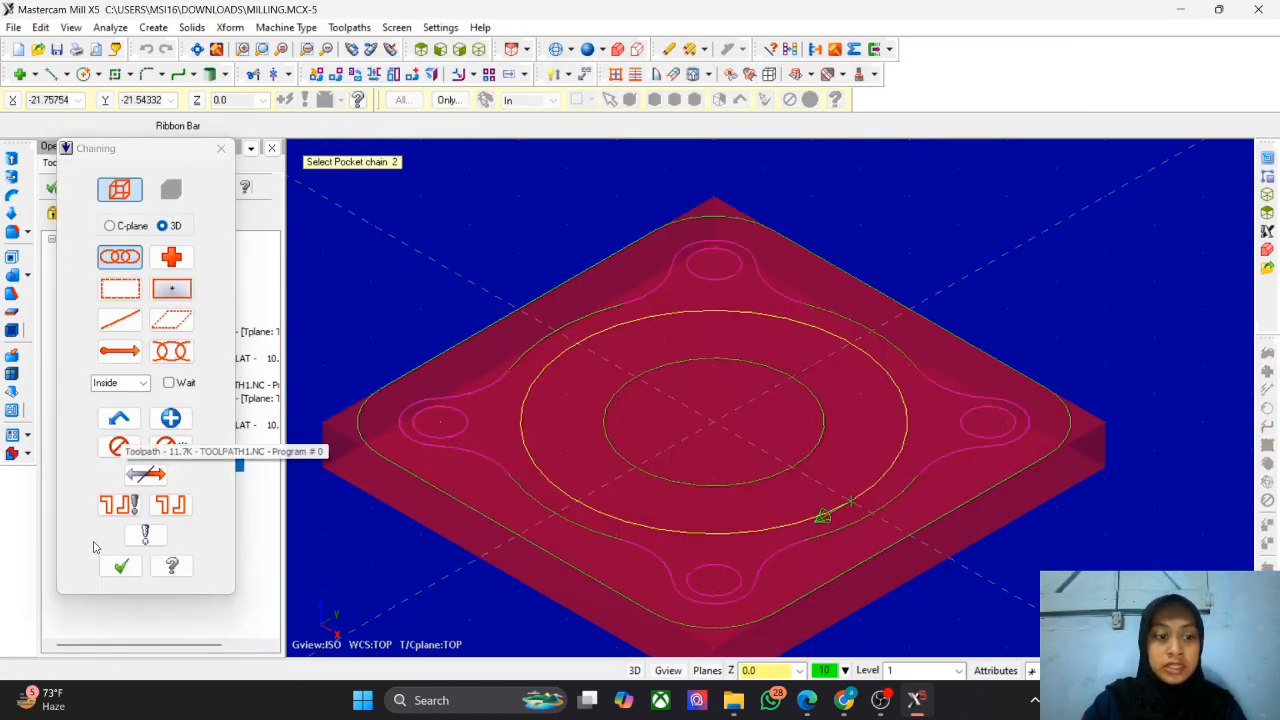
pyautogui.click(120, 566)
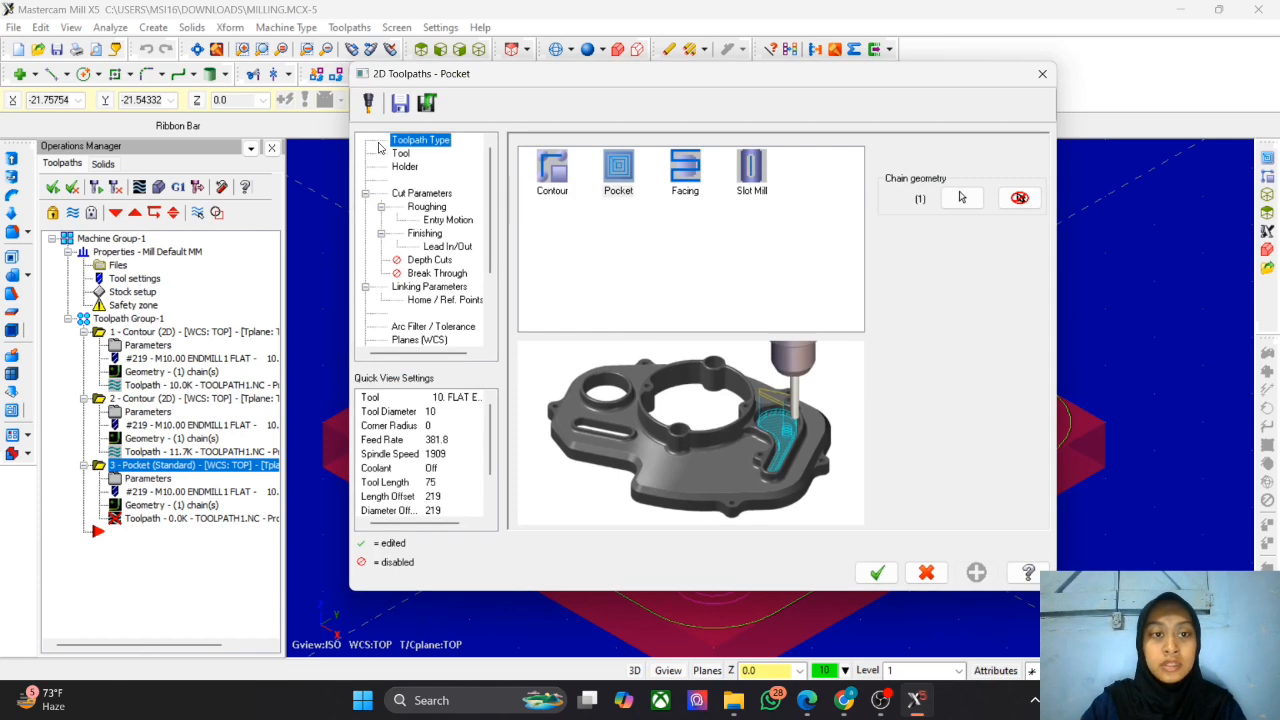
# Step: Set the larger pocket's roughing cutting method to Parallel Spiral and its entry motion to Ramp
pyautogui.click(401, 153)
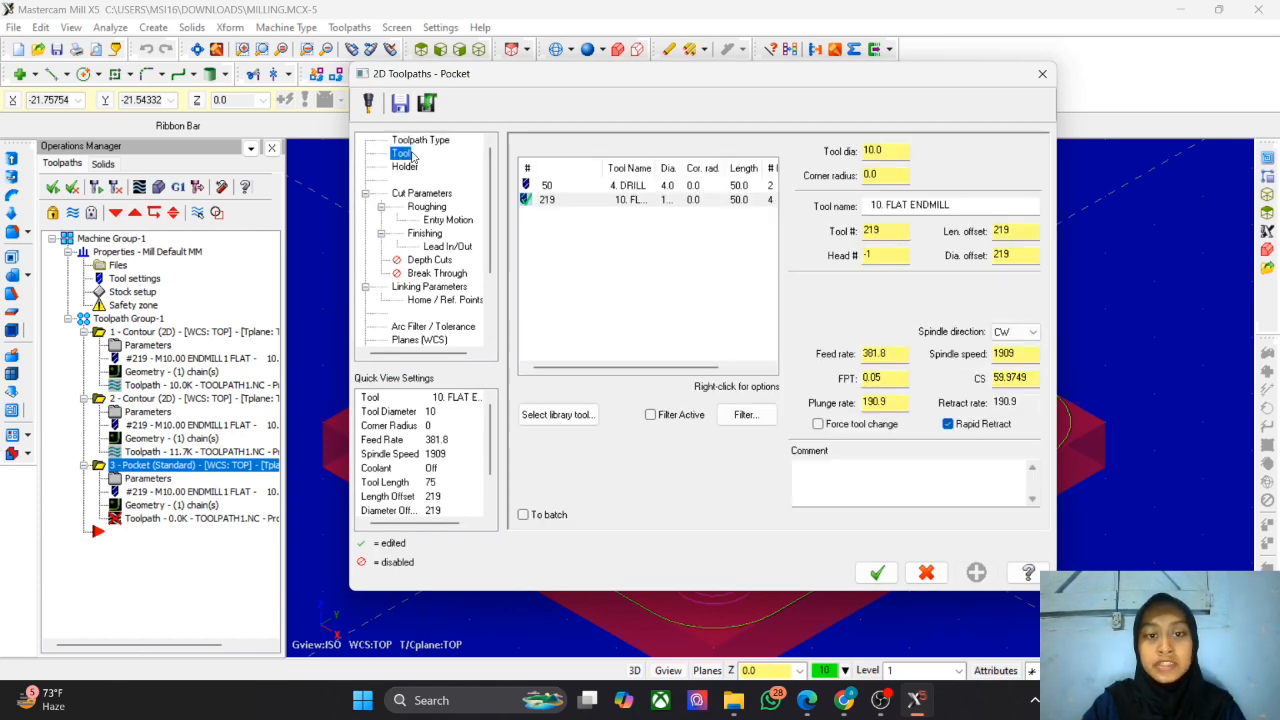
pyautogui.click(421, 193)
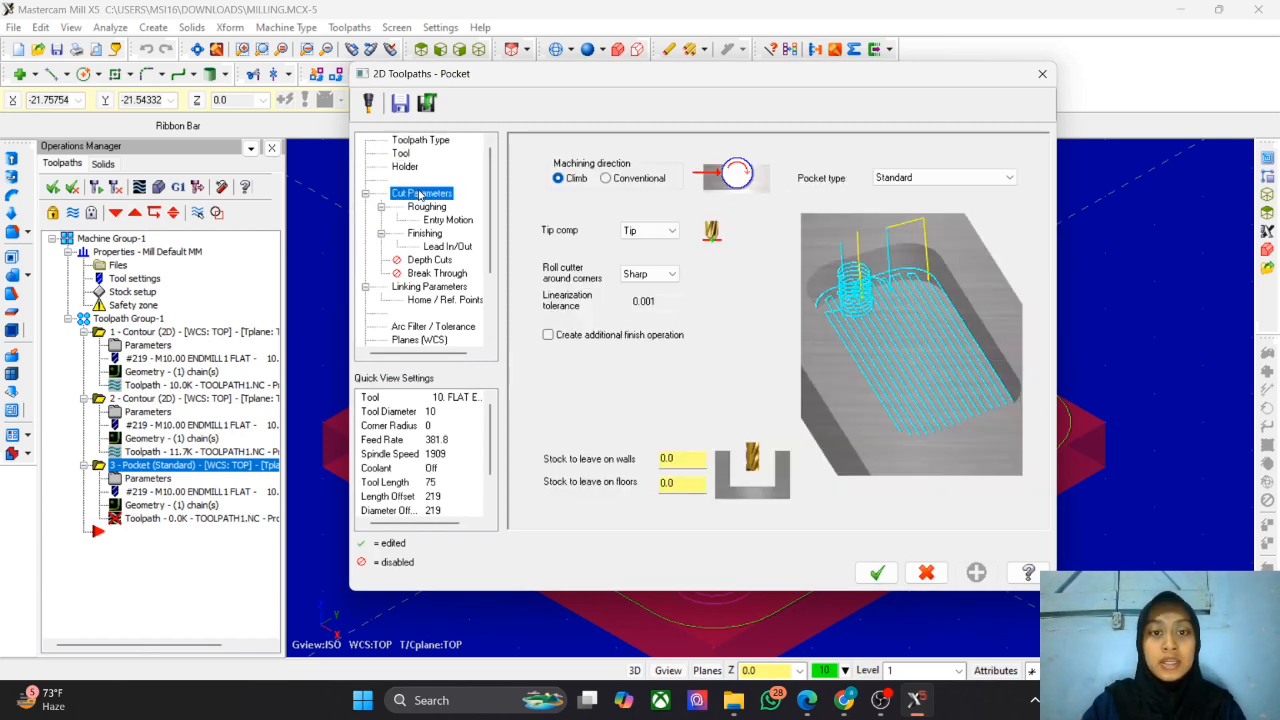
pyautogui.click(427, 207)
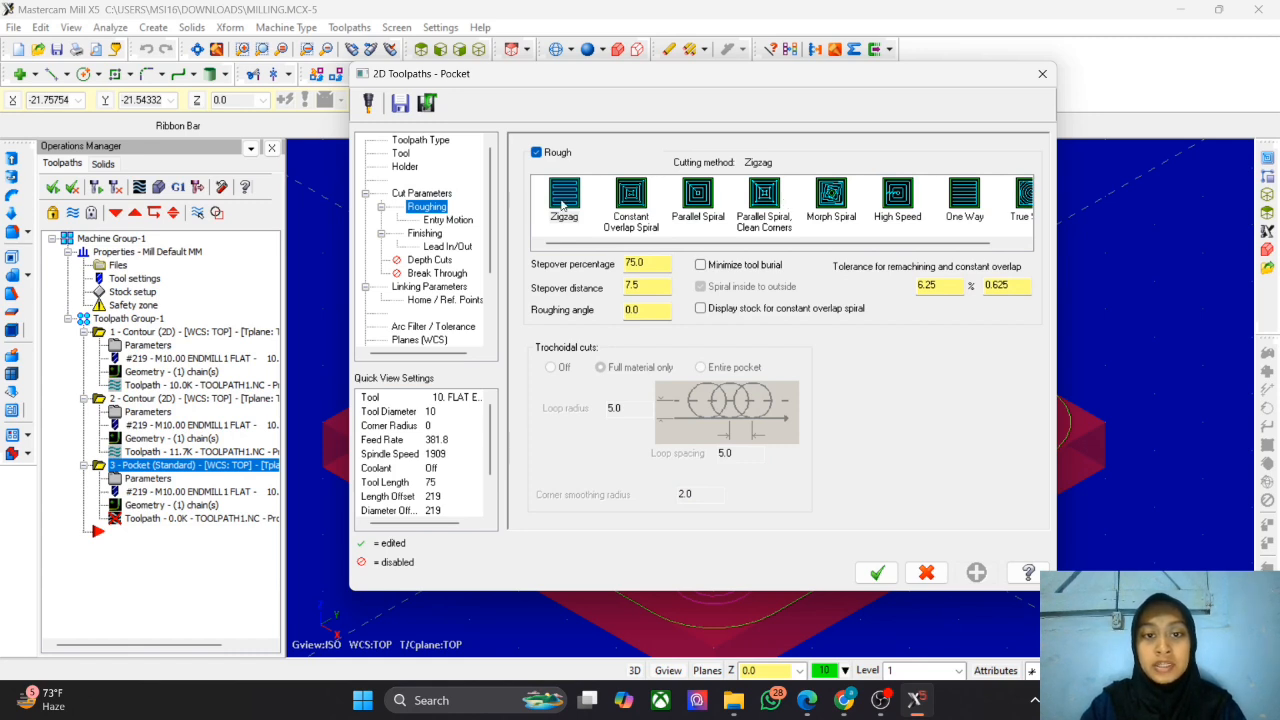
pyautogui.click(703, 198)
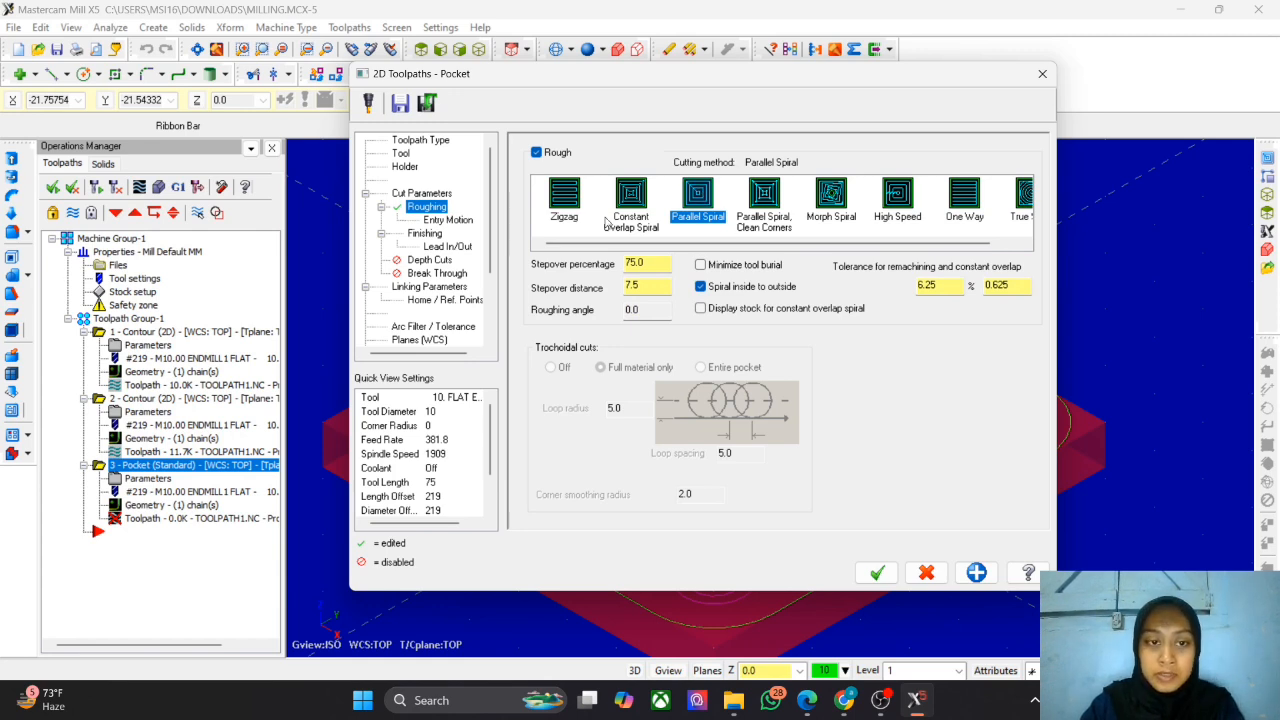
pyautogui.click(446, 221)
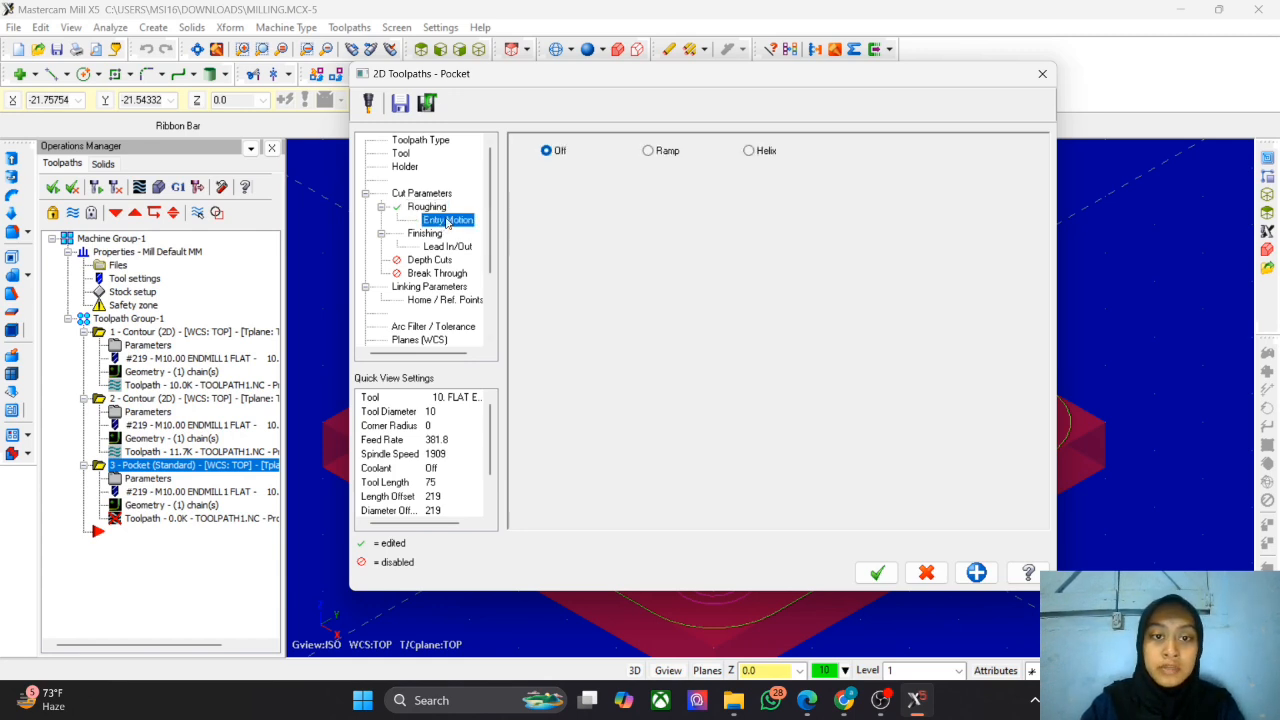
pyautogui.click(662, 156)
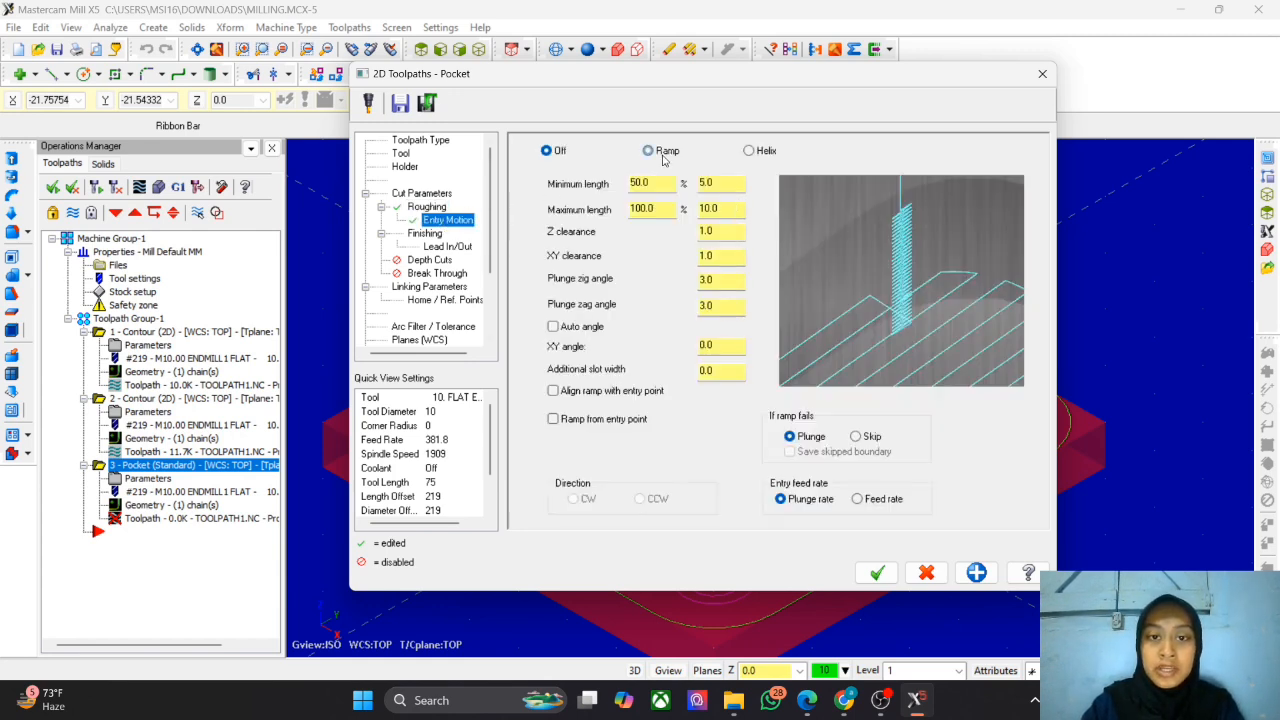
# Step: Enable depth cuts for the larger pocket with a max rough step of 2 and a finish step of 0.2
pyautogui.click(440, 260)
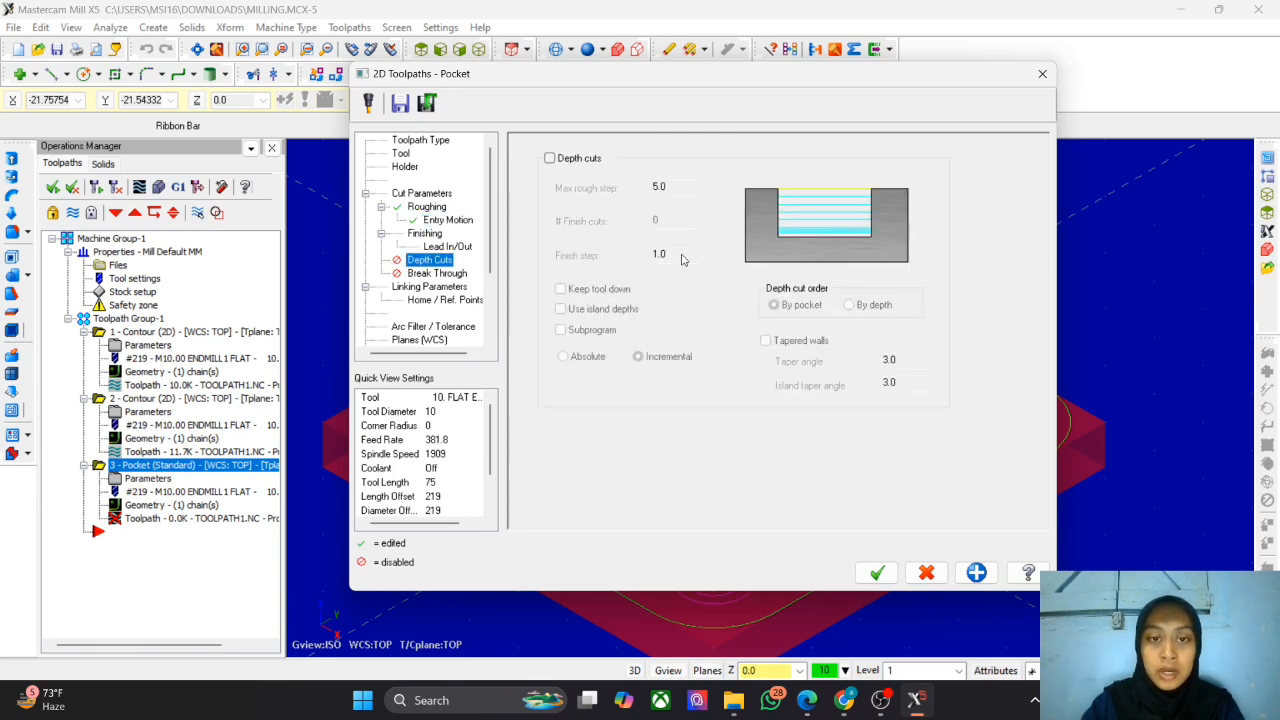
pyautogui.click(595, 159)
pyautogui.doubleClick(675, 189)
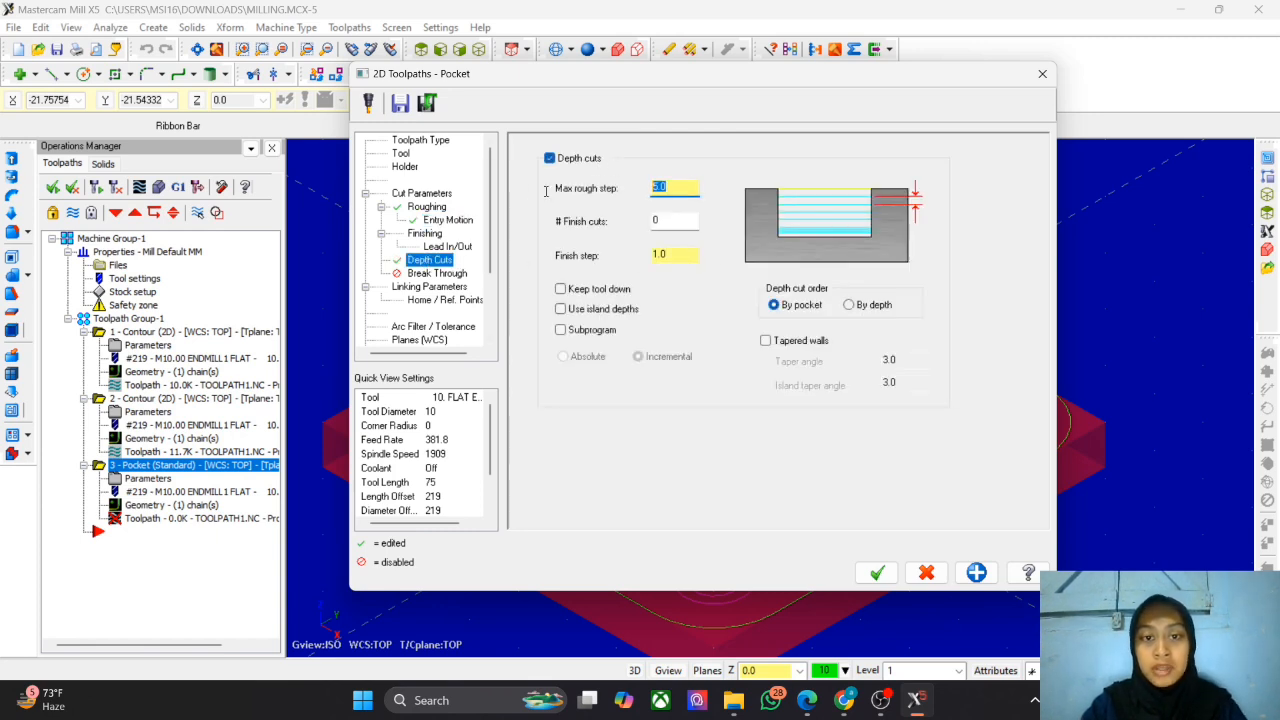
pyautogui.write('2')
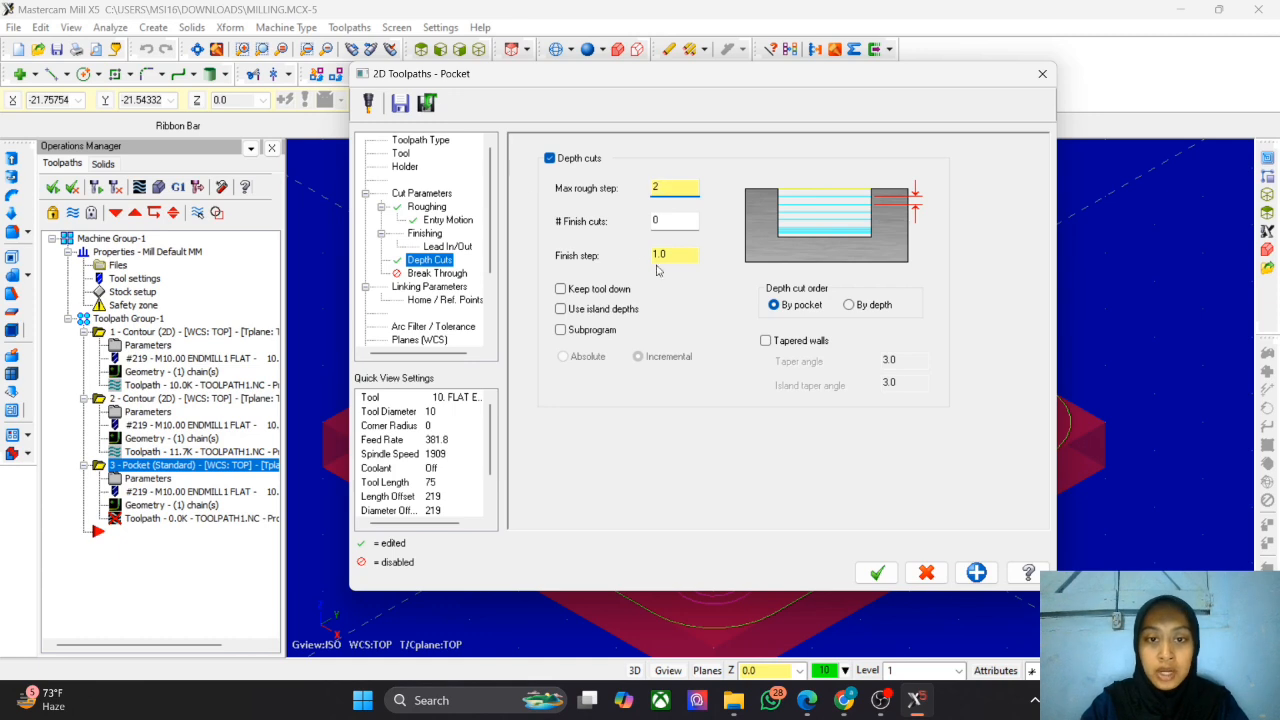
pyautogui.moveTo(683, 251); pyautogui.dragTo(521, 261)
pyautogui.write('0.2')
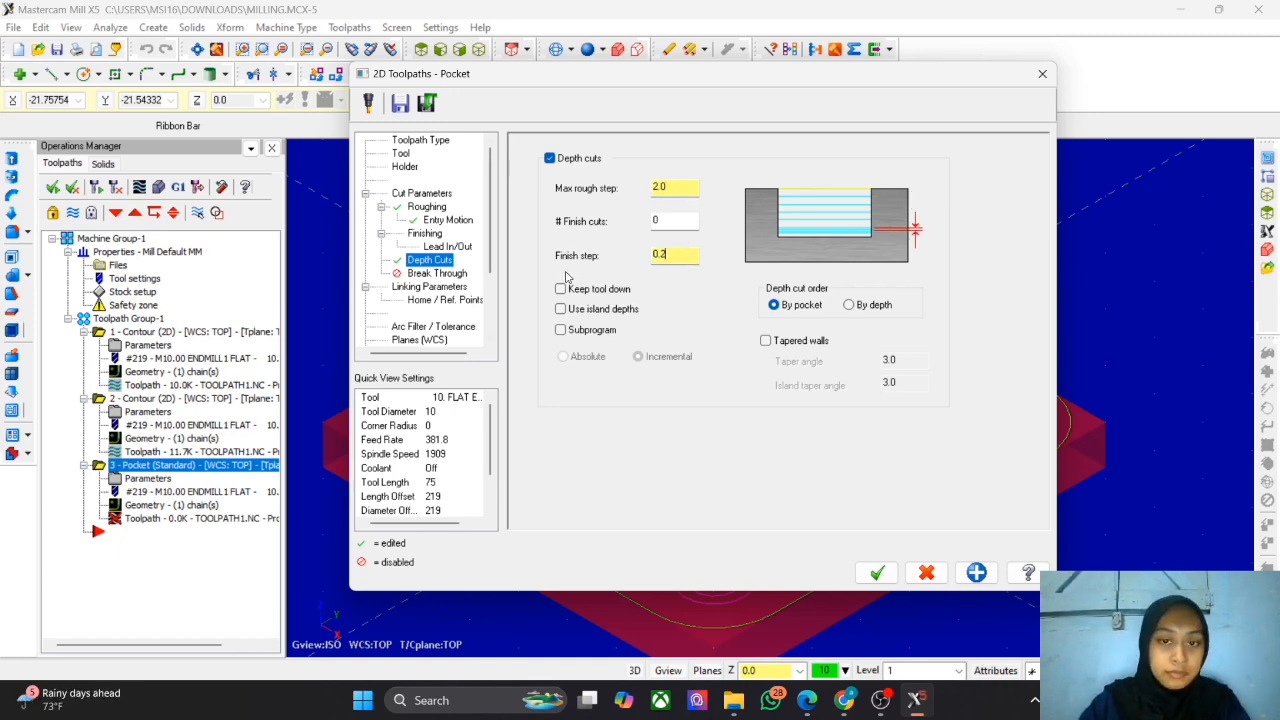
# Step: Set the larger pocket's absolute top of stock to 0.2 and incremental depth to -2, and generate the toolpath
pyautogui.click(449, 273)
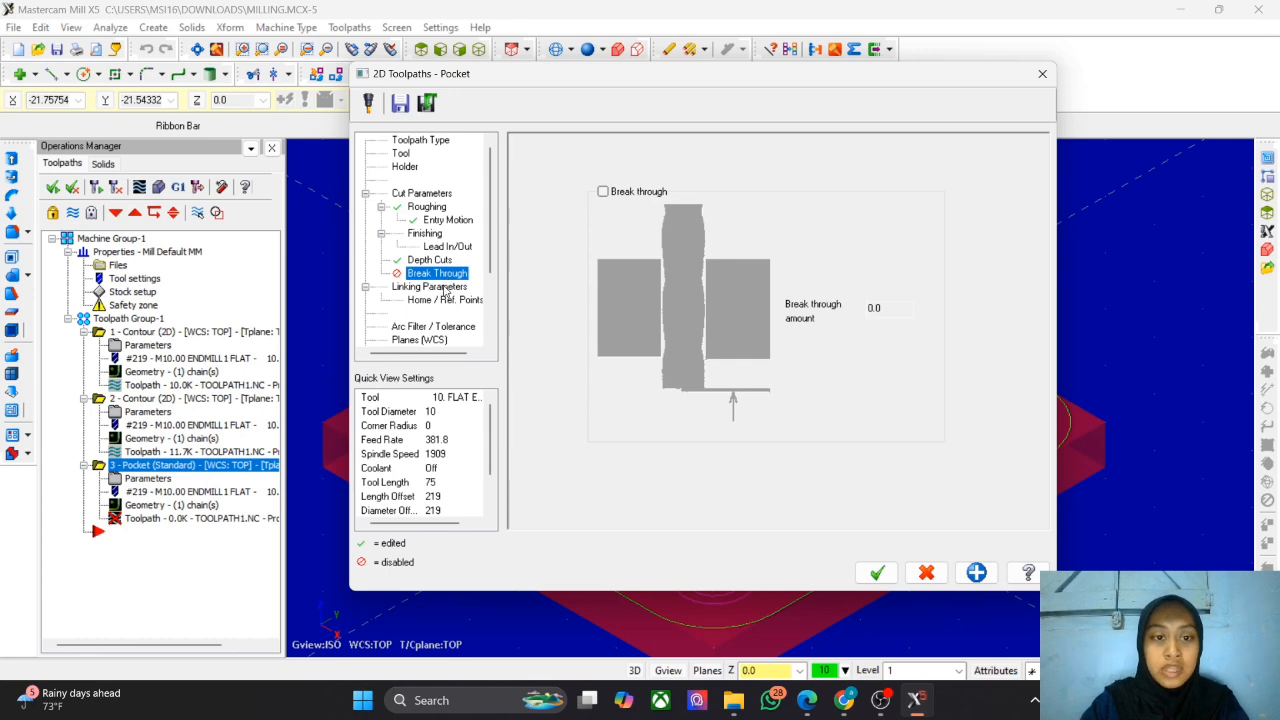
pyautogui.click(446, 287)
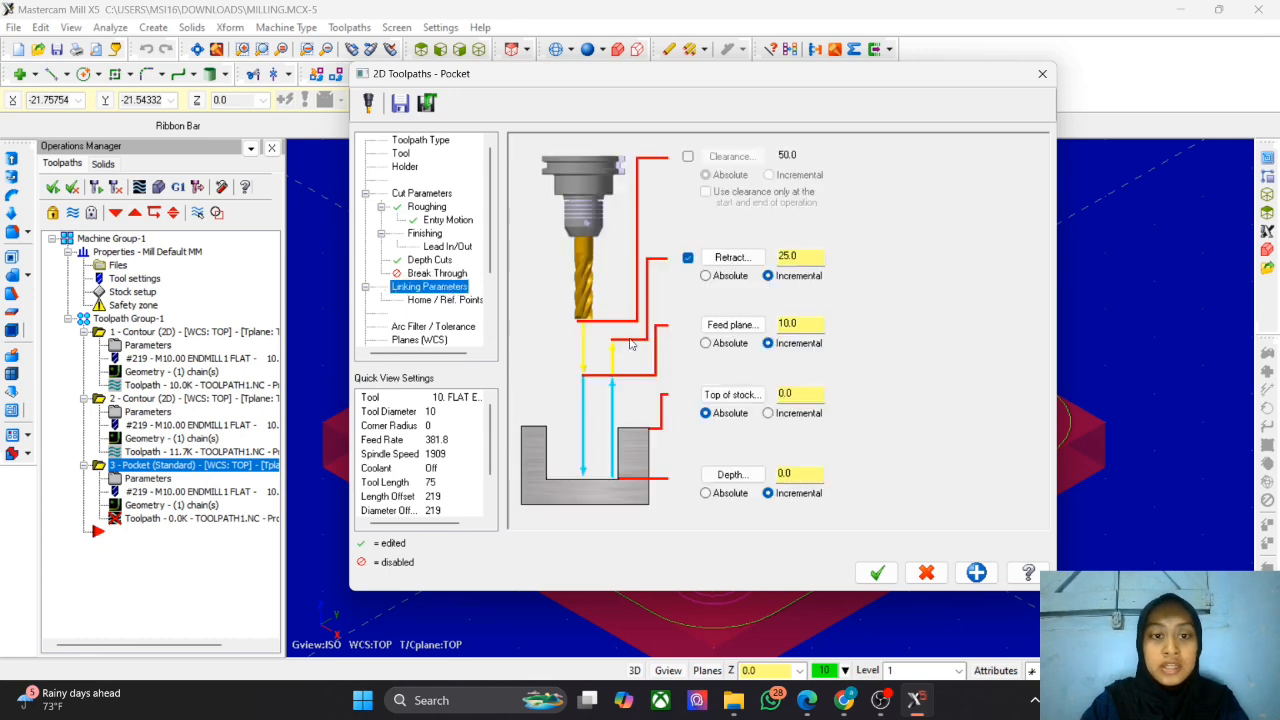
pyautogui.doubleClick(785, 394)
pyautogui.write('0')
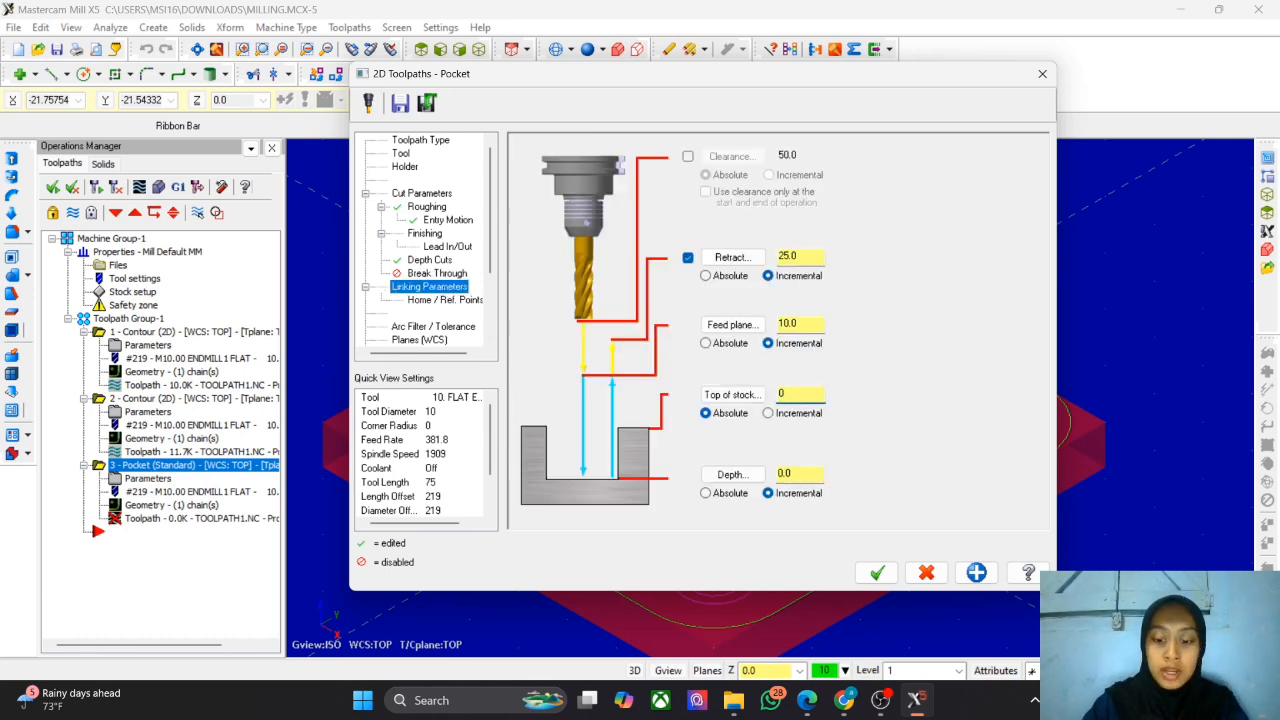
pyautogui.doubleClick(801, 470)
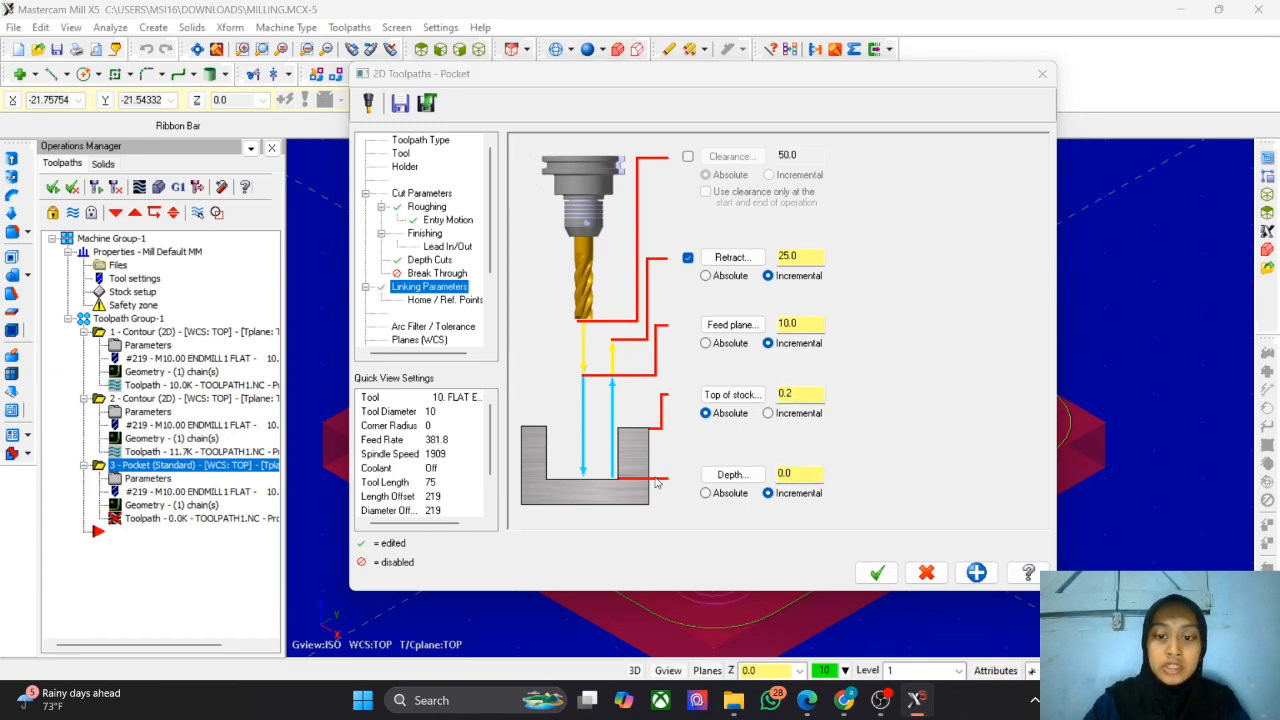
pyautogui.click(700, 480)
pyautogui.press('BackSpace')
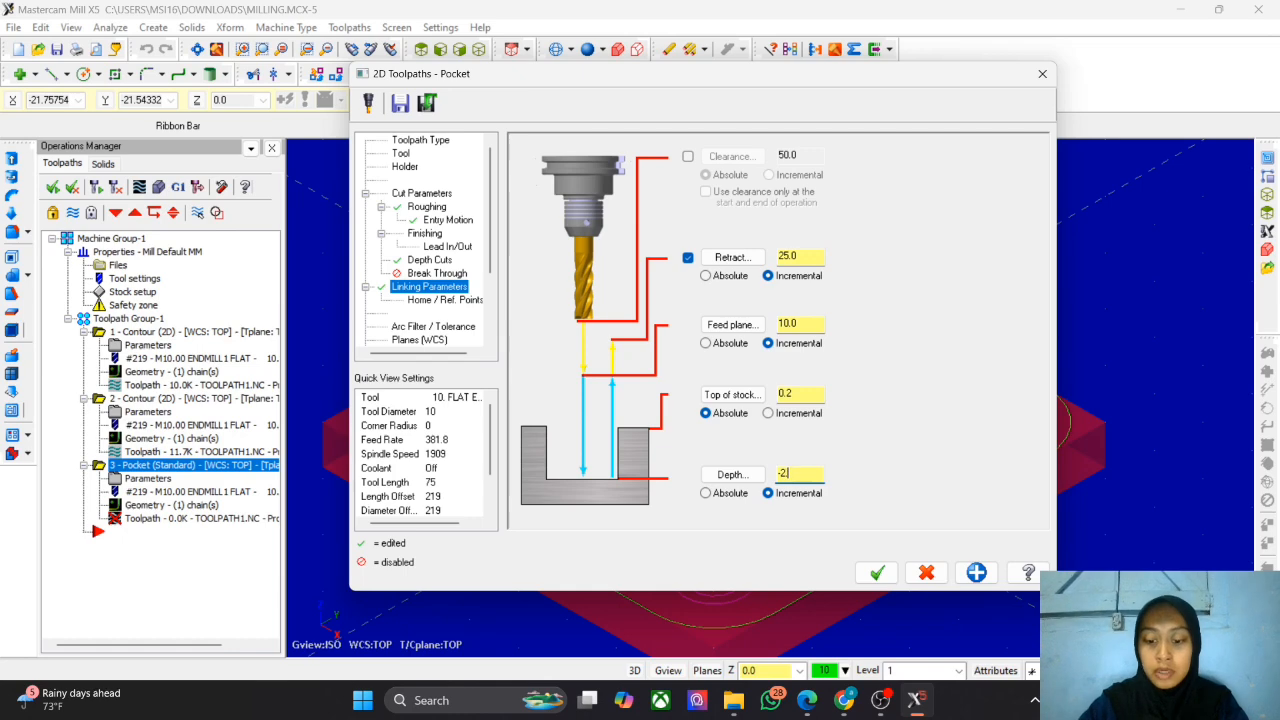
pyautogui.click(877, 572)
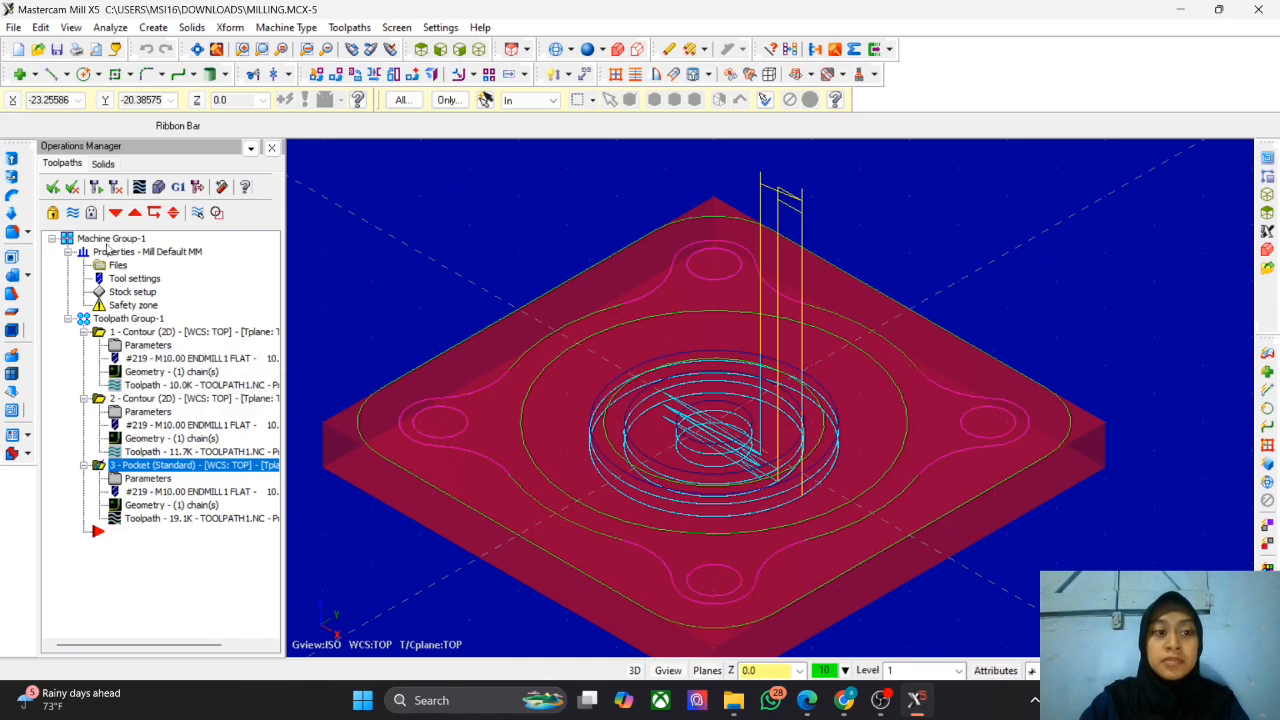
# Step: Run the Verify simulation of the larger central circle's pocket toolpath, then close it
pyautogui.click(158, 188)
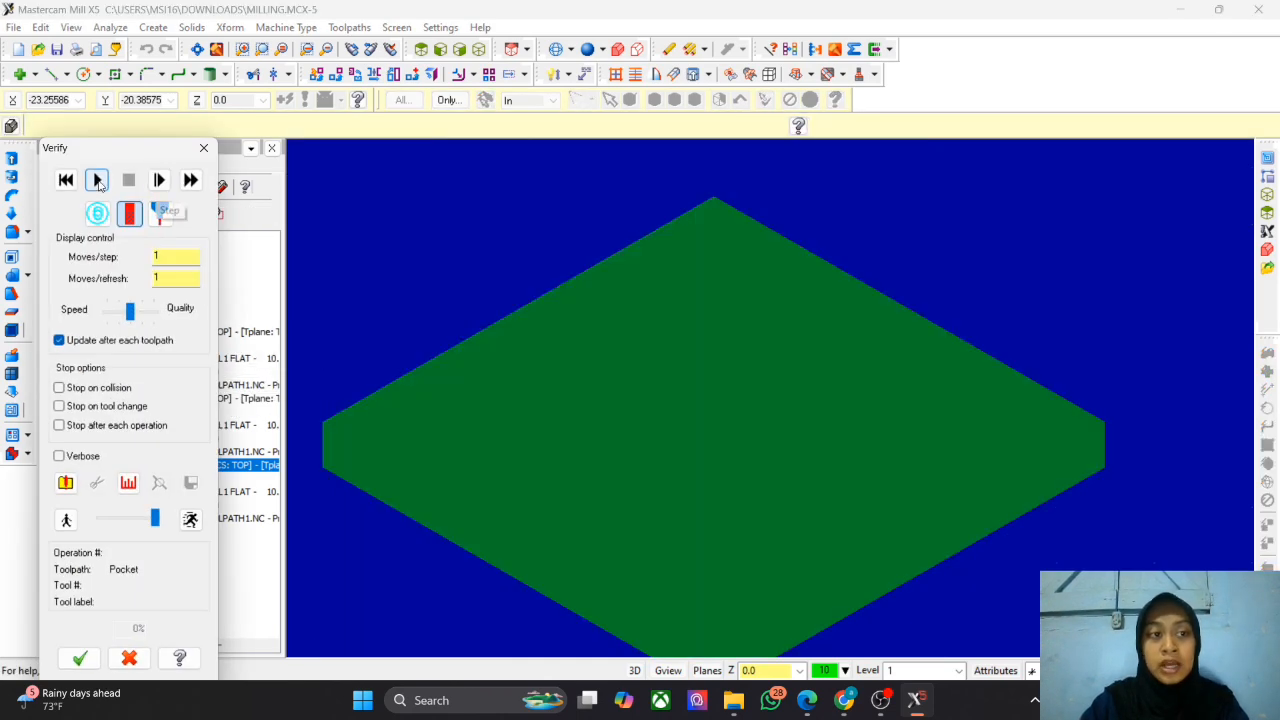
pyautogui.moveTo(122, 149); pyautogui.dragTo(196, 70)
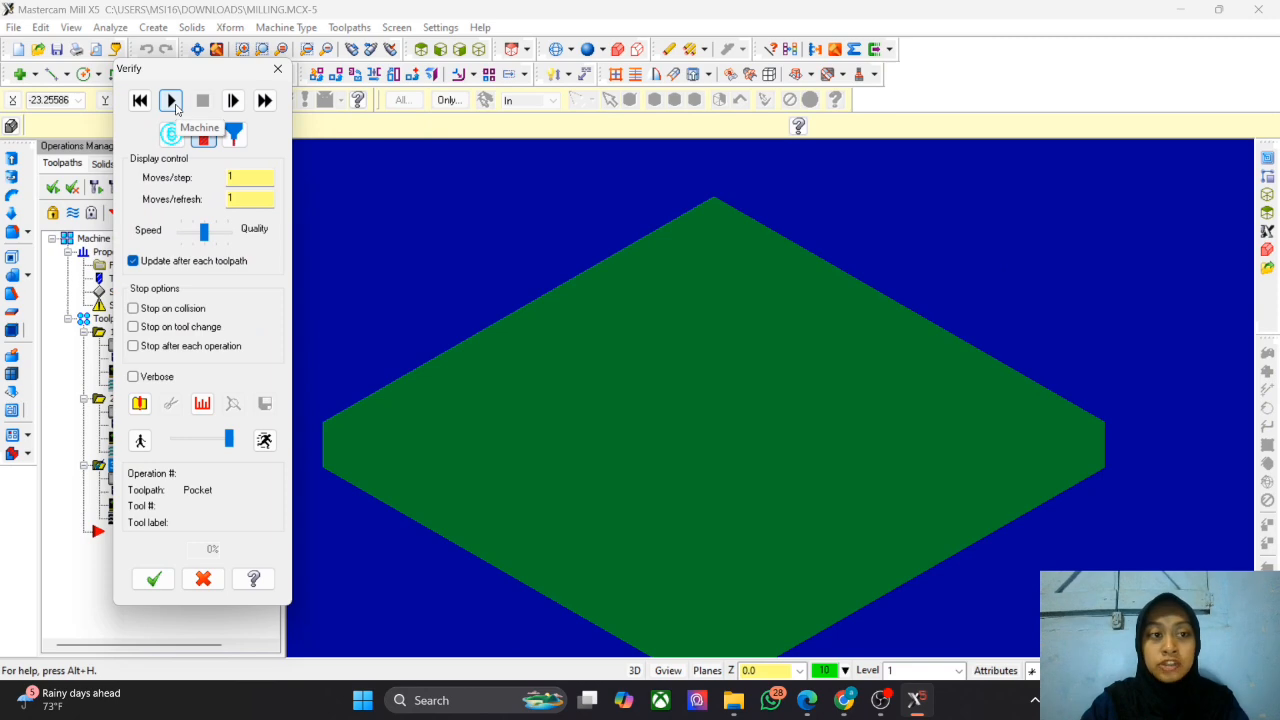
pyautogui.click(172, 101)
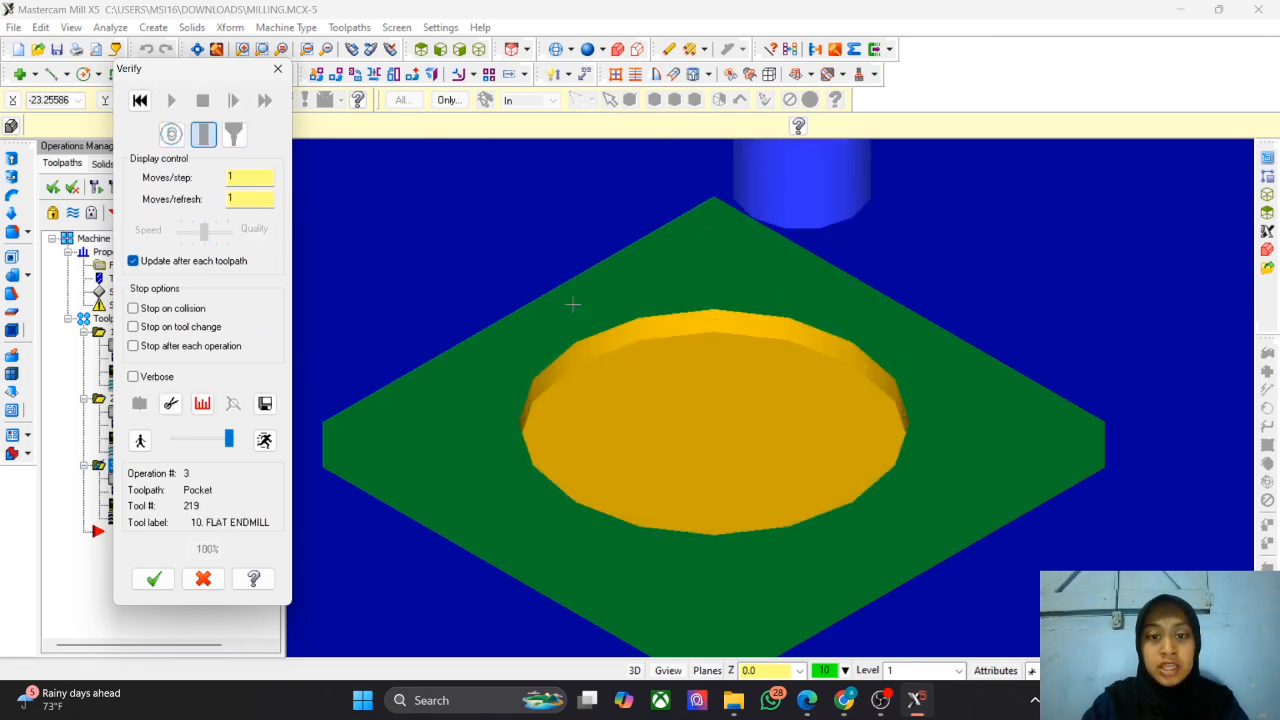
pyautogui.click(277, 68)
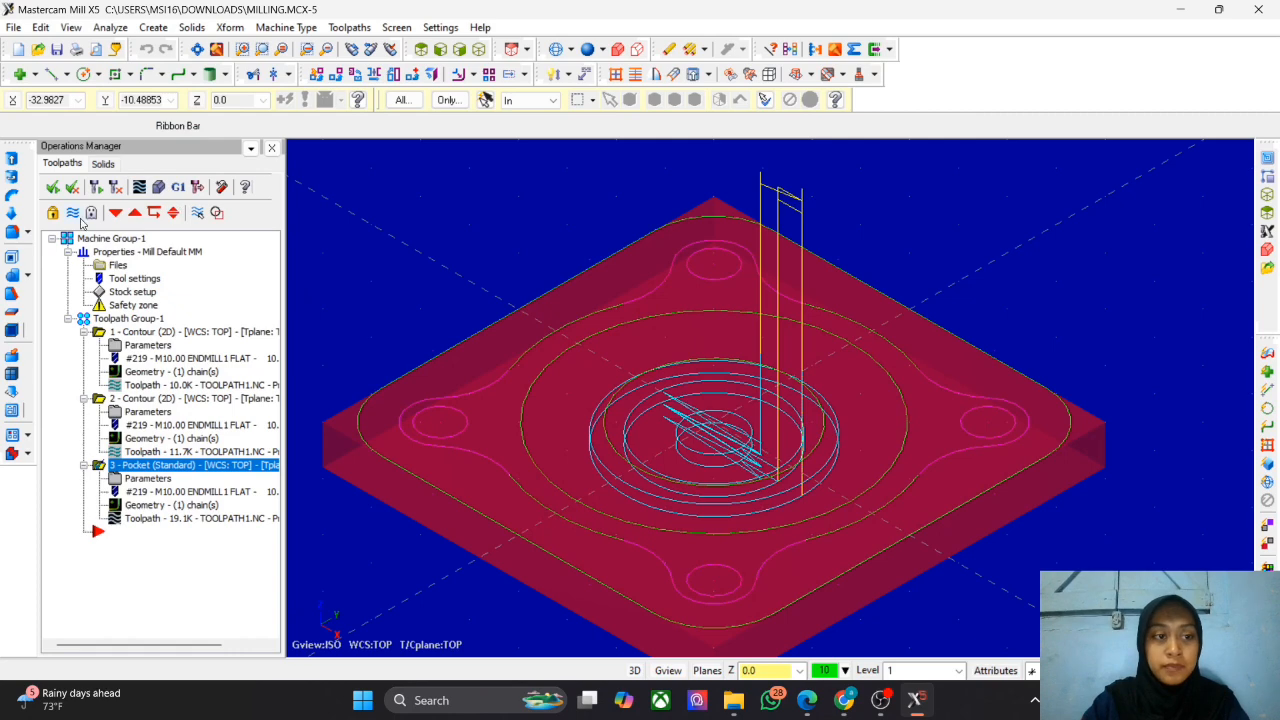
# Step: Hide the first pocket's toolpath and start a second pocket toolpath with the smaller central circle as its chain
pyautogui.click(72, 212)
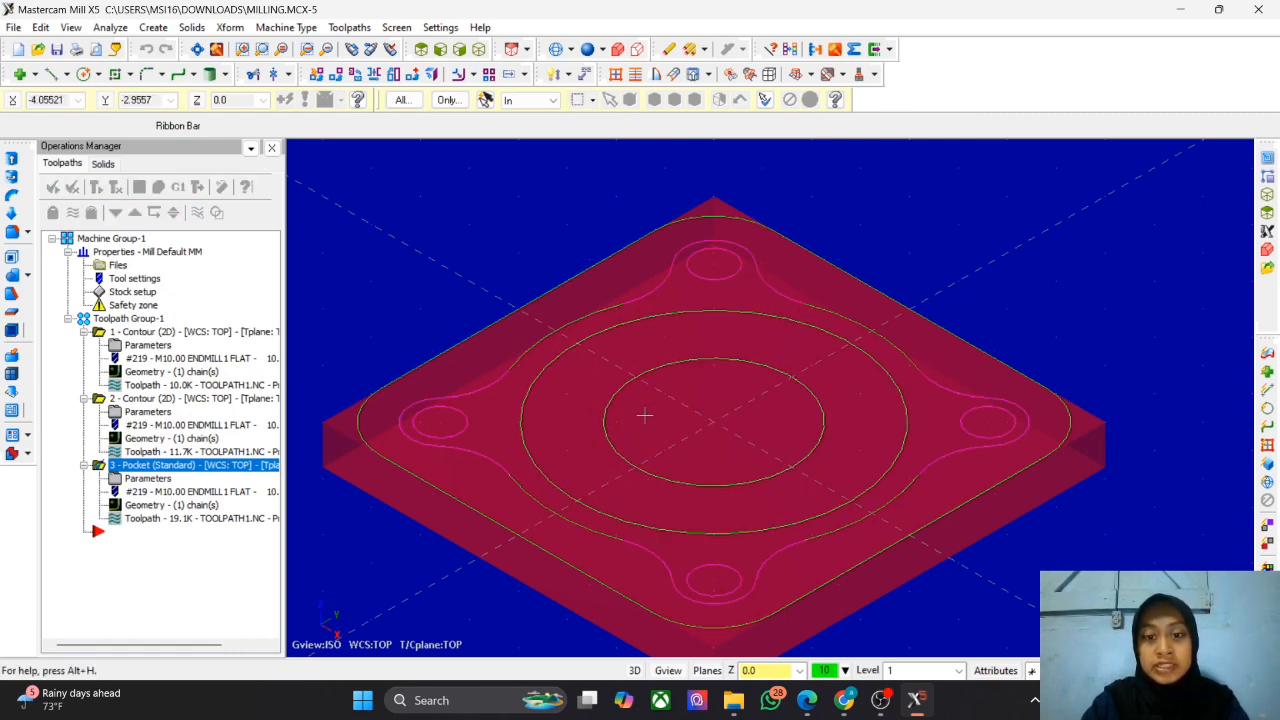
pyautogui.click(352, 27)
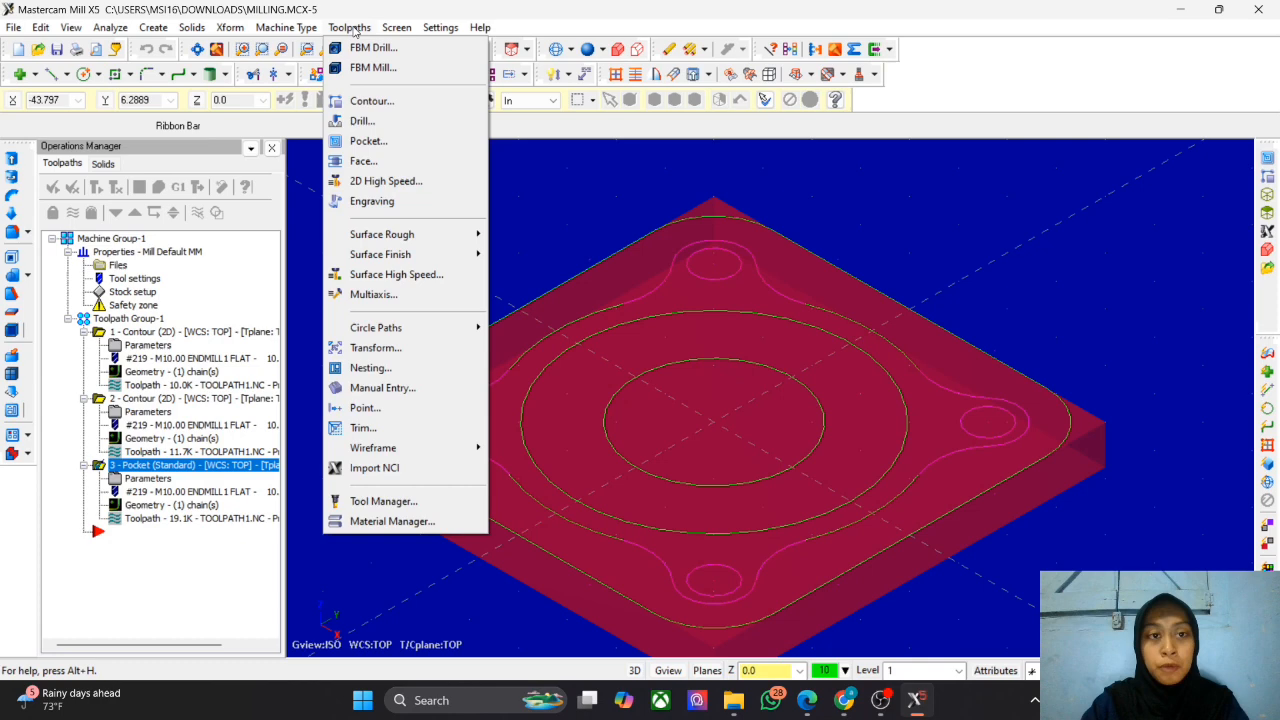
pyautogui.click(357, 143)
pyautogui.click(748, 377)
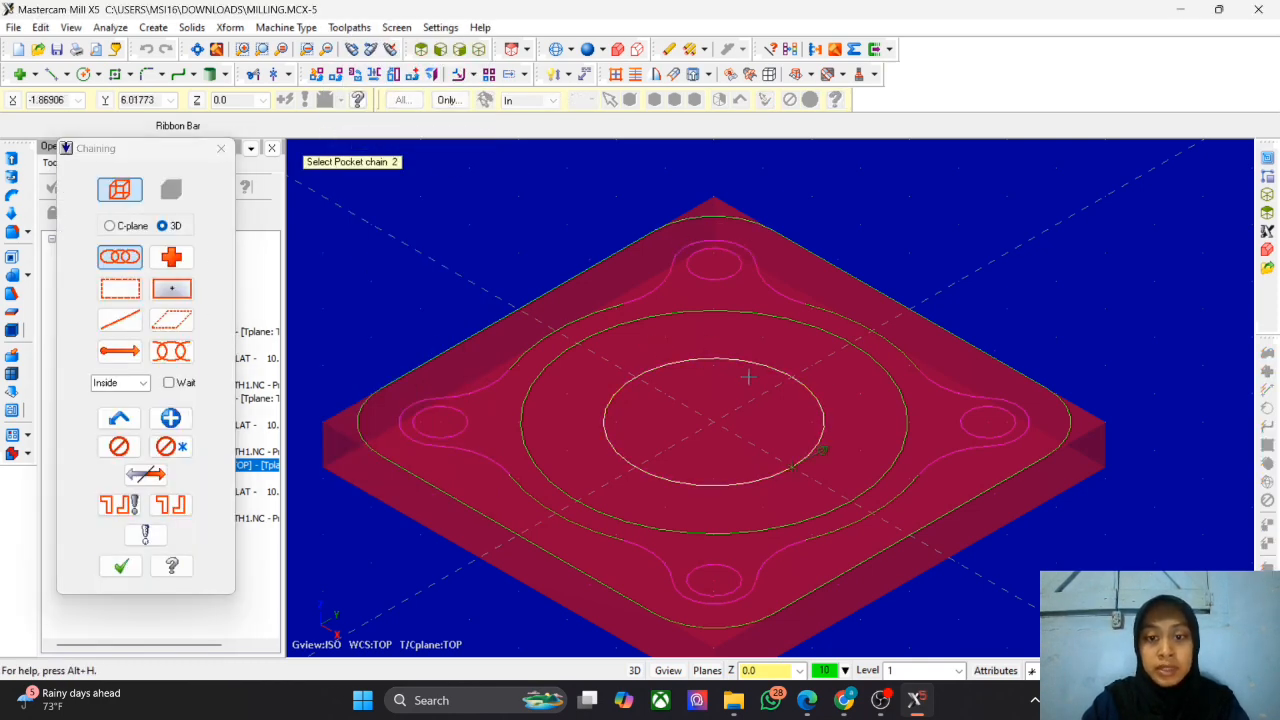
pyautogui.press('Return')
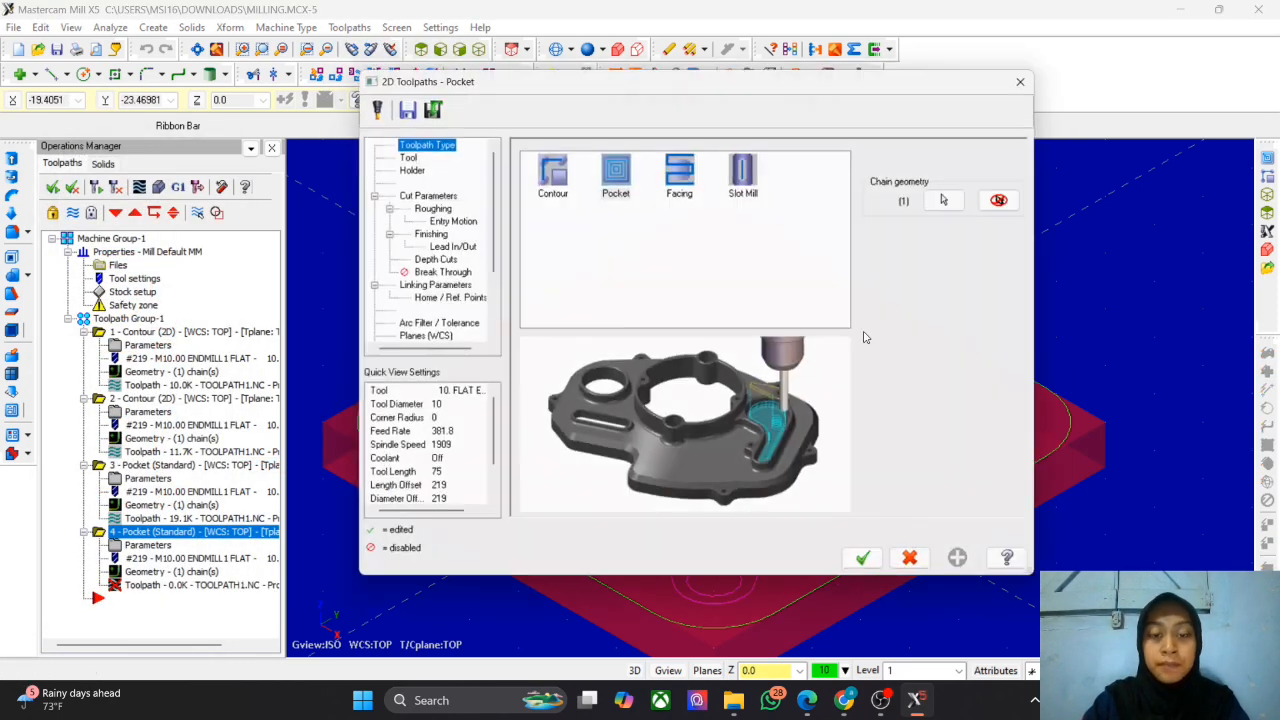
# Step: Set the smaller pocket's roughing cutting method to Zigzag and review its entry motion and depth cut settings
pyautogui.click(400, 153)
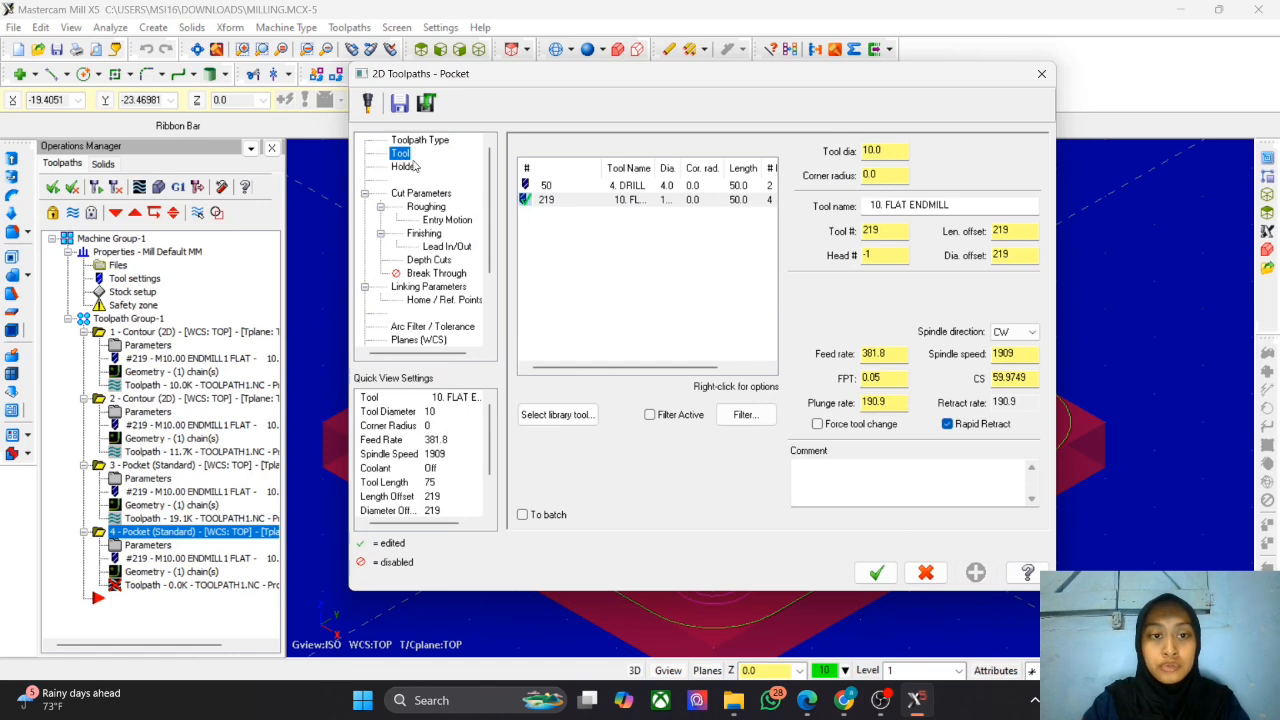
pyautogui.click(408, 168)
pyautogui.click(436, 195)
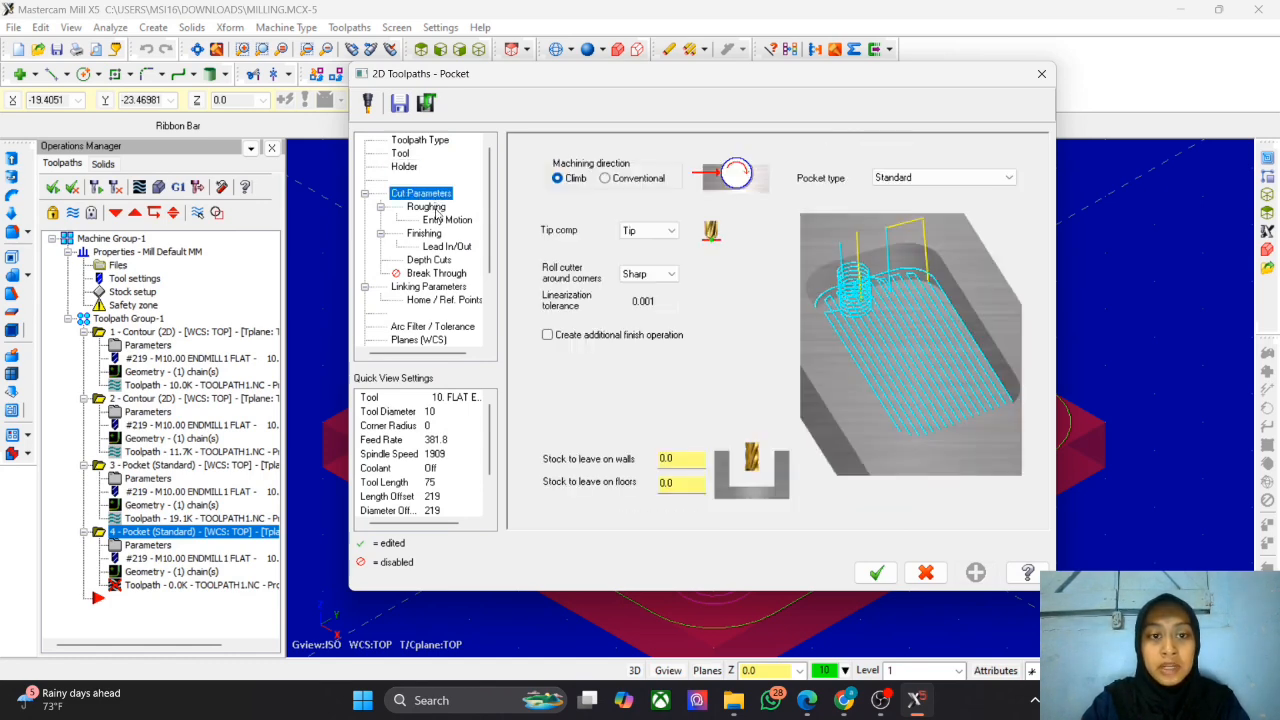
pyautogui.click(427, 207)
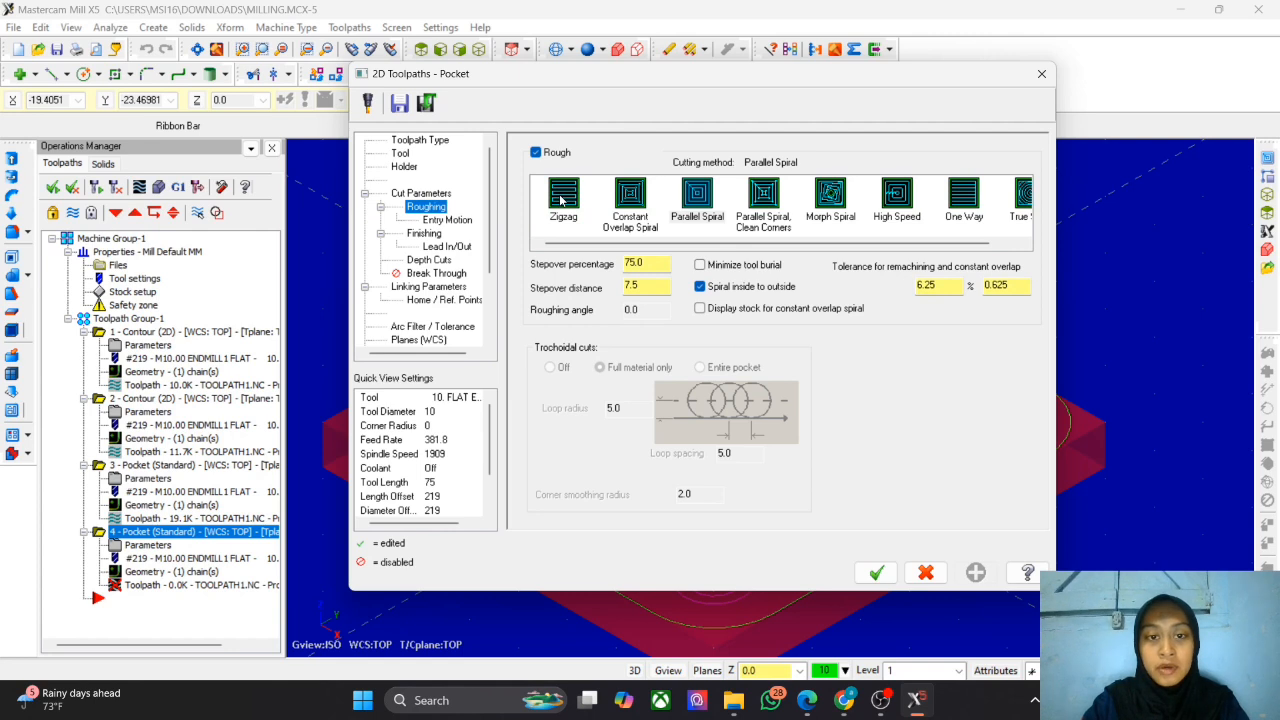
pyautogui.click(562, 200)
pyautogui.click(445, 220)
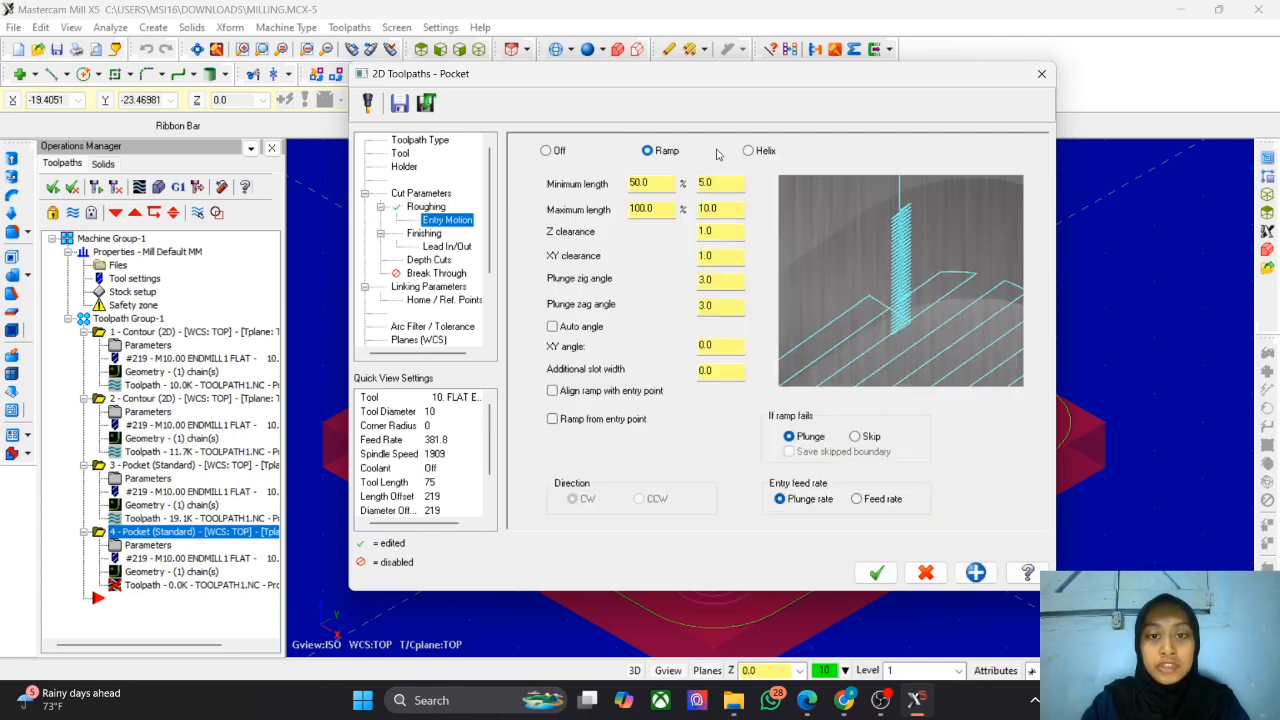
pyautogui.click(428, 261)
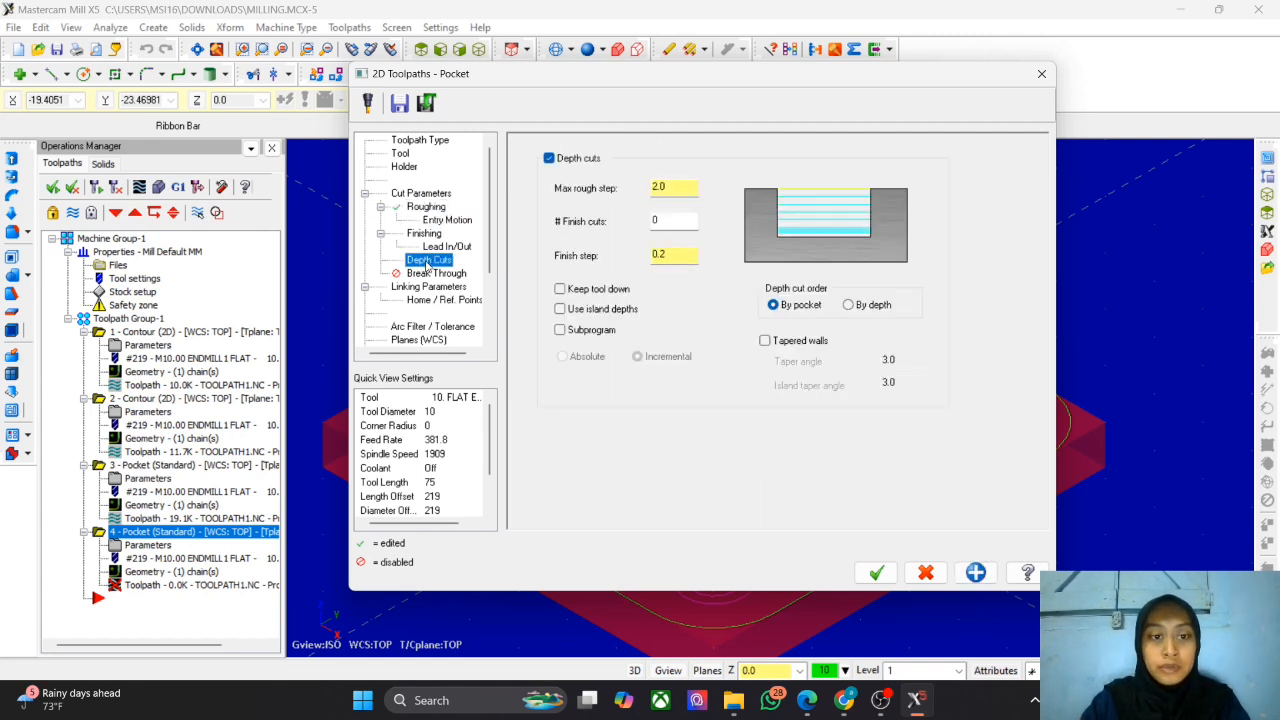
# Step: Set the smaller pocket's maximum rough step to 4 and incremental depth to -4, and generate the toolpath
pyautogui.doubleClick(691, 190)
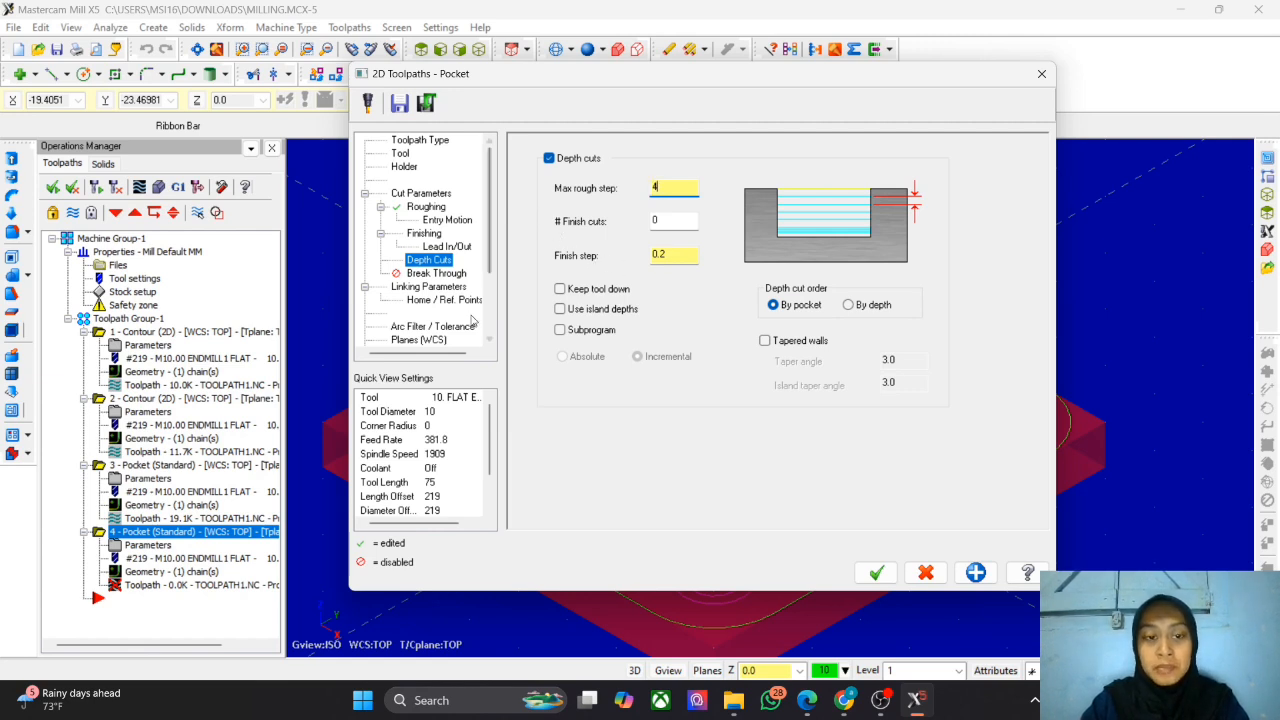
pyautogui.click(450, 288)
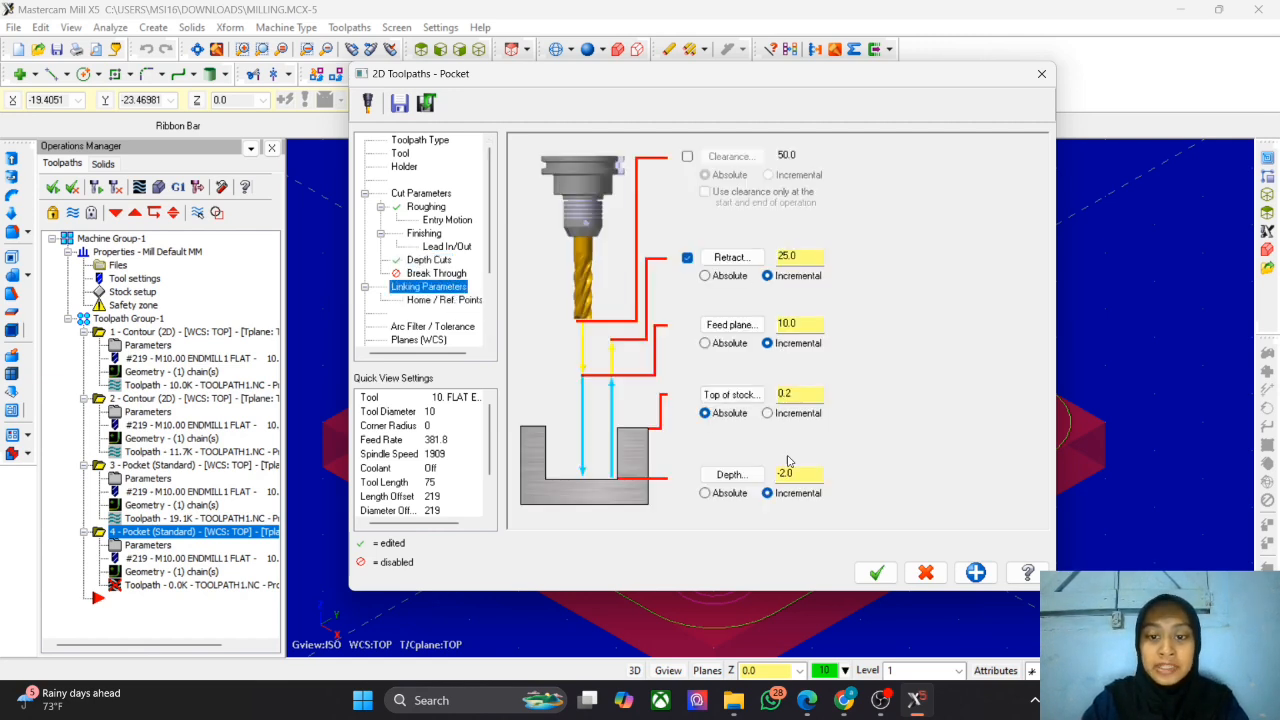
pyautogui.moveTo(802, 475); pyautogui.dragTo(730, 475)
pyautogui.press('BackSpace')
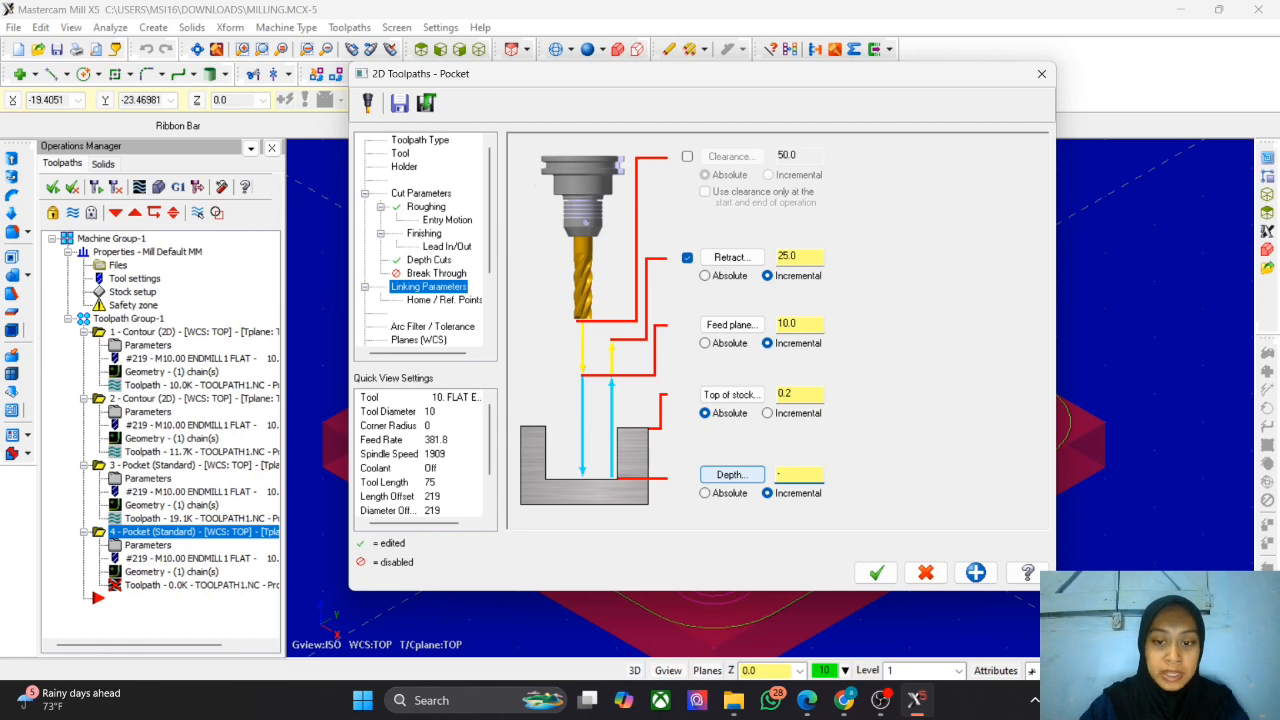
pyautogui.write('-4')
pyautogui.click(876, 572)
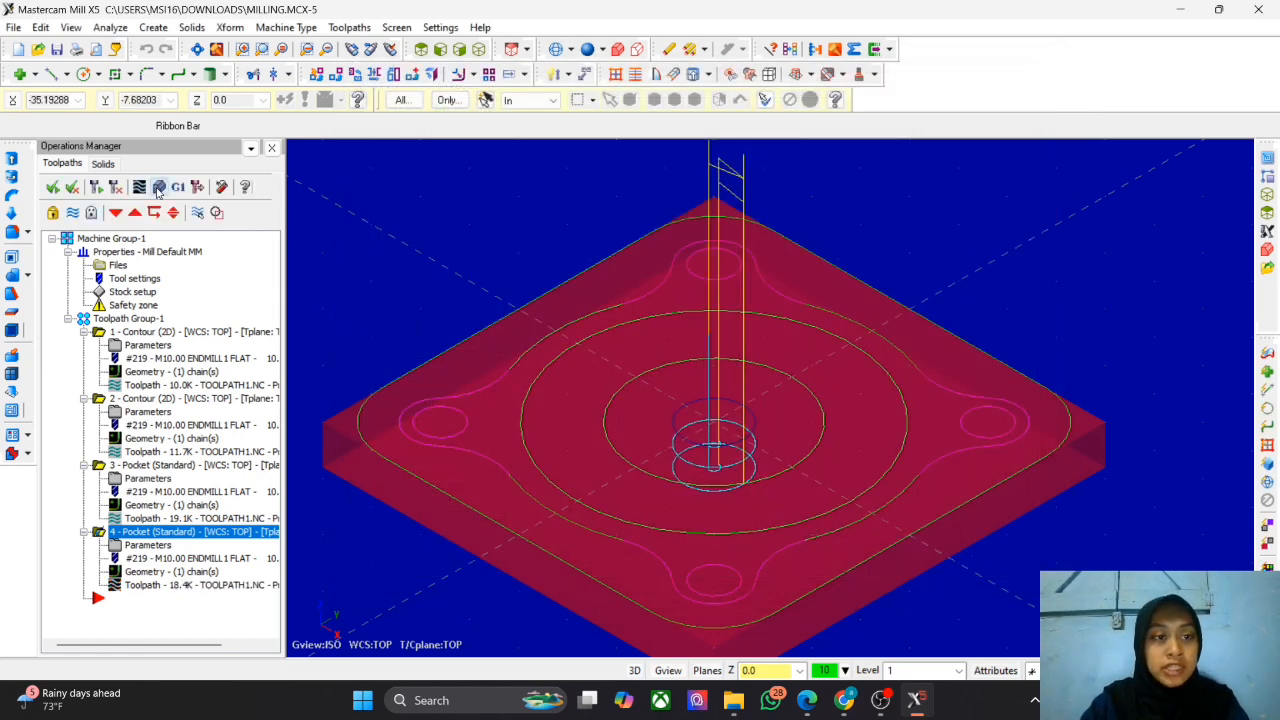
# Step: Run the Verify simulation of the smaller central circle's pocket toolpath, inspect the cut stock, and close it
pyautogui.click(158, 187)
pyautogui.click(171, 100)
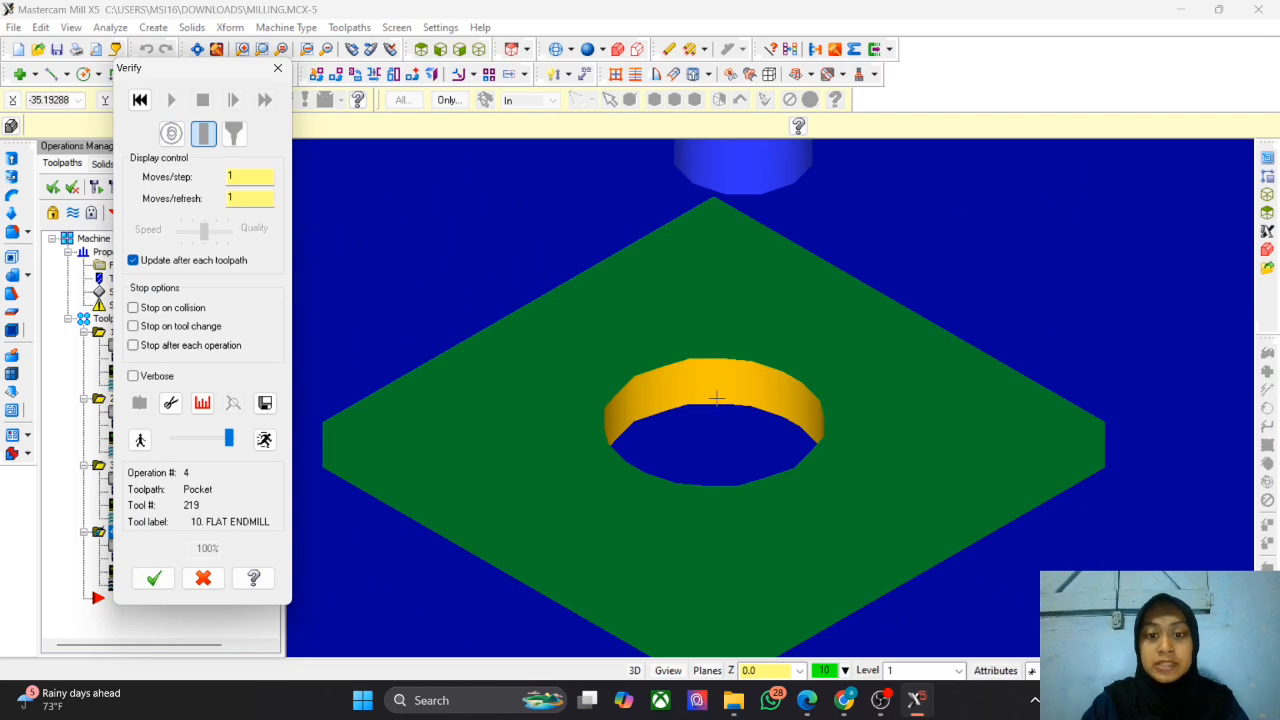
pyautogui.scroll(2, 771, 434)
pyautogui.scroll(-4, 751, 434)
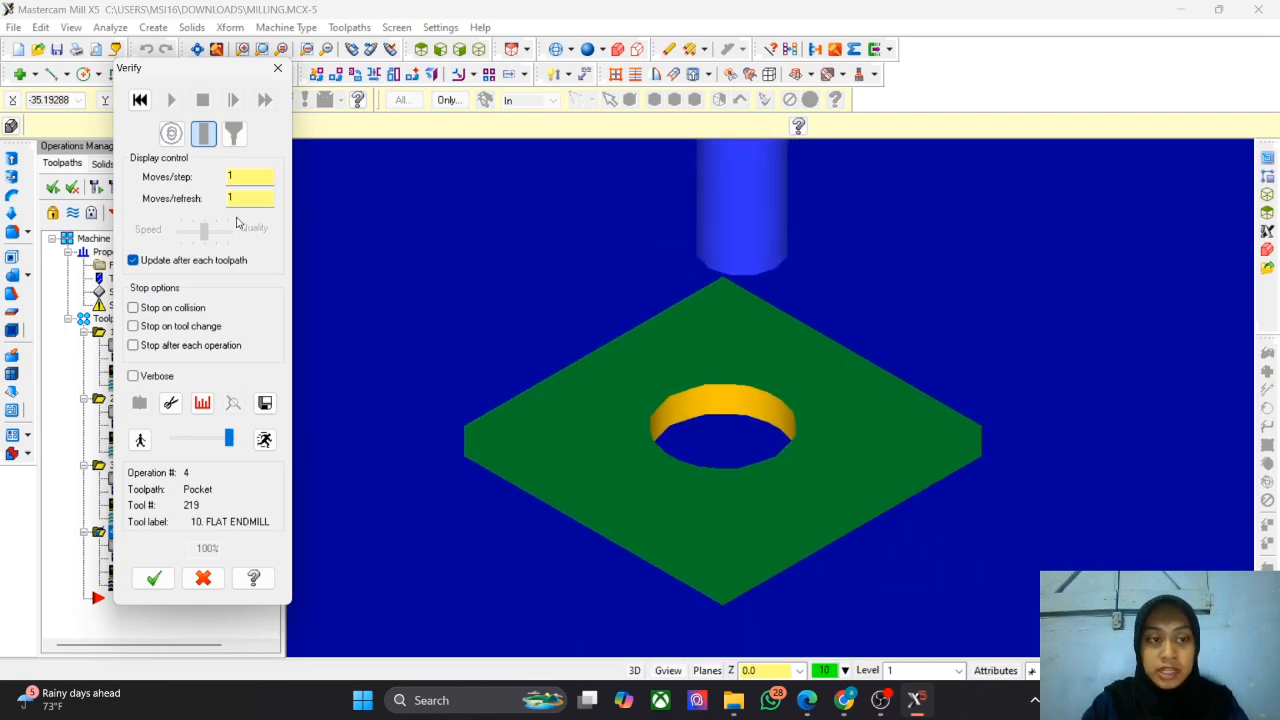
pyautogui.click(277, 67)
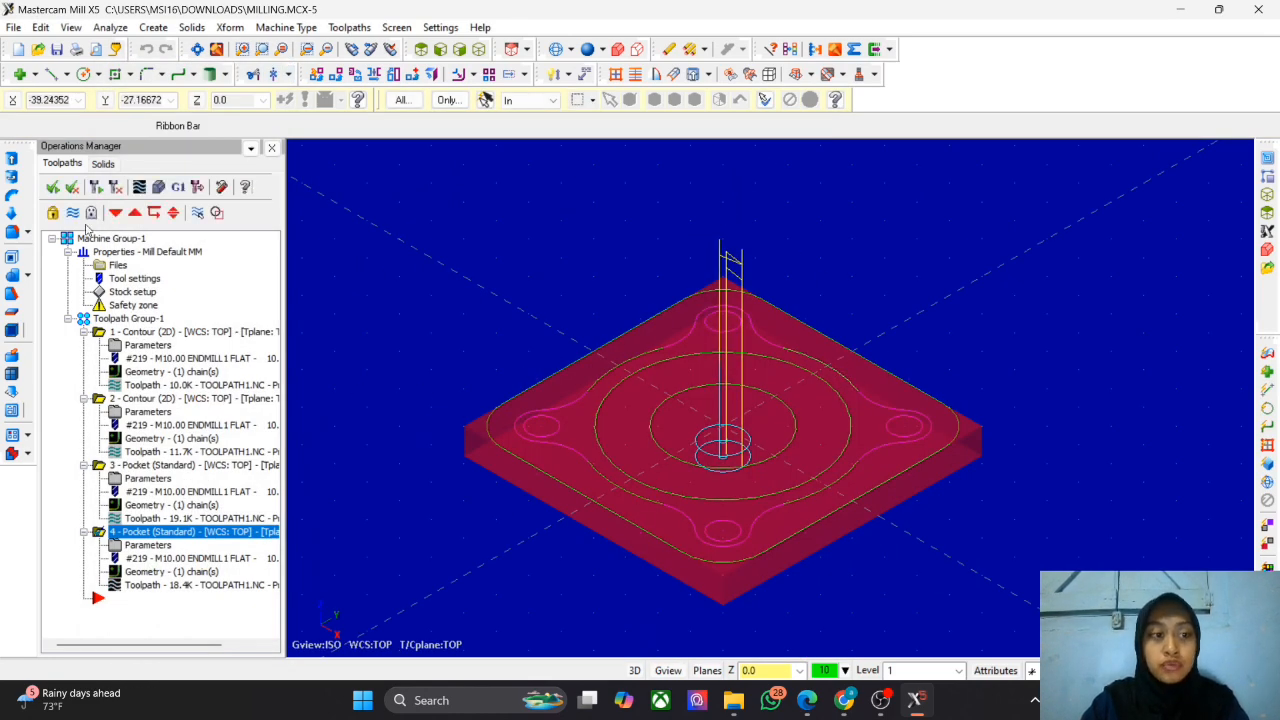
# Step: Hide the smaller pocket's toolpath and start a drill toolpath using the centres of the four corner holes as drill points
pyautogui.click(73, 217)
pyautogui.scroll(1, 774, 423)
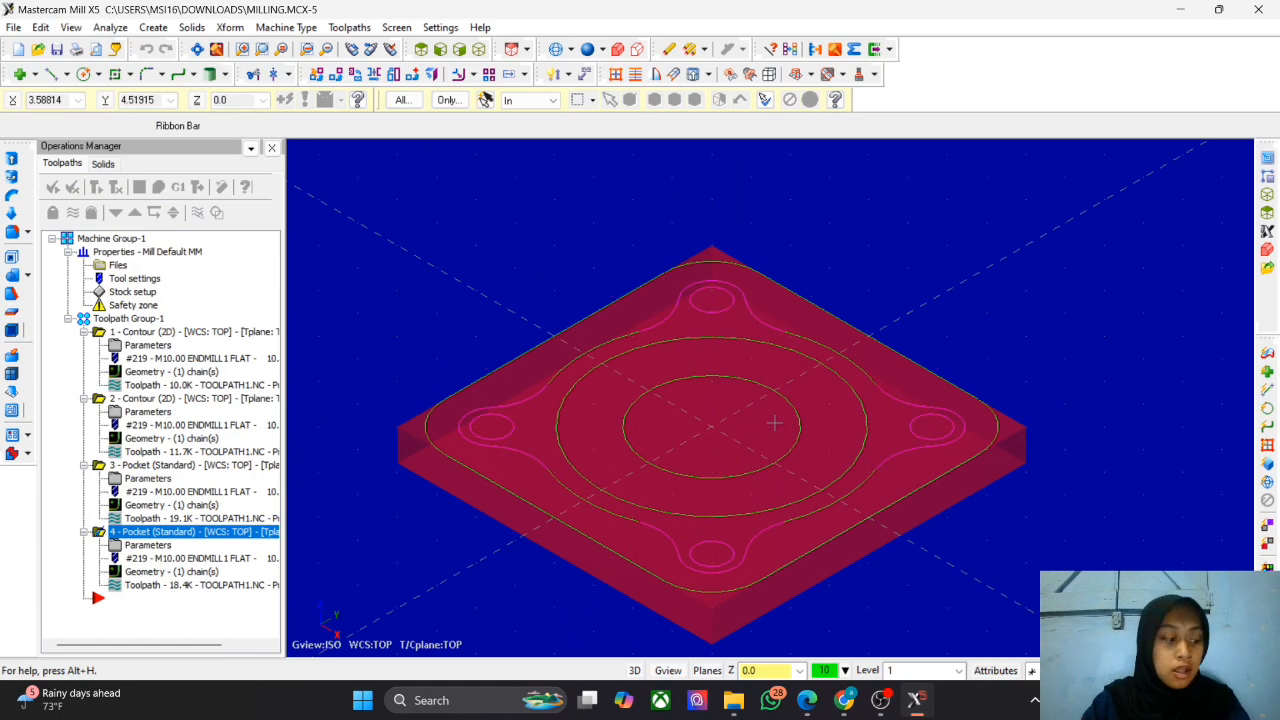
pyautogui.scroll(1, 525, 382)
pyautogui.click(349, 27)
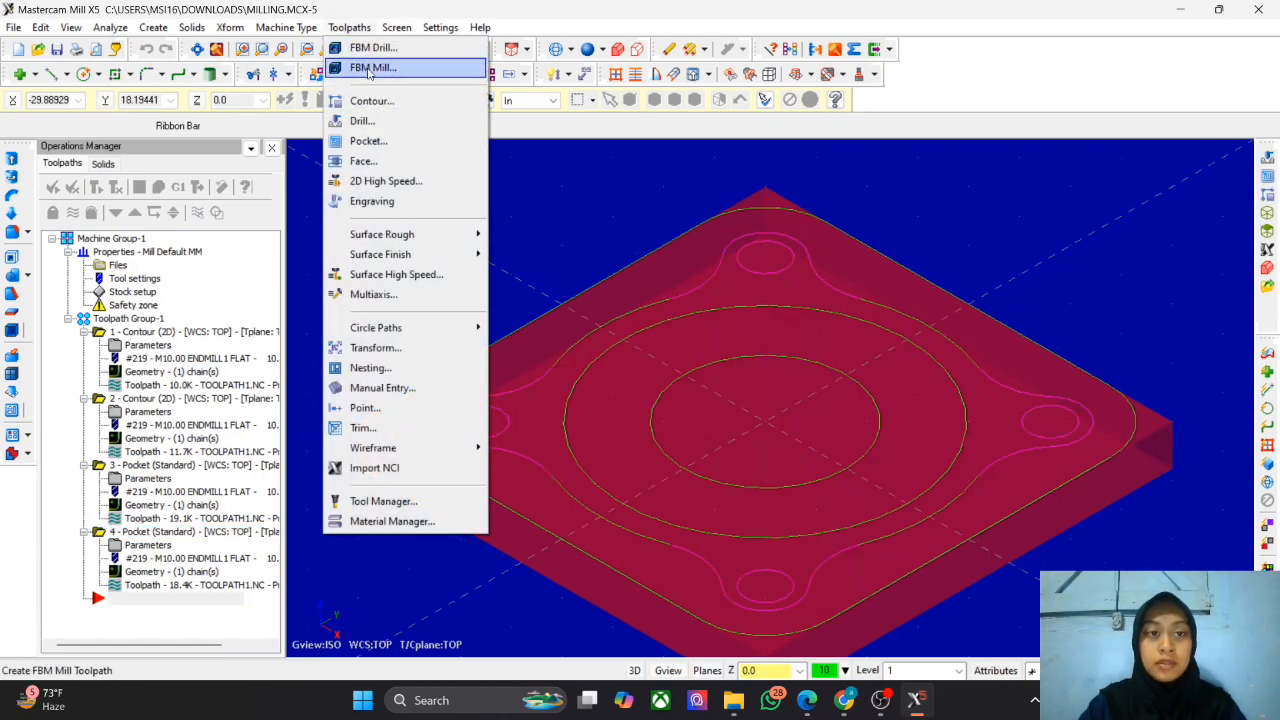
pyautogui.click(377, 123)
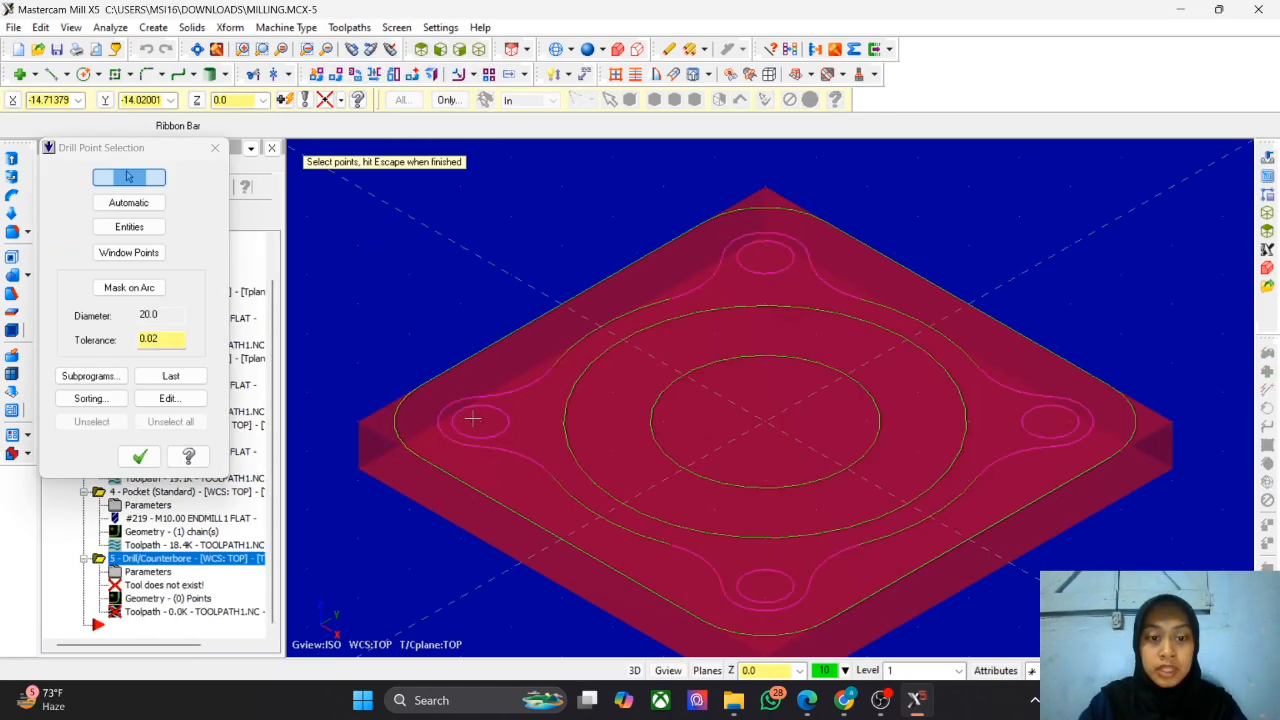
pyautogui.scroll(3, 736, 251)
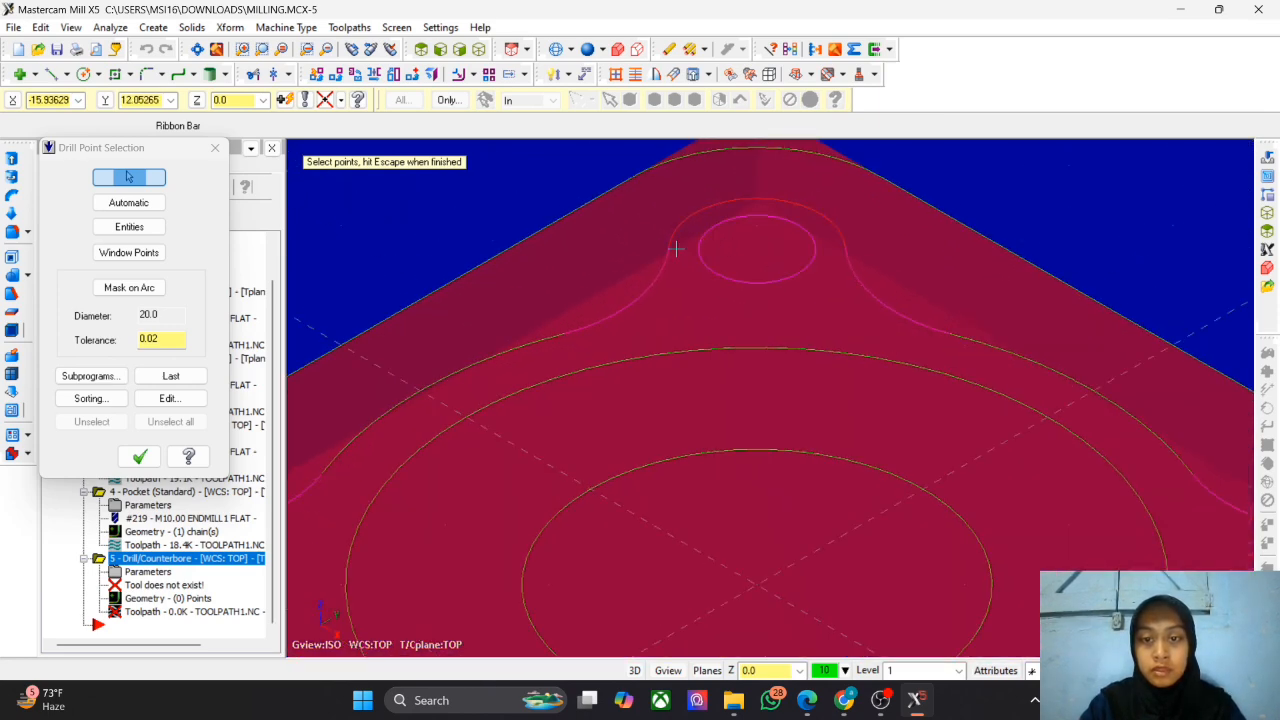
pyautogui.click(427, 53)
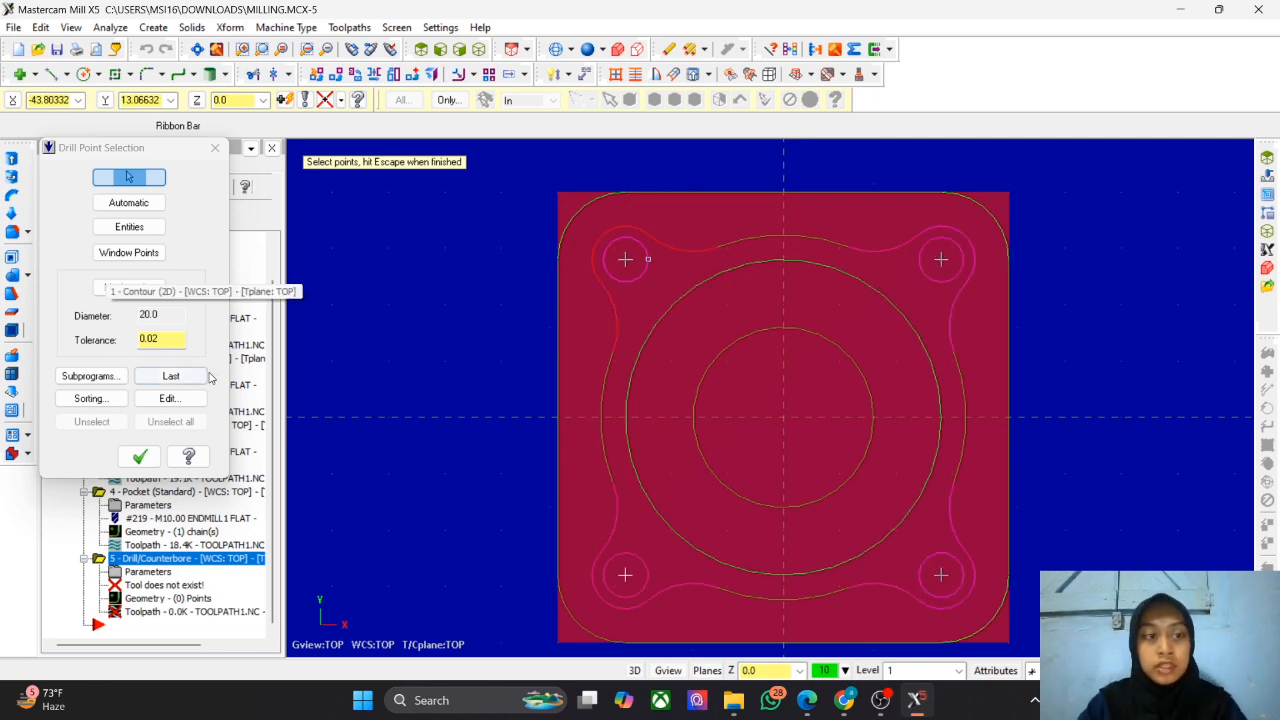
pyautogui.click(155, 455)
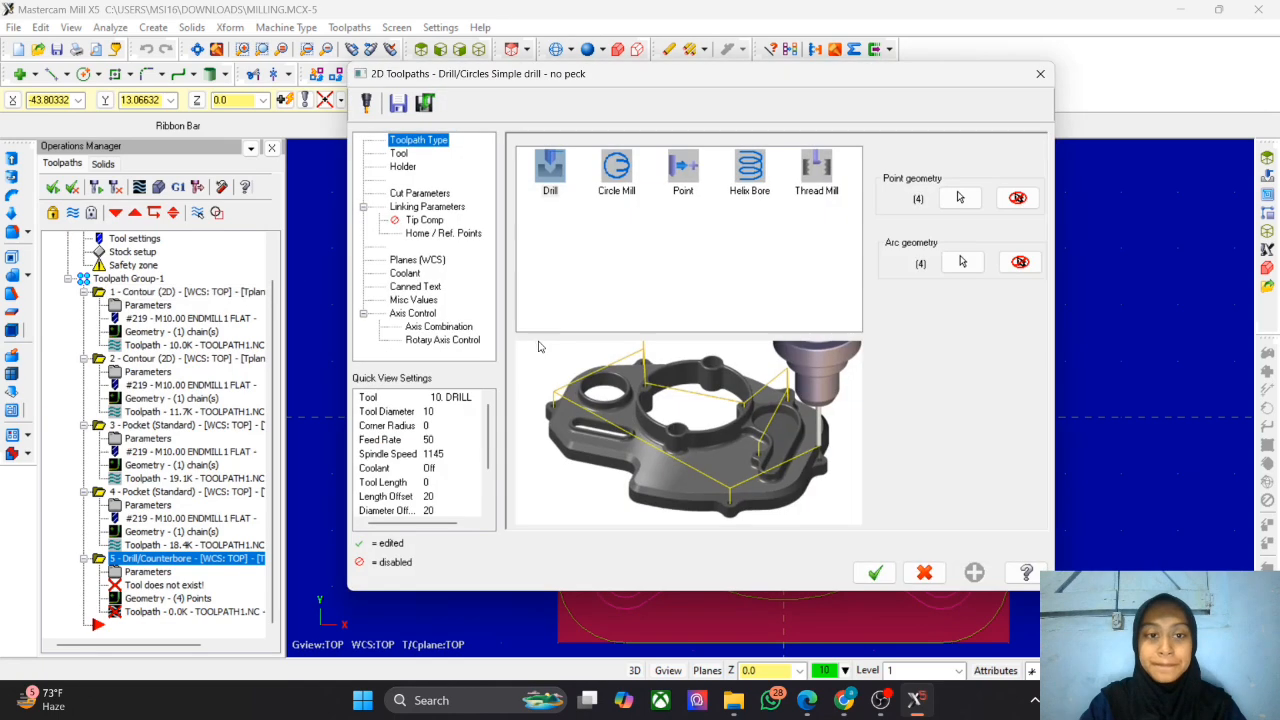
# Step: Choose the 4 mm drill (tool 50) for the hole toolpath and look up the same drill in the tool library
pyautogui.click(398, 154)
pyautogui.click(585, 190)
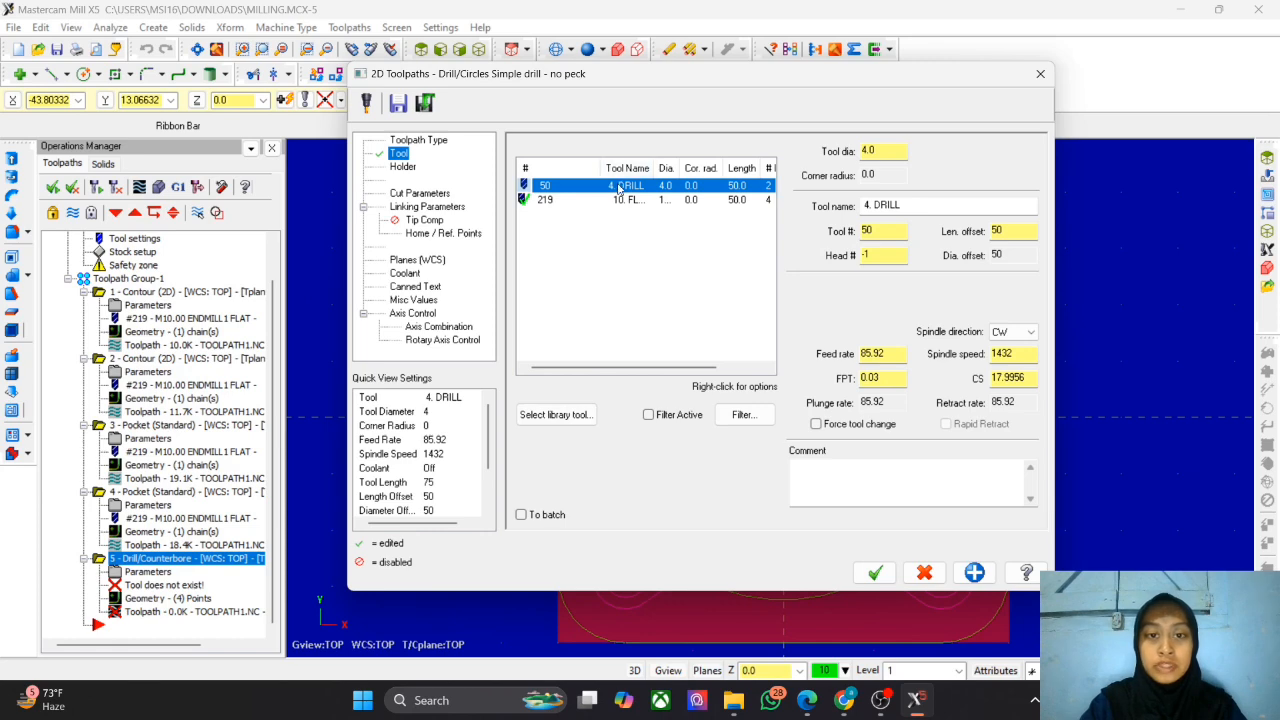
pyautogui.click(580, 416)
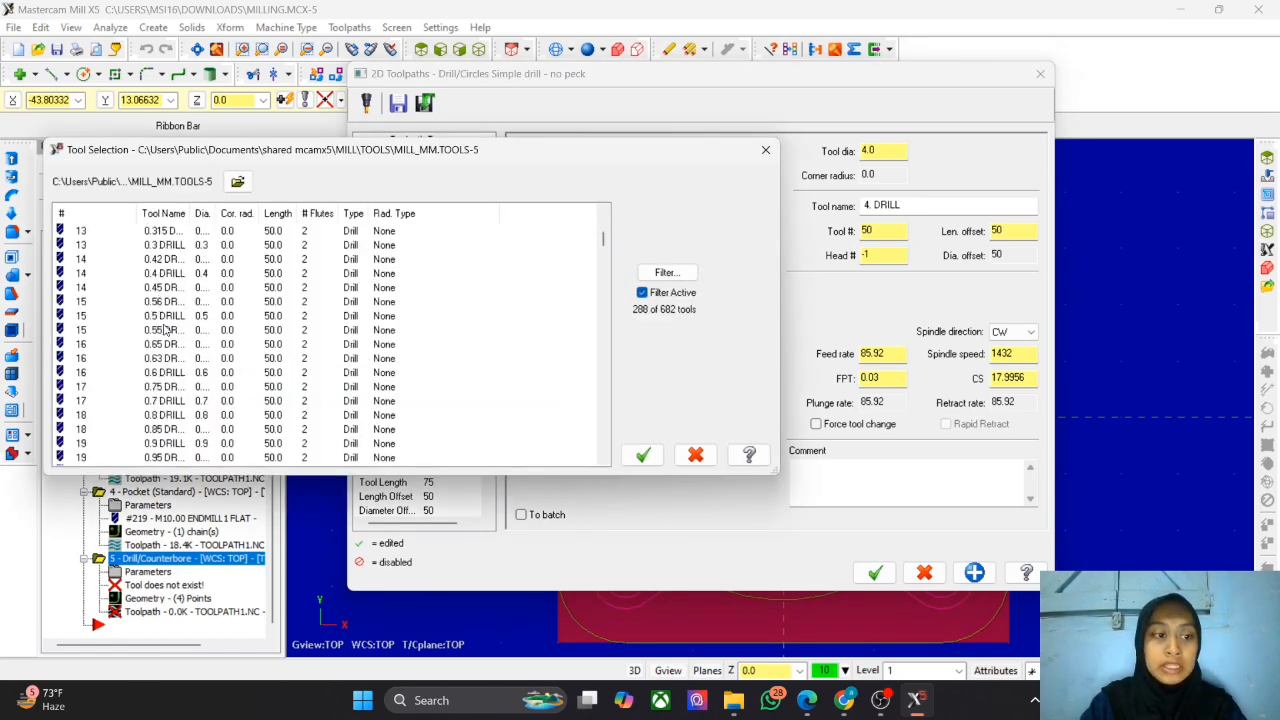
pyautogui.scroll(-20, 165, 330)
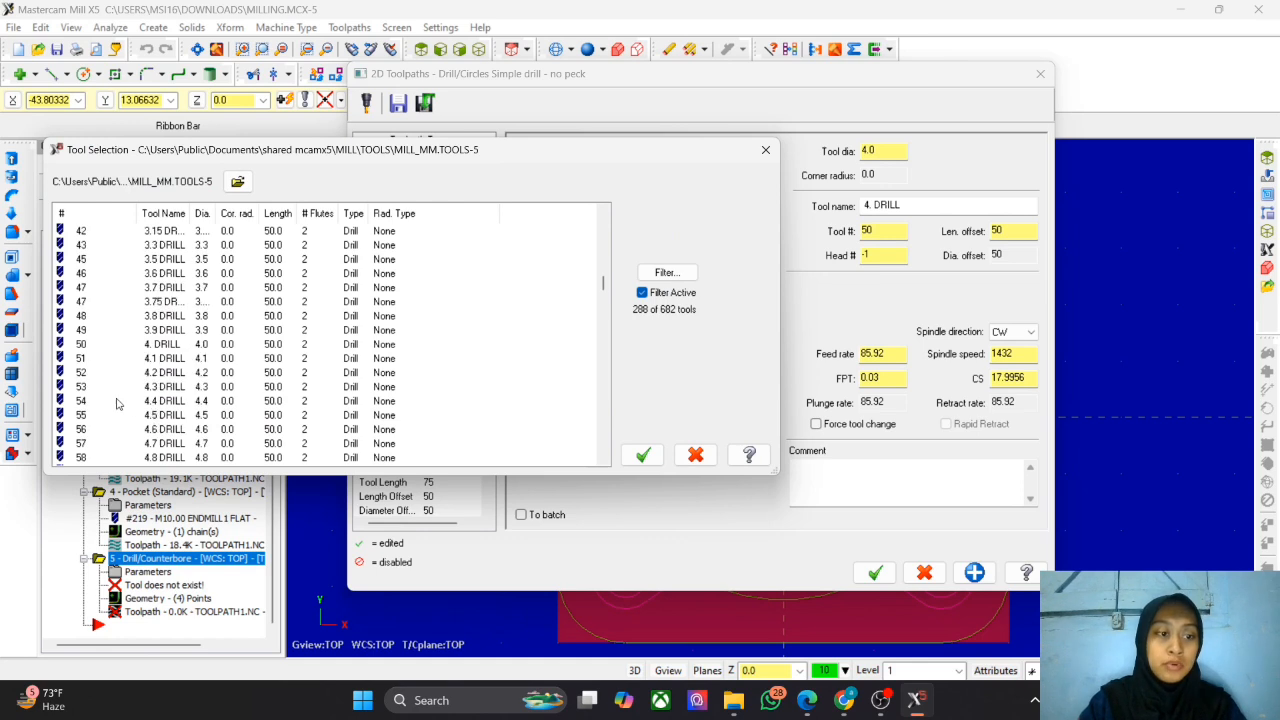
pyautogui.click(107, 345)
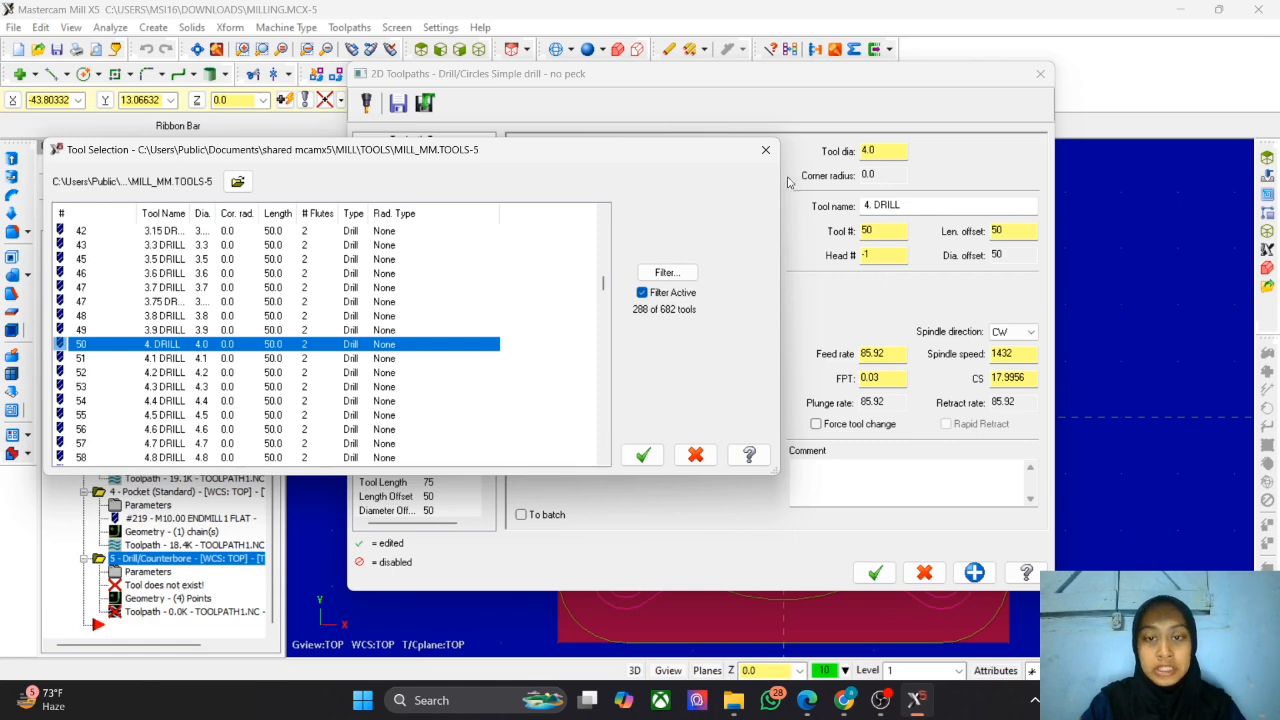
pyautogui.click(765, 152)
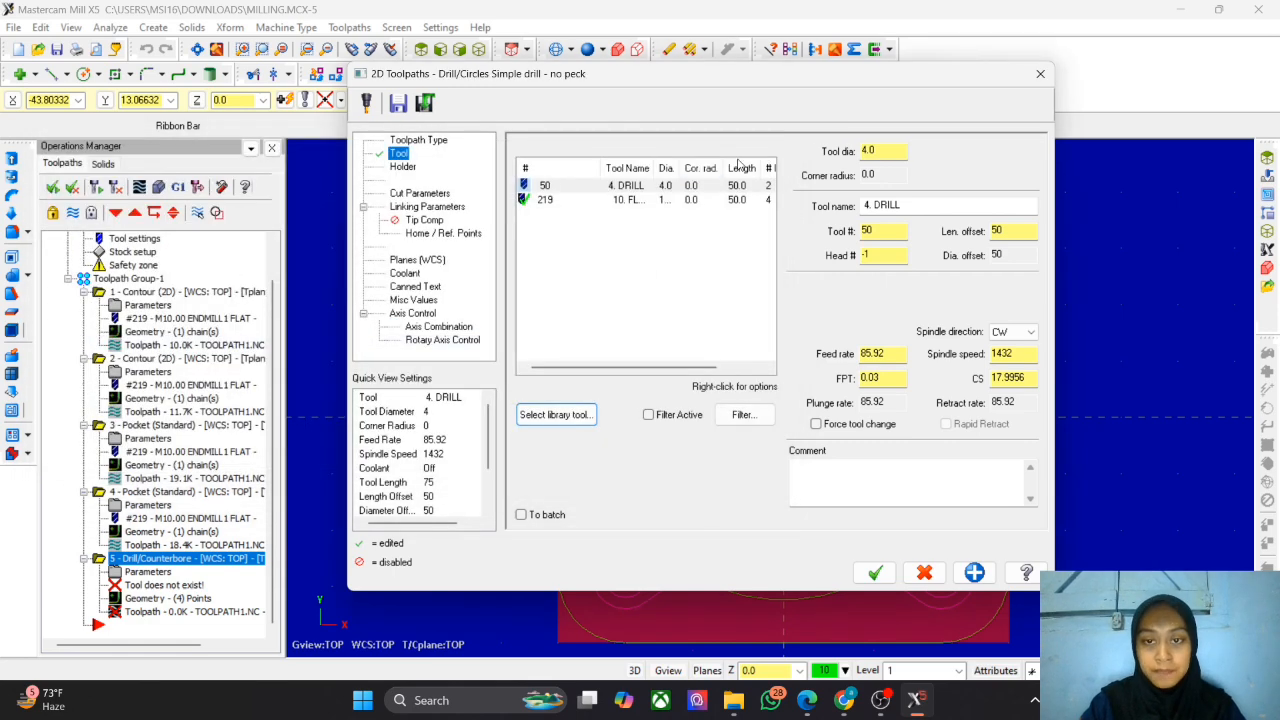
# Step: Generate the drill toolpath with an absolute top of stock of 0.2, an incremental depth of -2 and tip compensation enabled
pyautogui.click(410, 194)
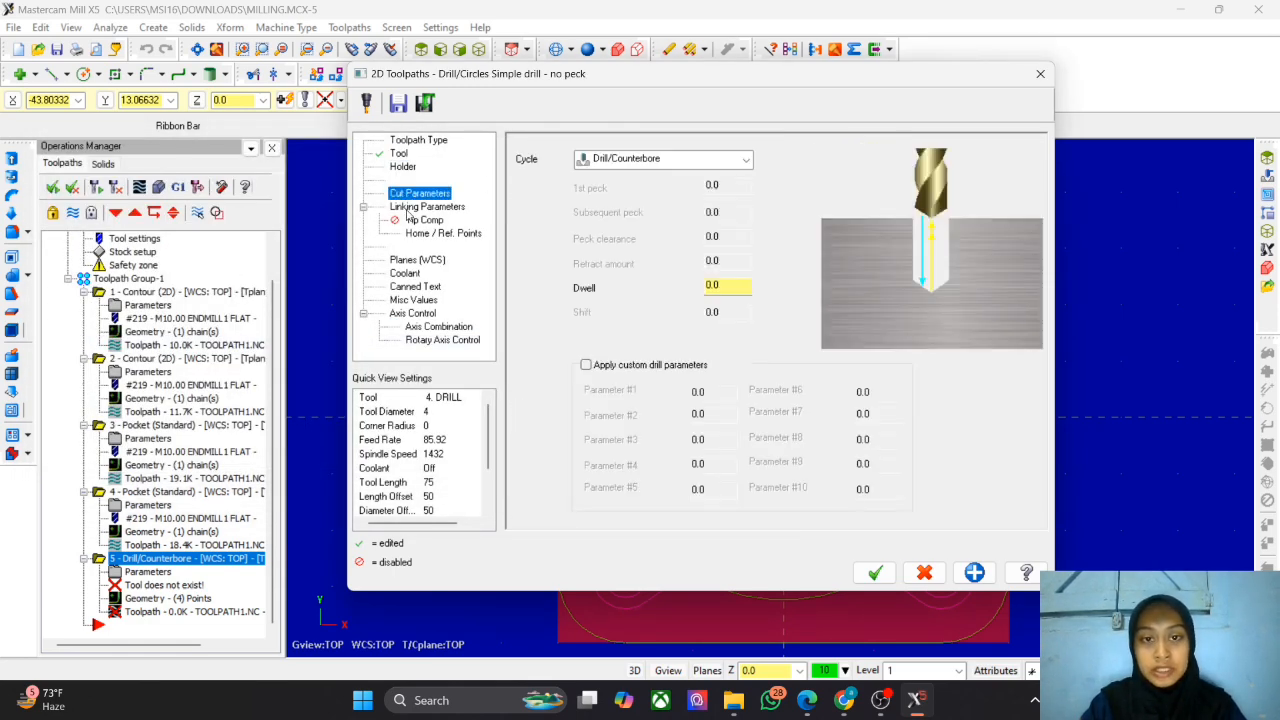
pyautogui.click(420, 207)
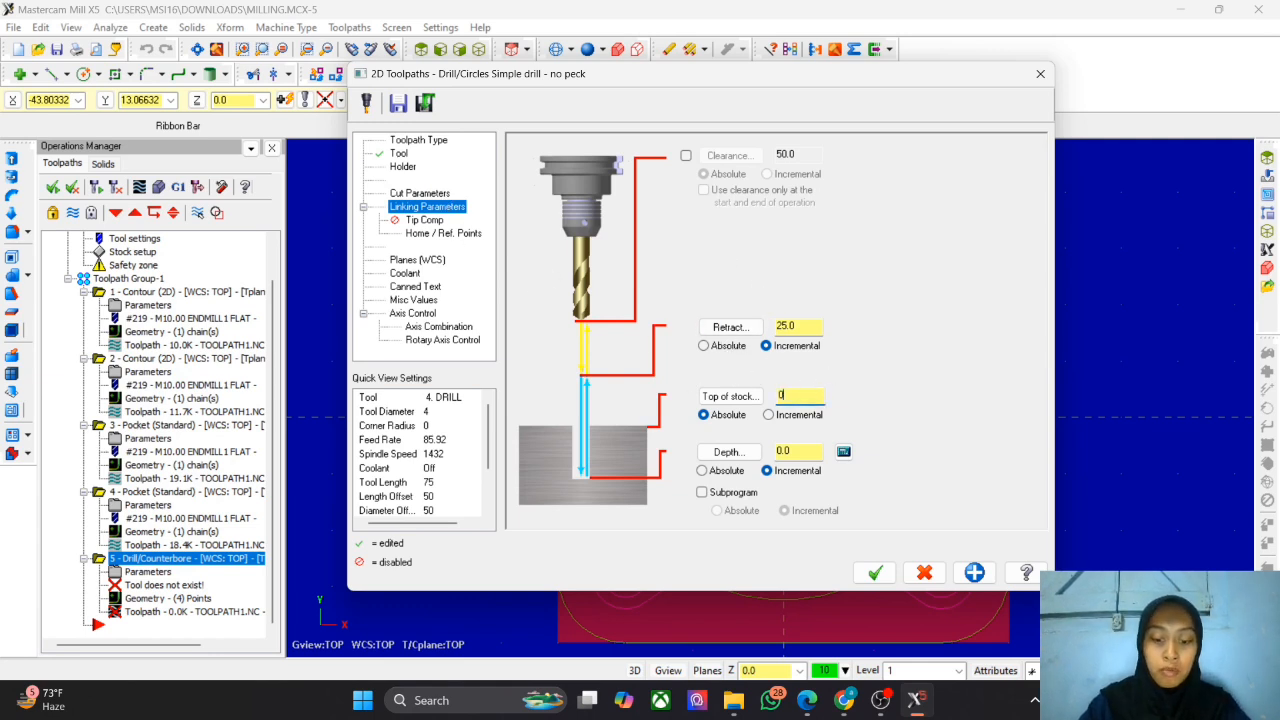
pyautogui.doubleClick(793, 451)
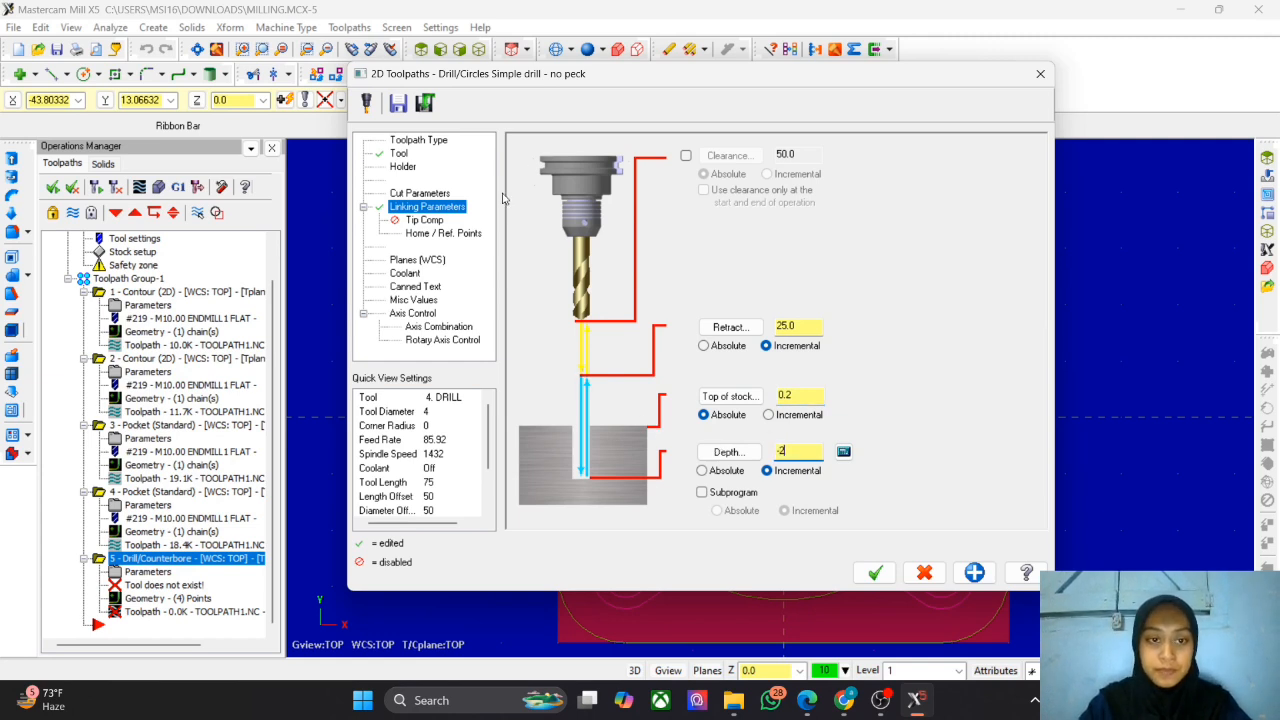
pyautogui.click(425, 220)
pyautogui.click(537, 160)
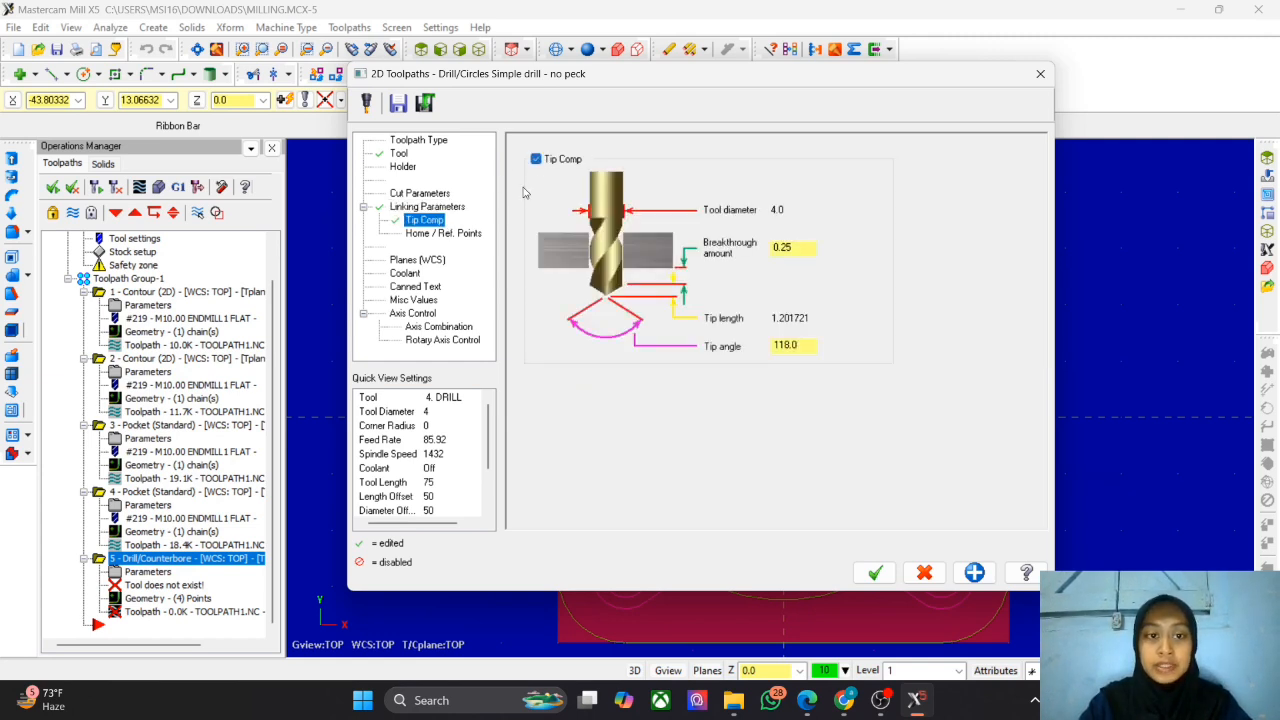
pyautogui.click(875, 572)
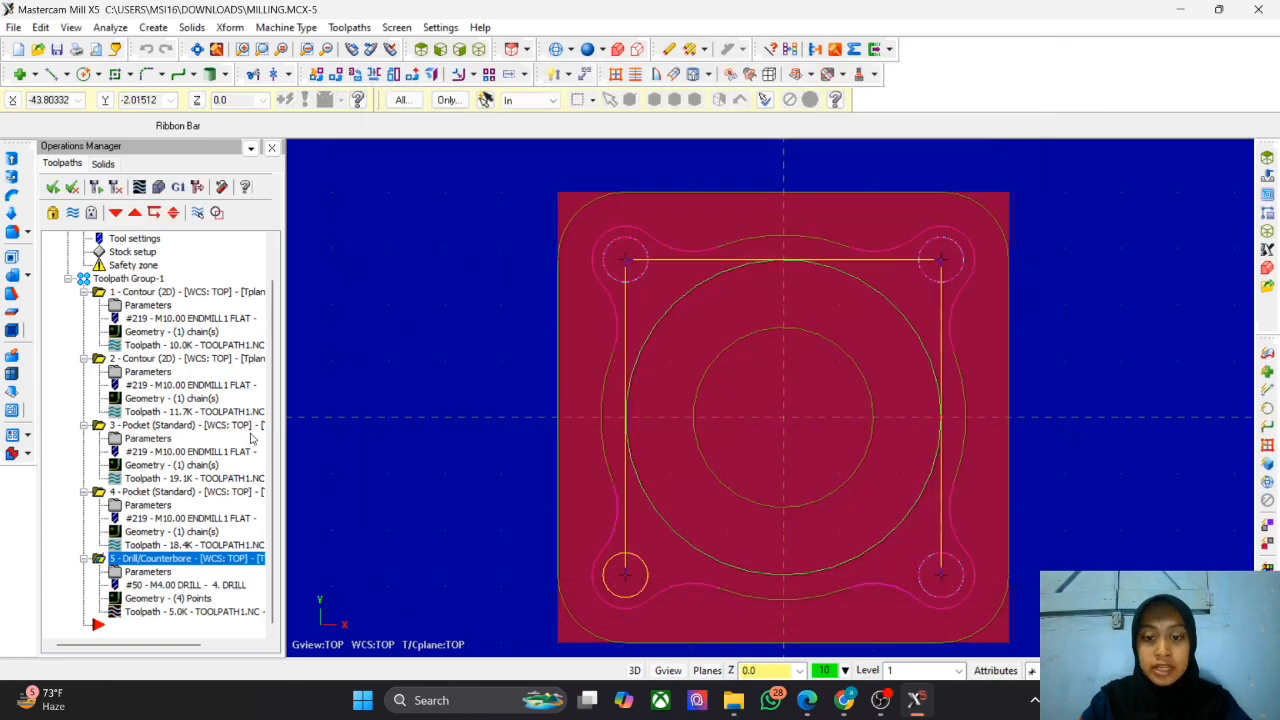
# Step: Run the Verify simulation of the four-hole drill toolpath, then close it
pyautogui.click(159, 188)
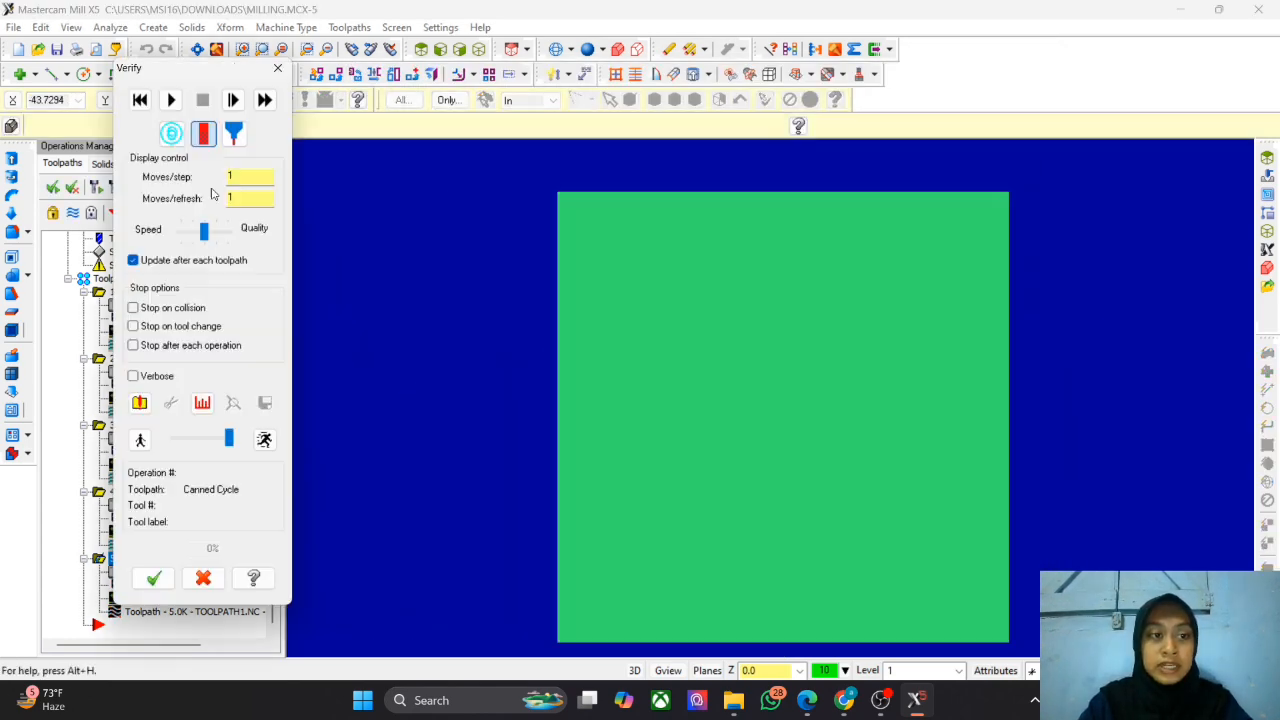
pyautogui.click(170, 100)
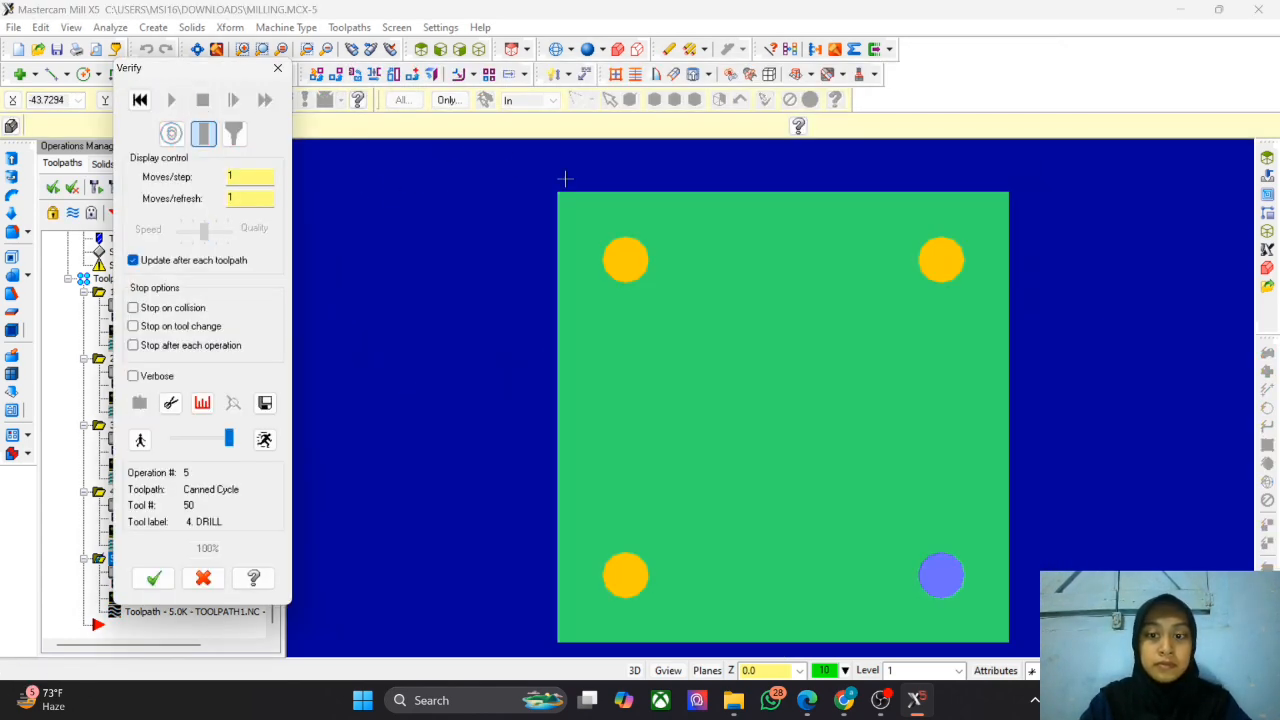
pyautogui.click(279, 68)
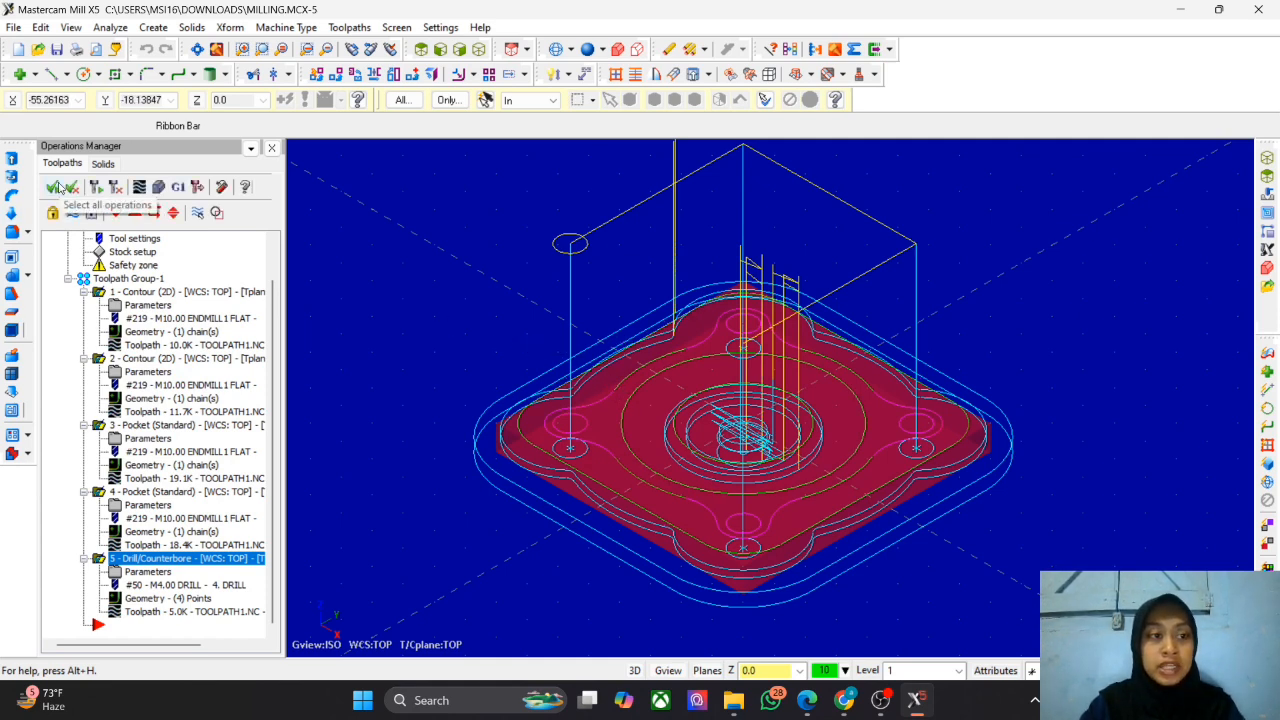
# Step: Run the Verify simulation of all five operations together at a reduced playback speed, then close it
pyautogui.click(158, 188)
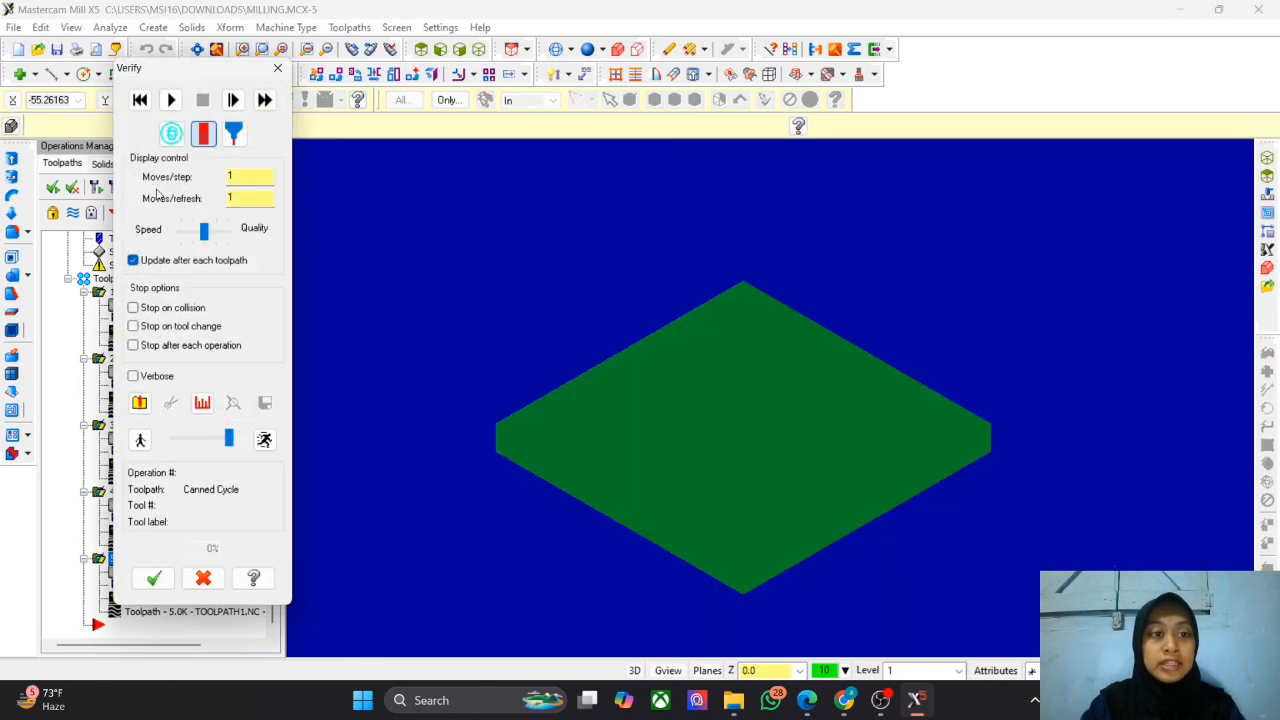
pyautogui.moveTo(233, 68); pyautogui.dragTo(360, 68)
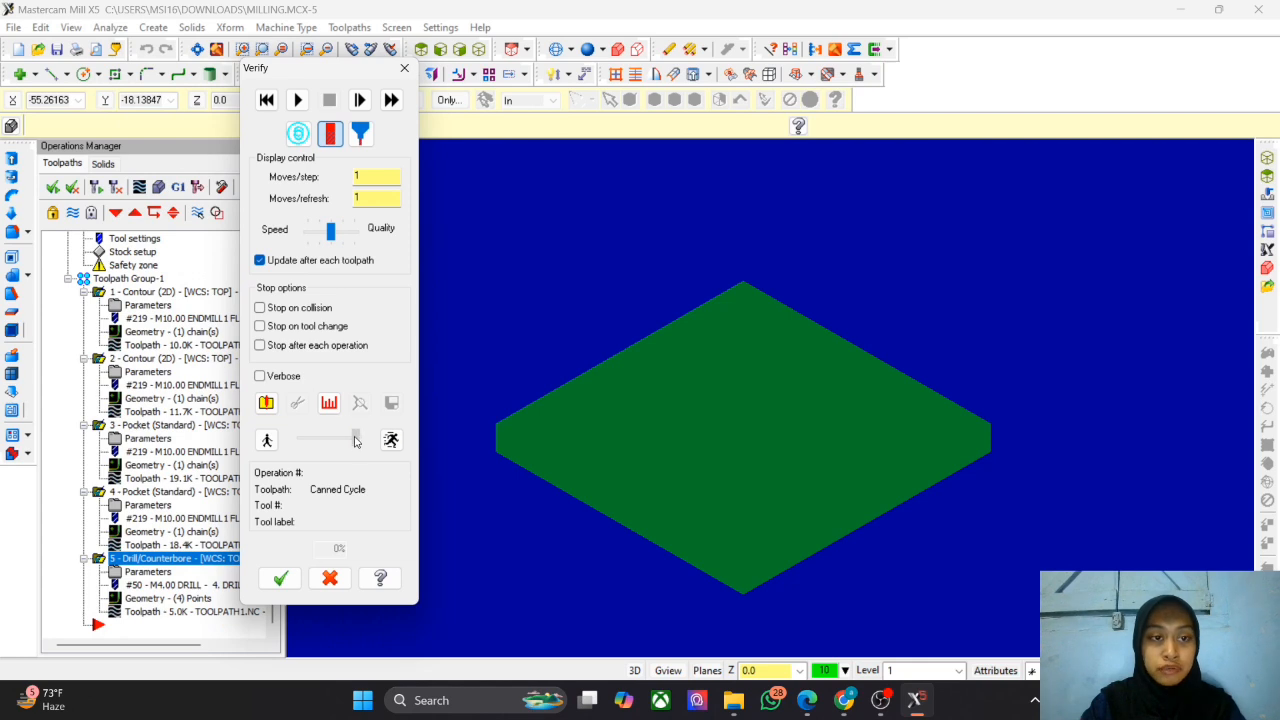
pyautogui.moveTo(355, 441); pyautogui.dragTo(328, 453)
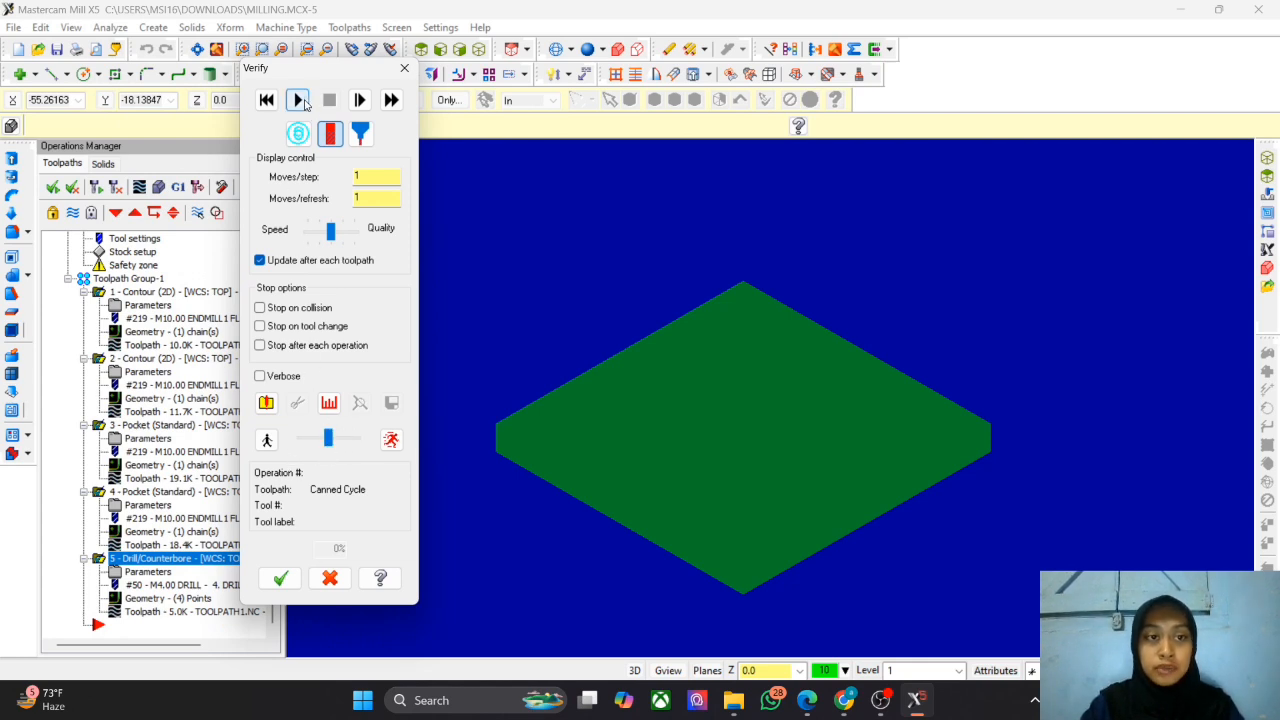
pyautogui.click(299, 100)
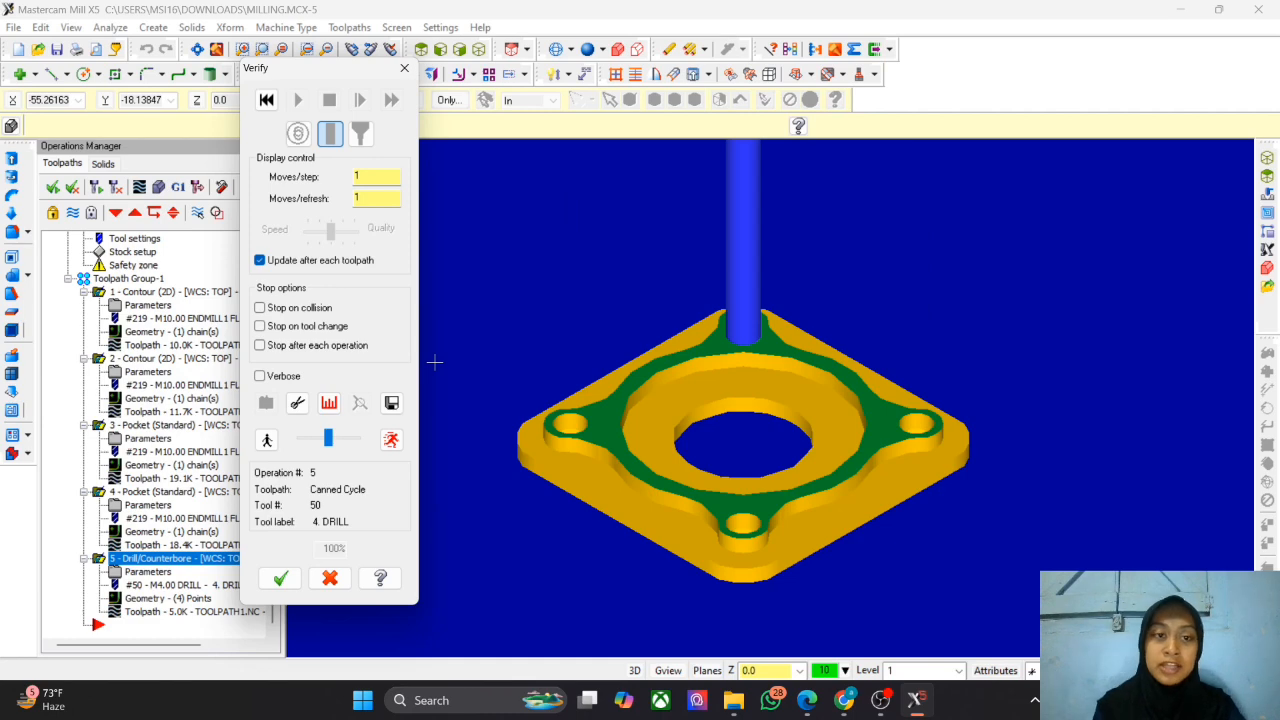
pyautogui.click(280, 579)
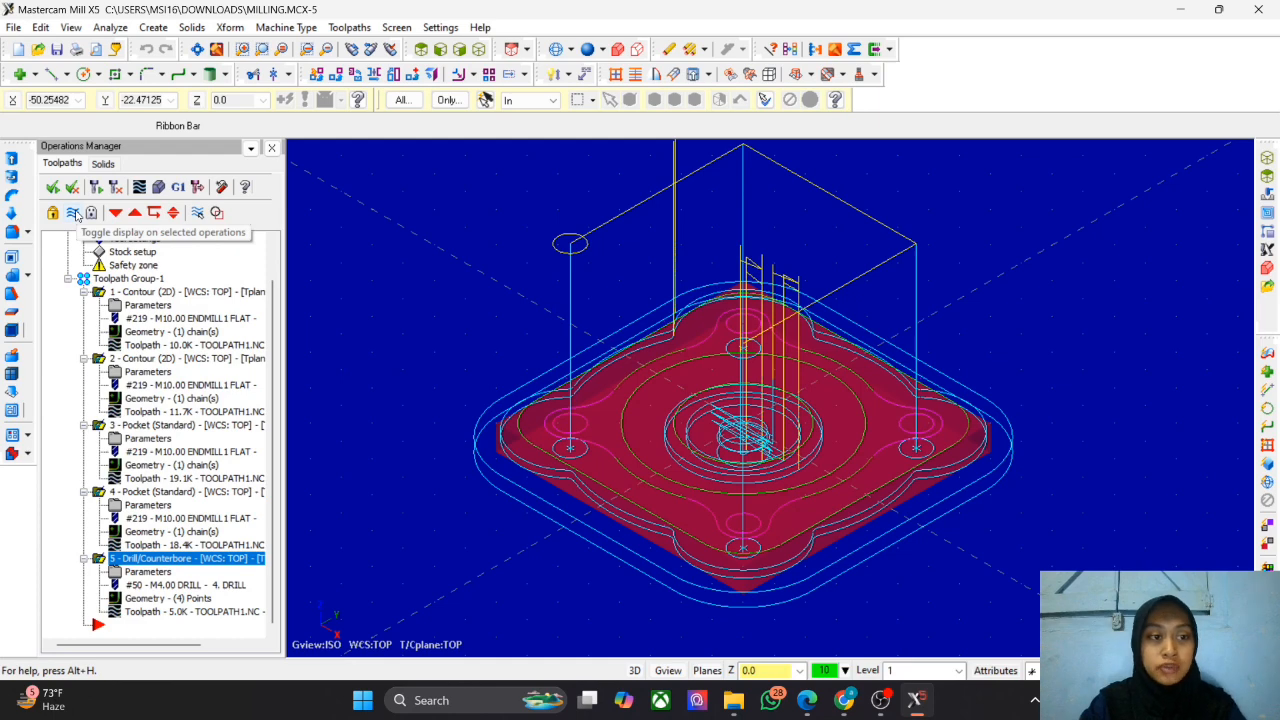
# Step: Toggle the display of all the operations' toolpaths off and back on
pyautogui.click(74, 213)
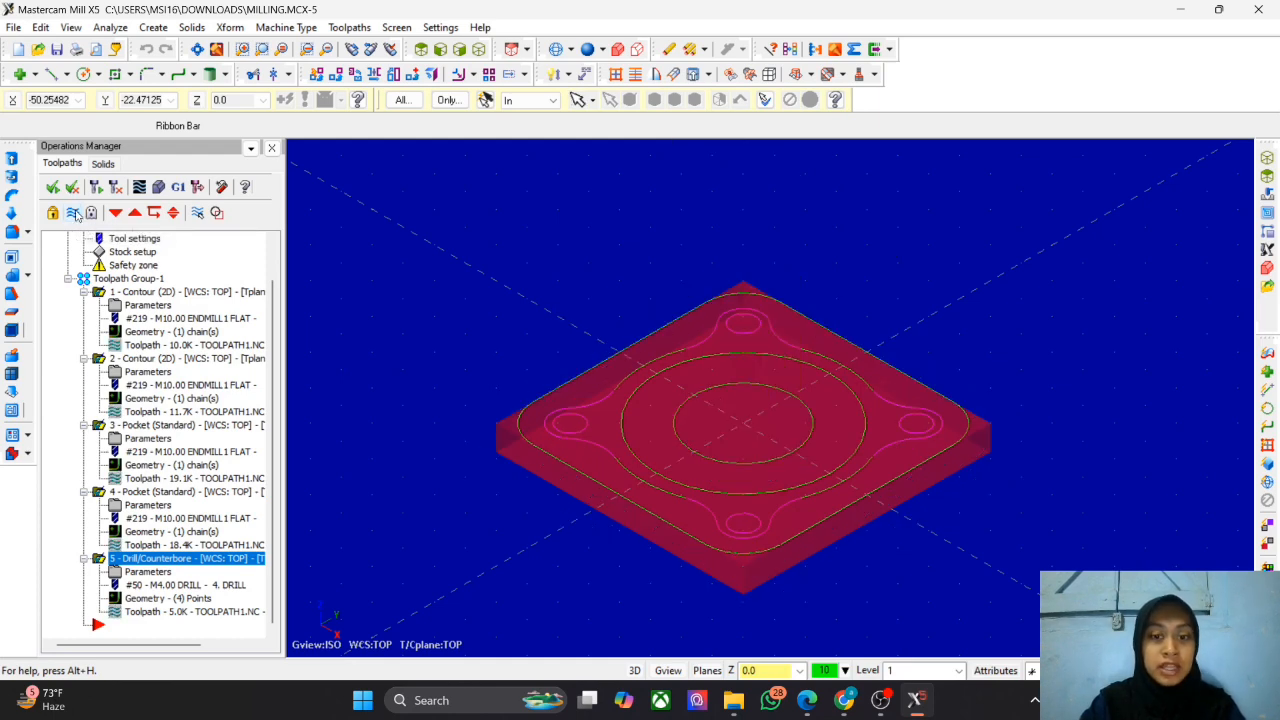
pyautogui.click(74, 213)
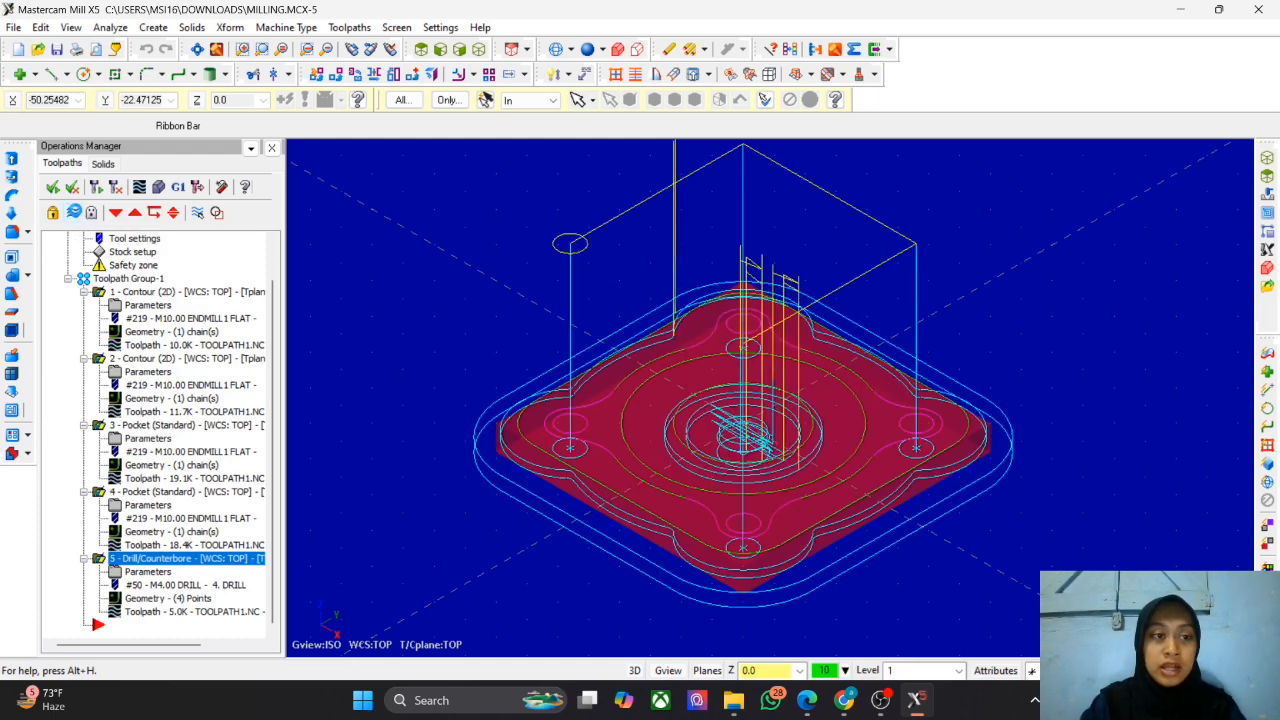
pyautogui.click(74, 213)
pyautogui.click(74, 213)
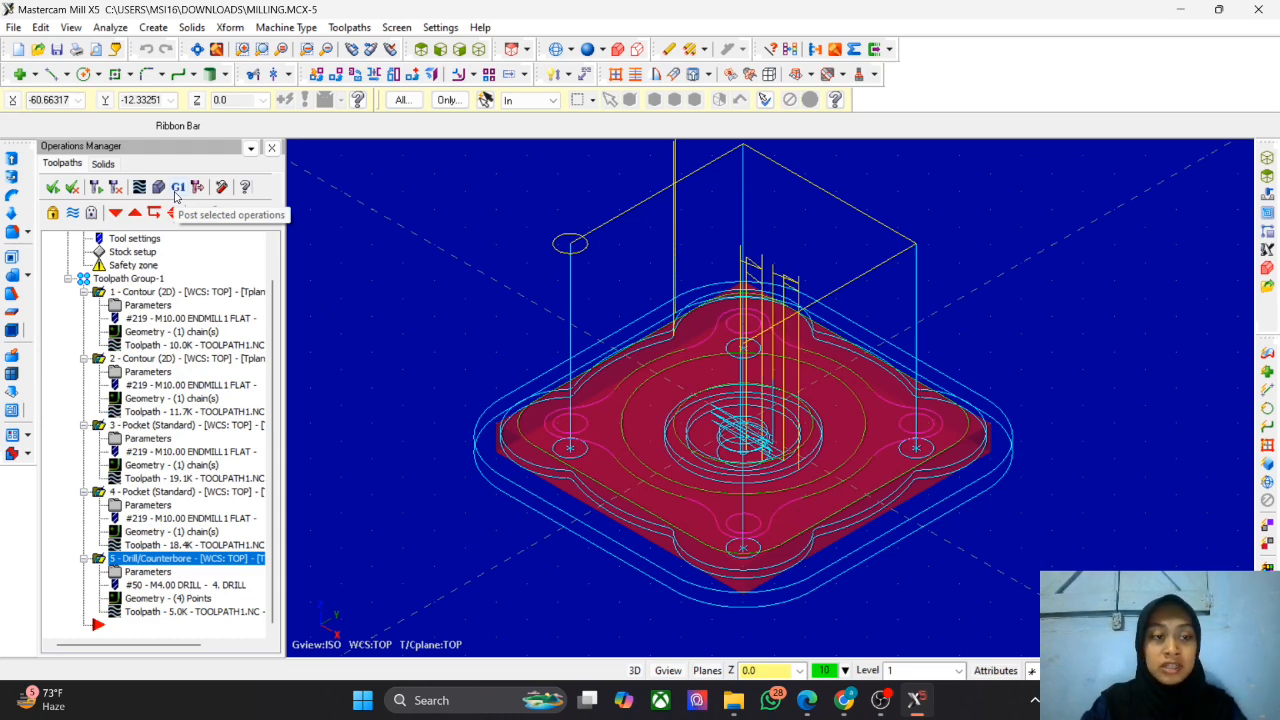
# Step: Post the operations to an NC file with the editor enabled, saving it as TOOLPATH1 in the Downloads folder
pyautogui.click(177, 188)
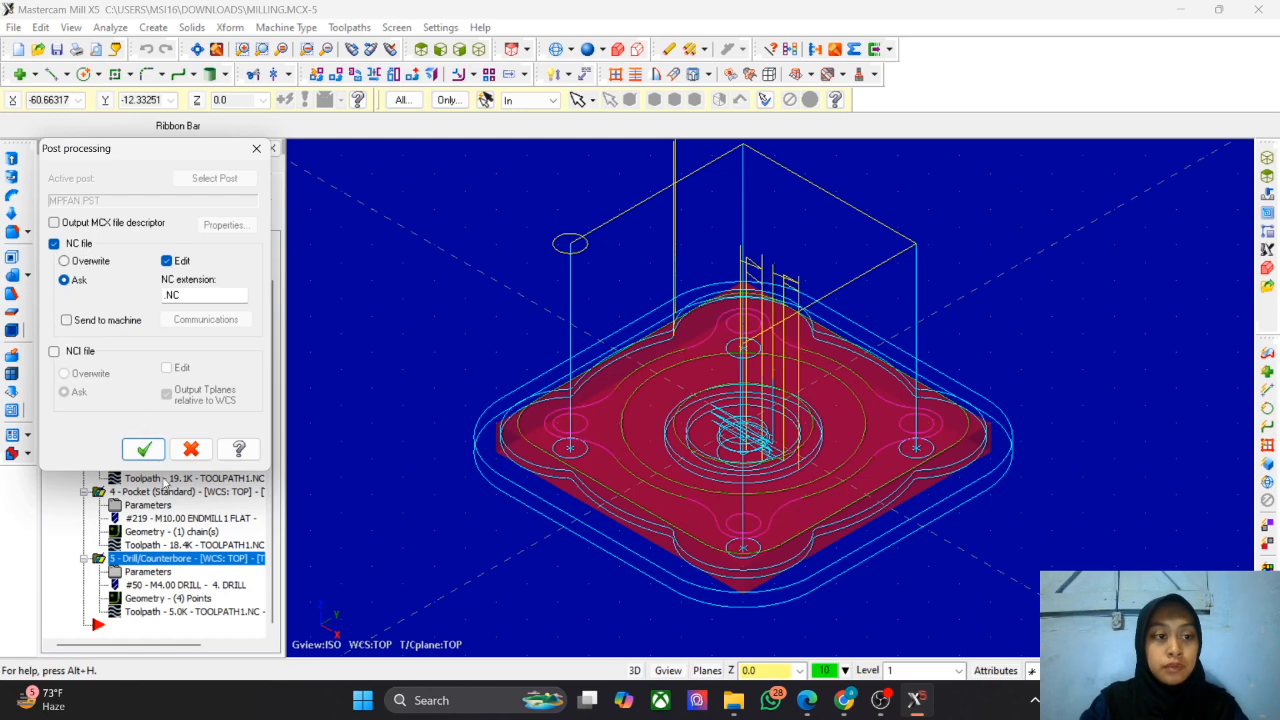
pyautogui.click(144, 449)
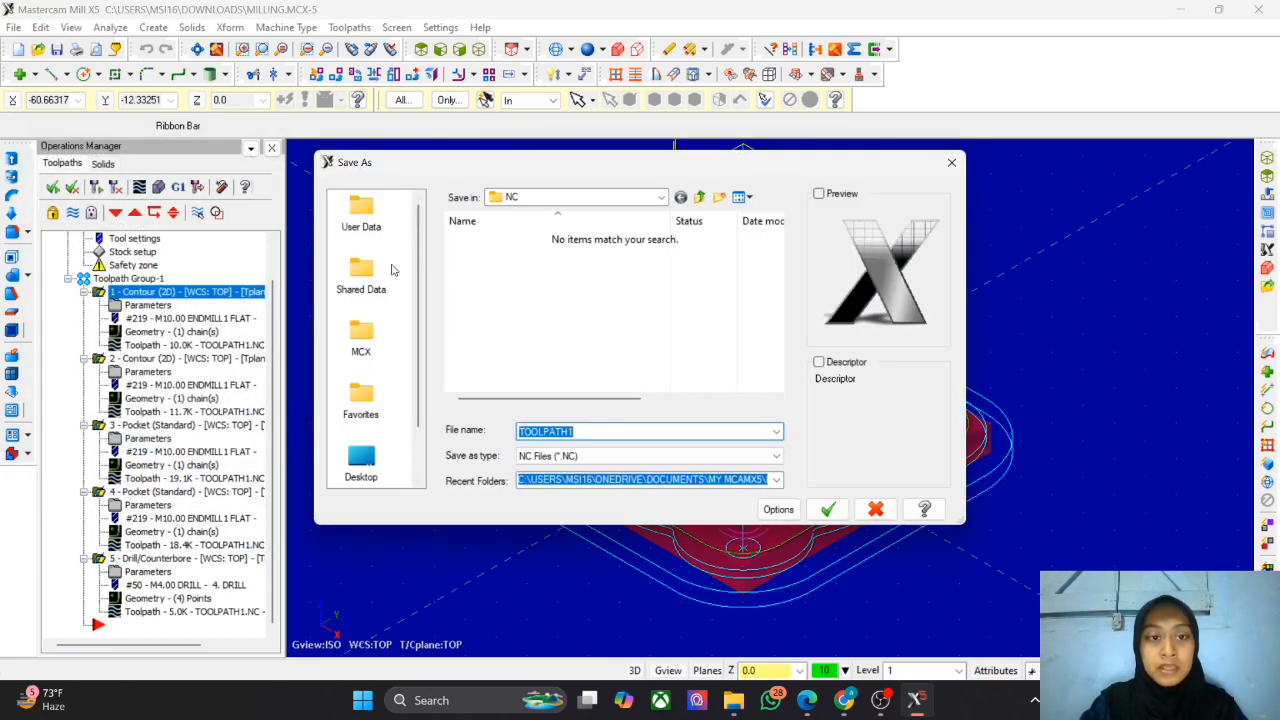
pyautogui.click(361, 462)
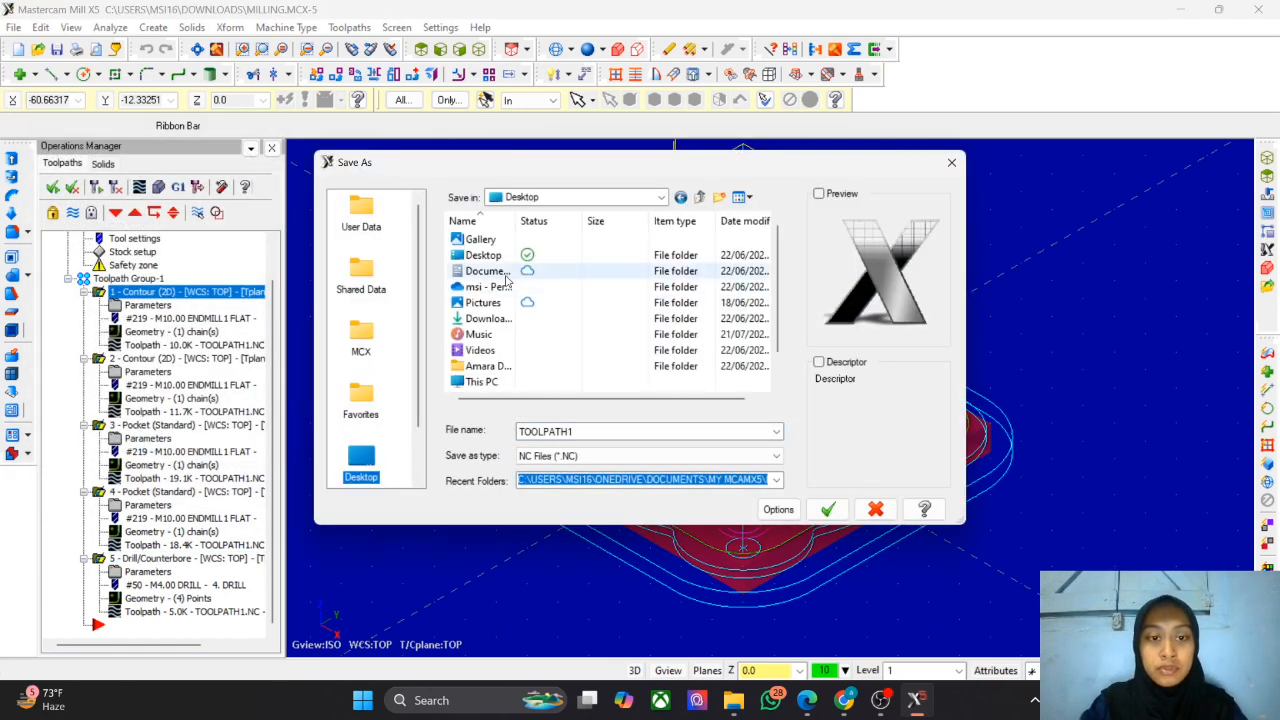
pyautogui.click(484, 322)
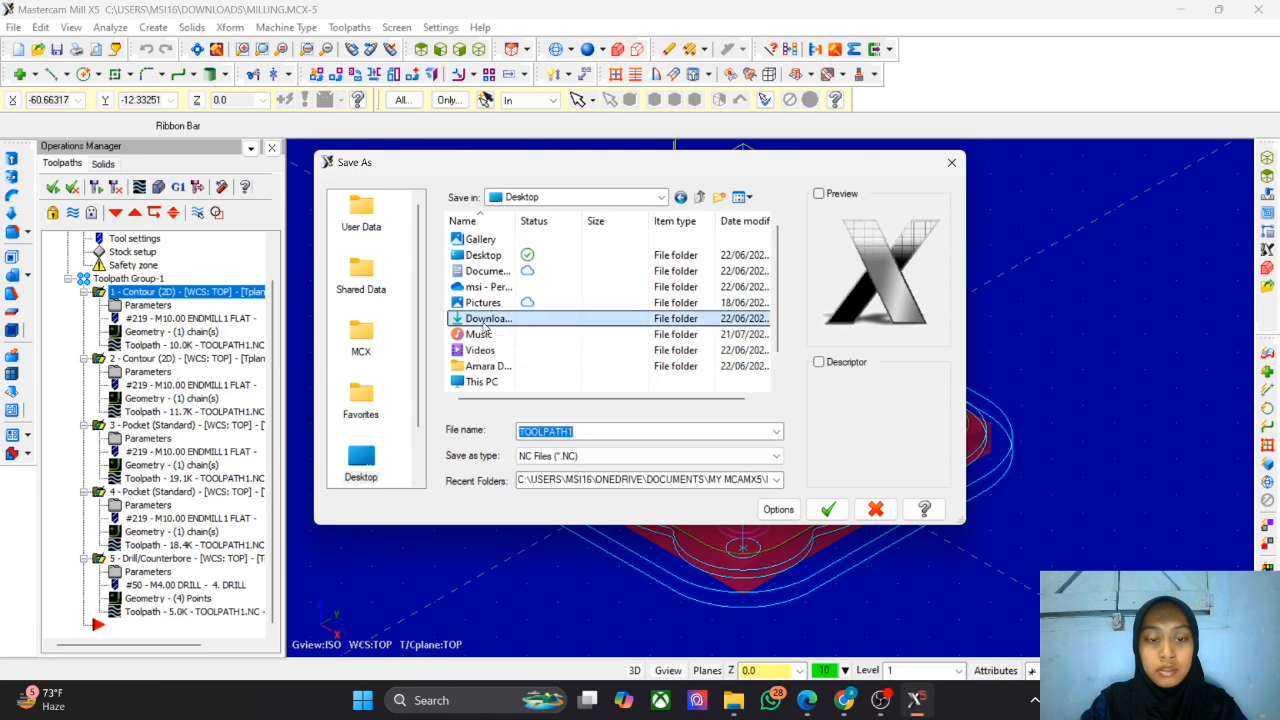
pyautogui.click(828, 509)
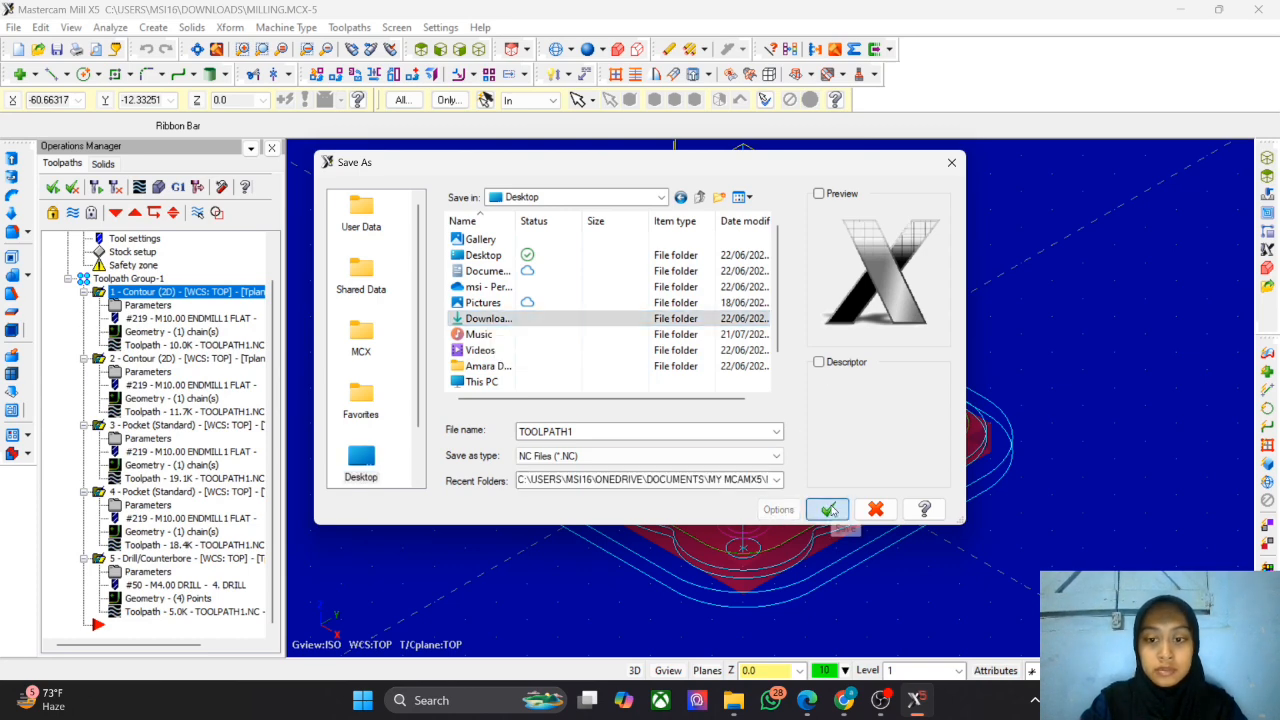
pyautogui.click(828, 509)
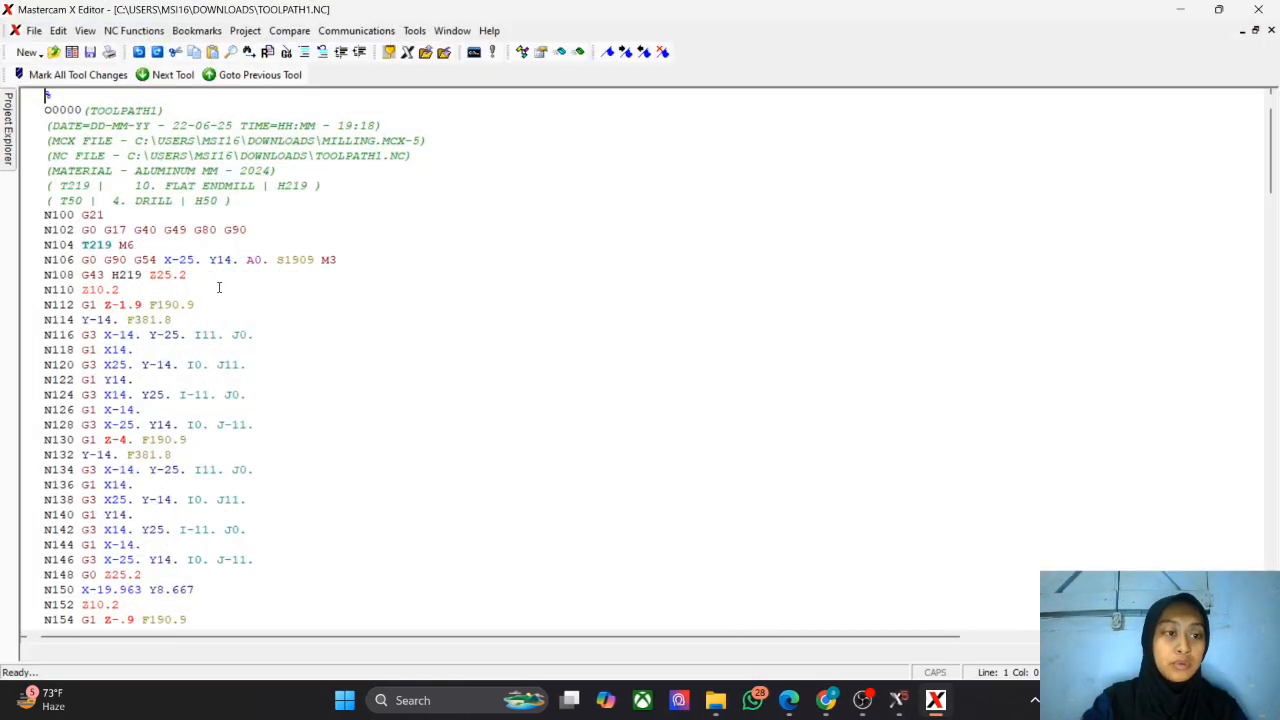
# Step: Review the posted NC code from the program header through the T50 drilling block, and return to its first line
pyautogui.scroll(-20, 219, 287)
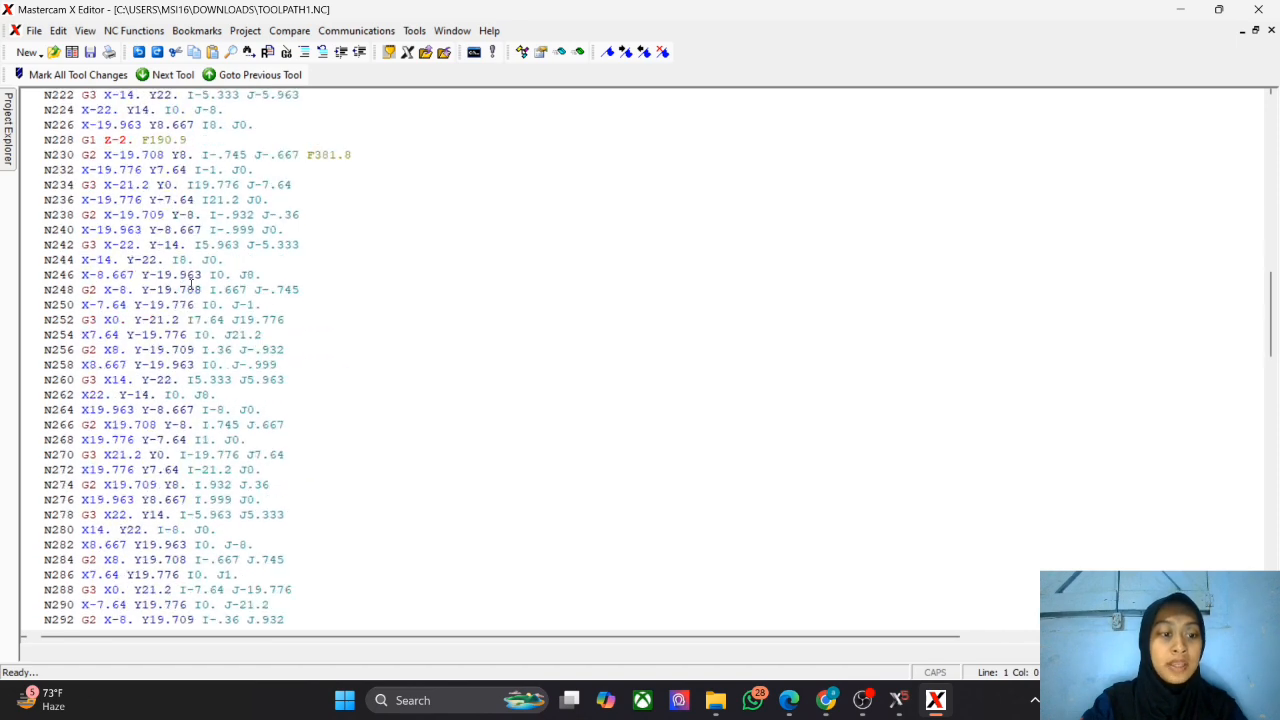
pyautogui.scroll(-20, 191, 284)
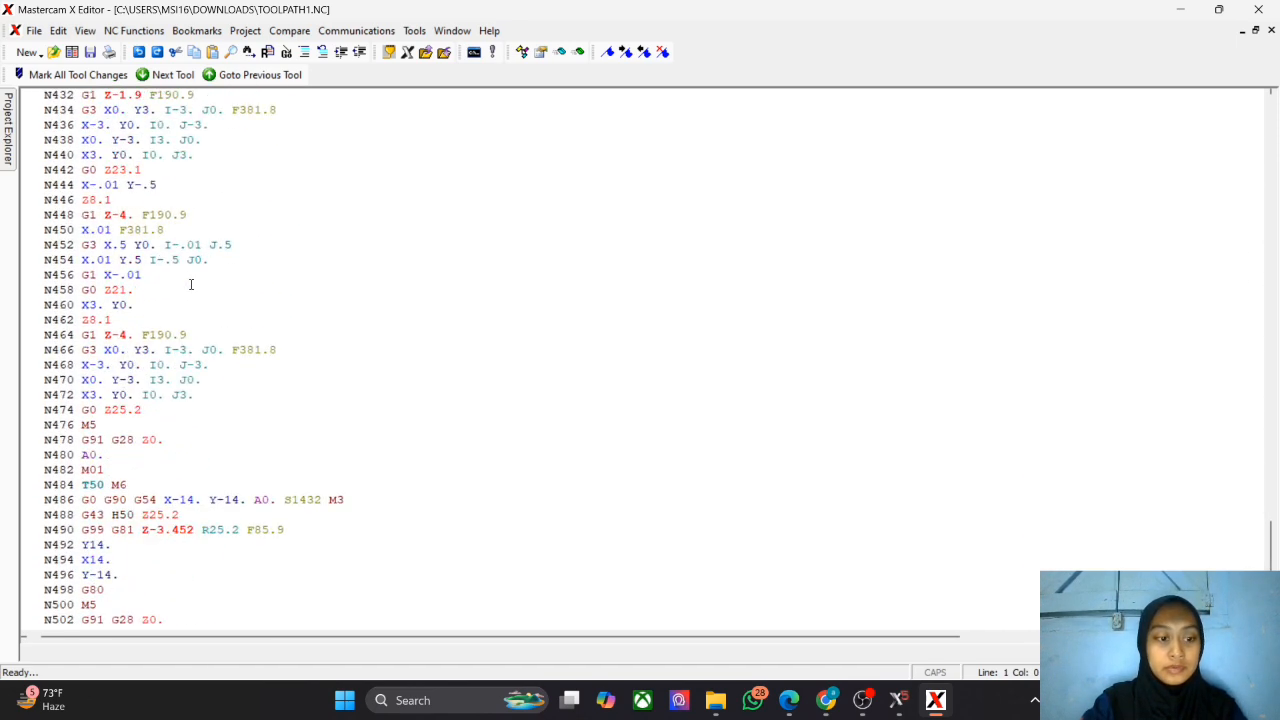
pyautogui.scroll(17, 191, 284)
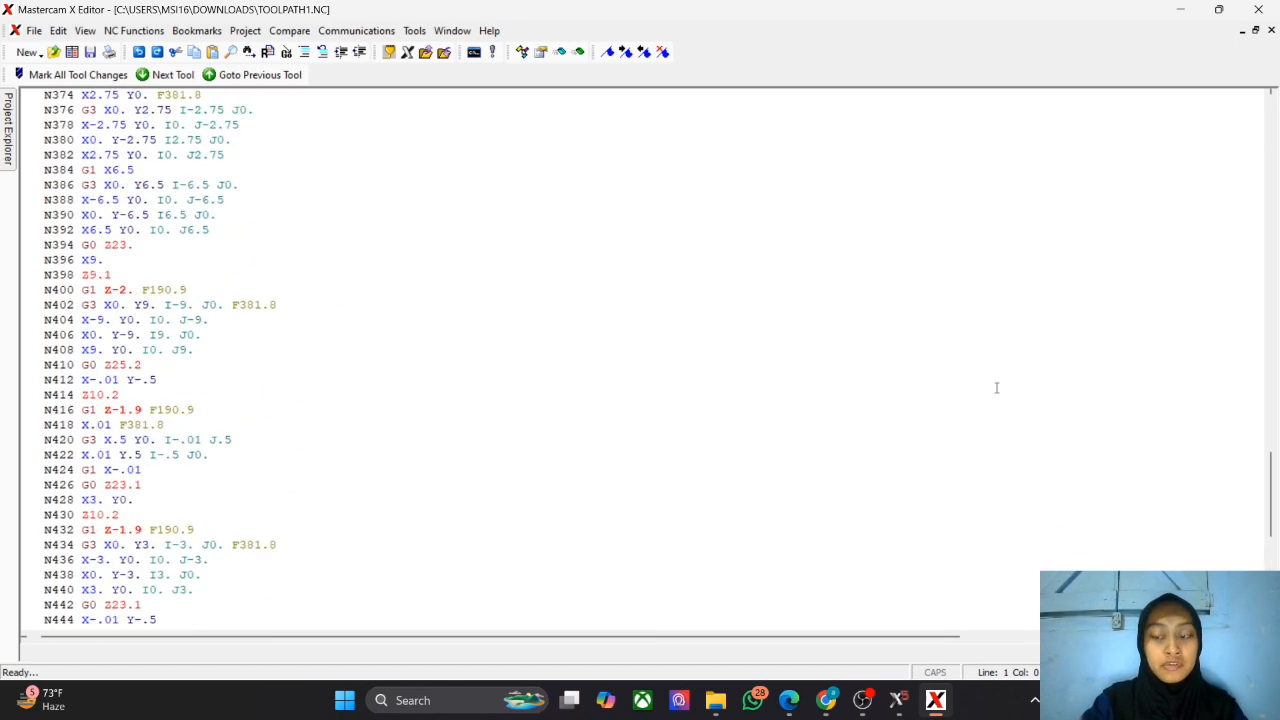
pyautogui.moveTo(1277, 476); pyautogui.dragTo(1274, 112)
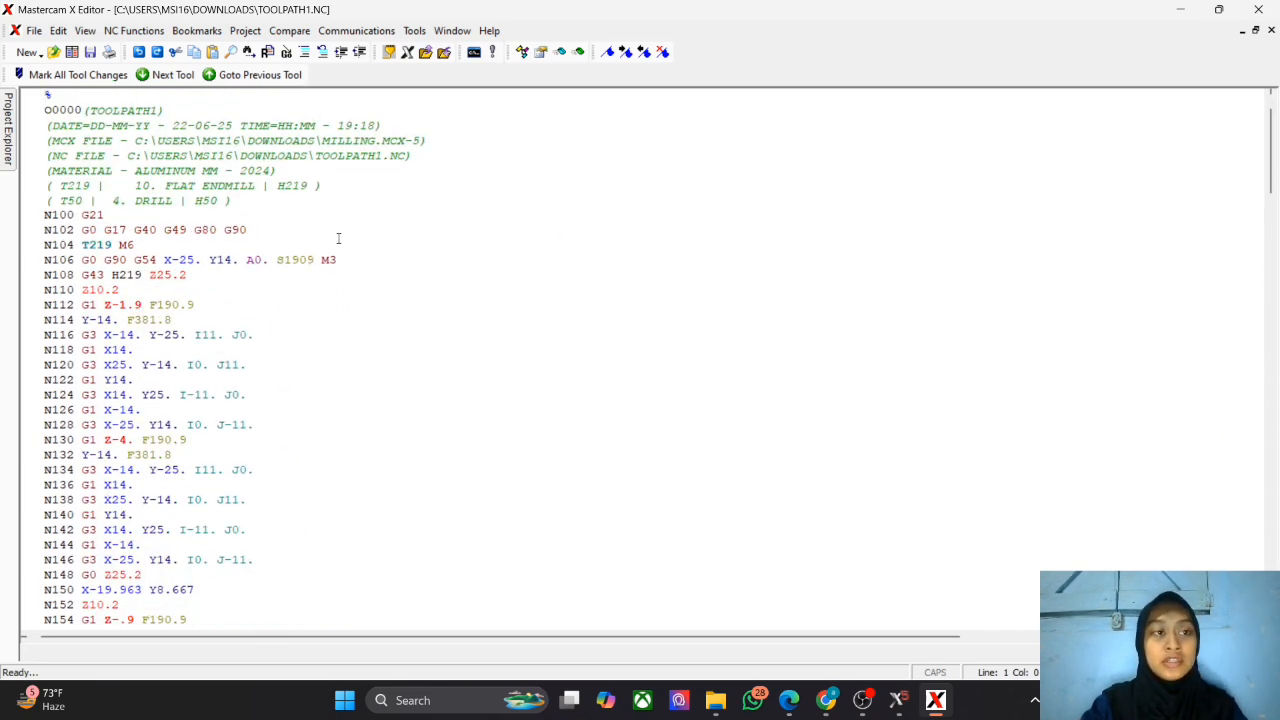
pyautogui.click(520, 96)
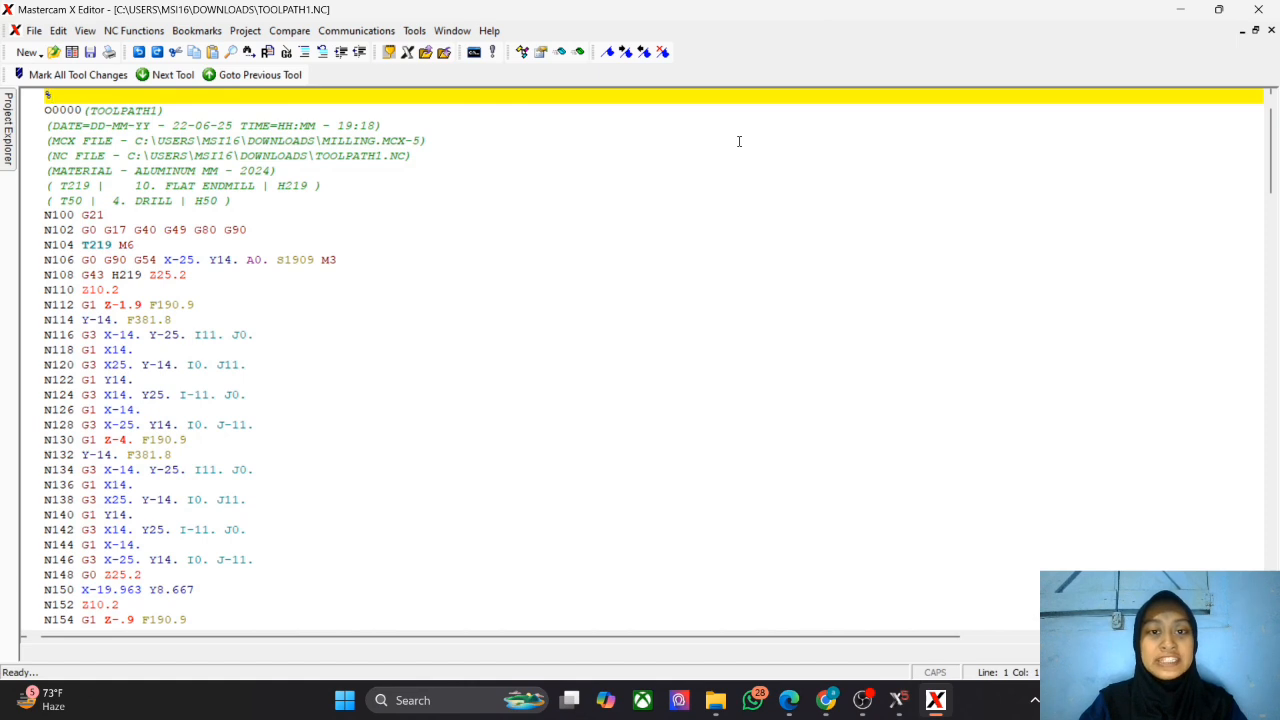